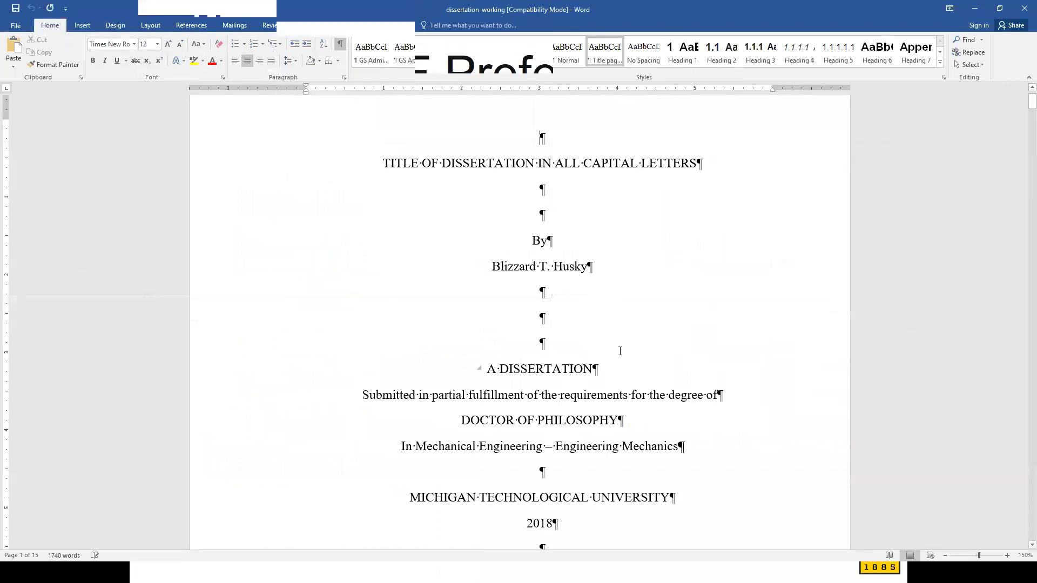
Choose the High Quality Print conversion setting for Acrobat PDFMaker and create the PDF file dissertation-working from the document.
{"action": "left_click", "coordinate": [402, 26]}
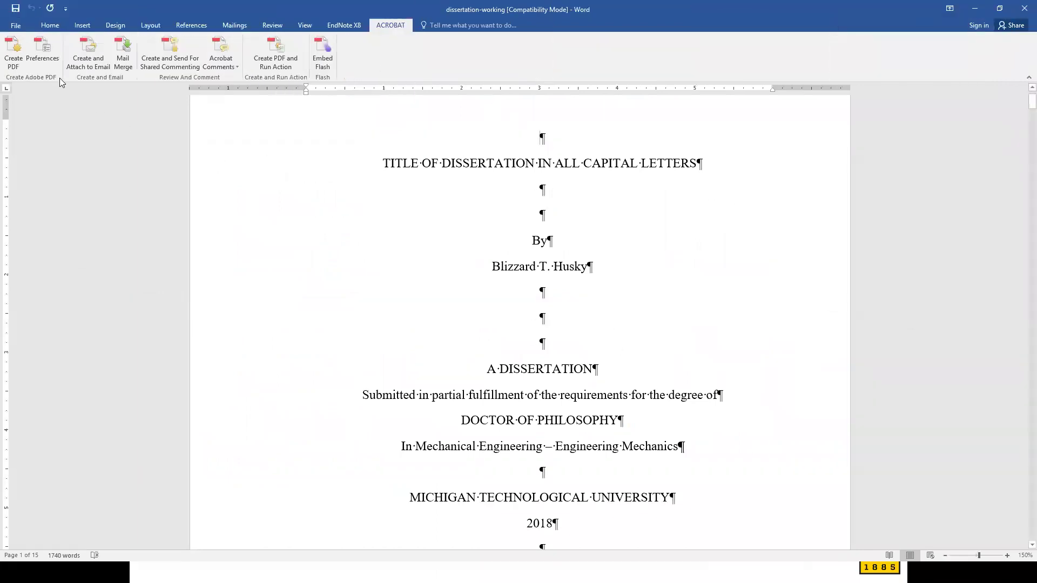
{"action": "left_click", "coordinate": [44, 53]}
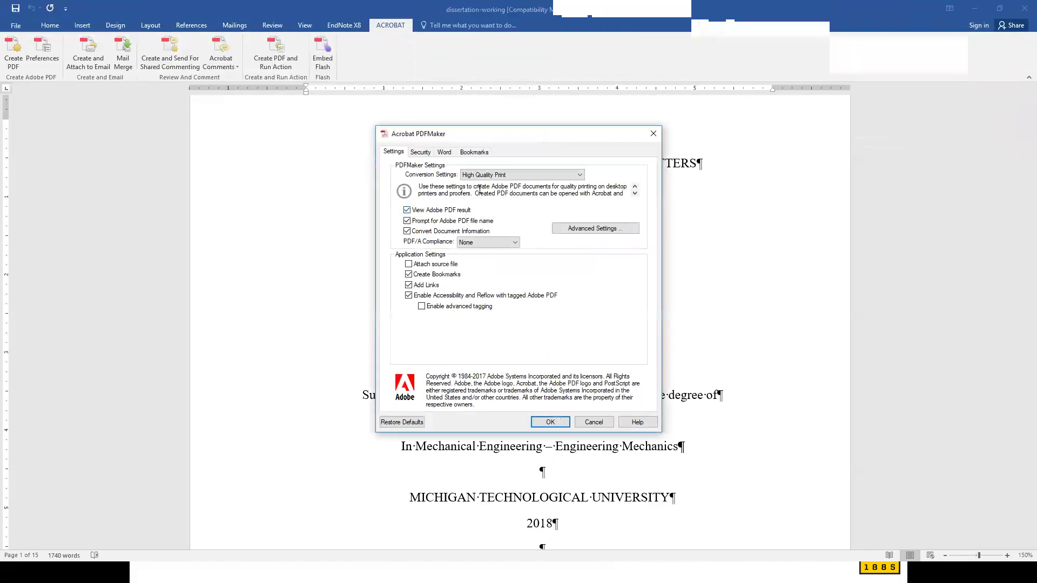
{"action": "left_click", "coordinate": [580, 175]}
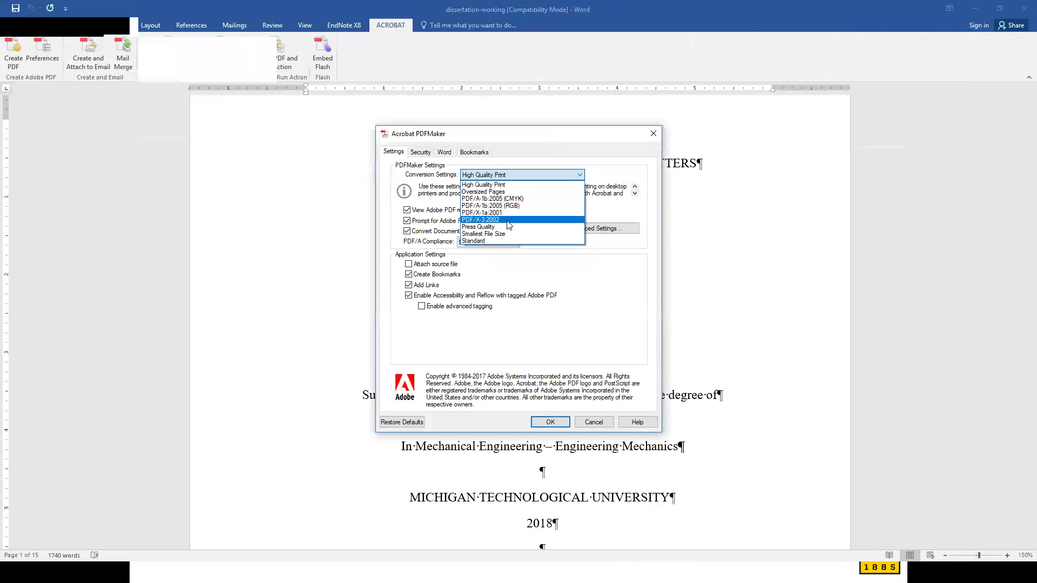
{"action": "left_click", "coordinate": [478, 186]}
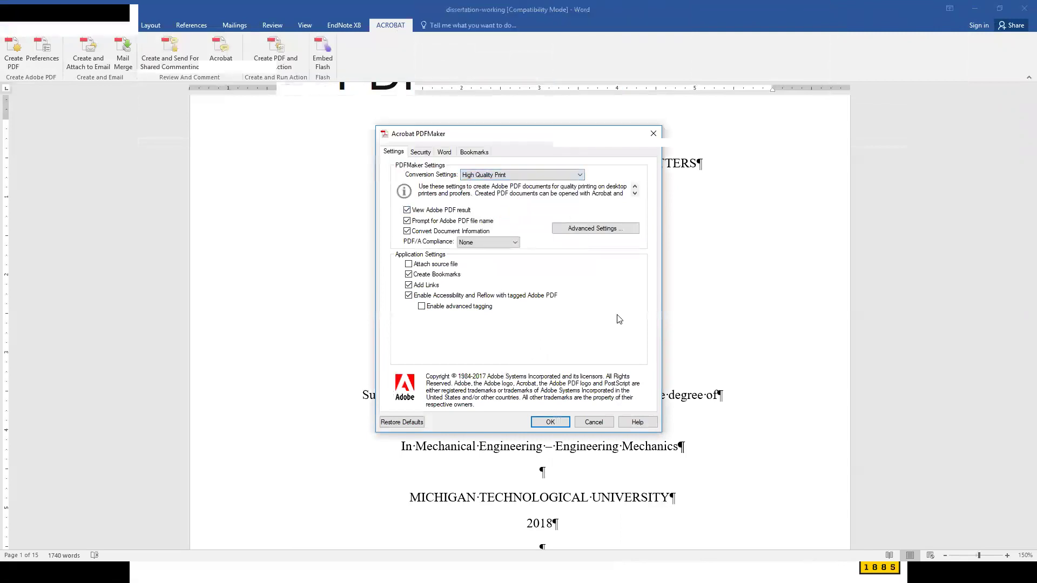
{"action": "left_click", "coordinate": [545, 422]}
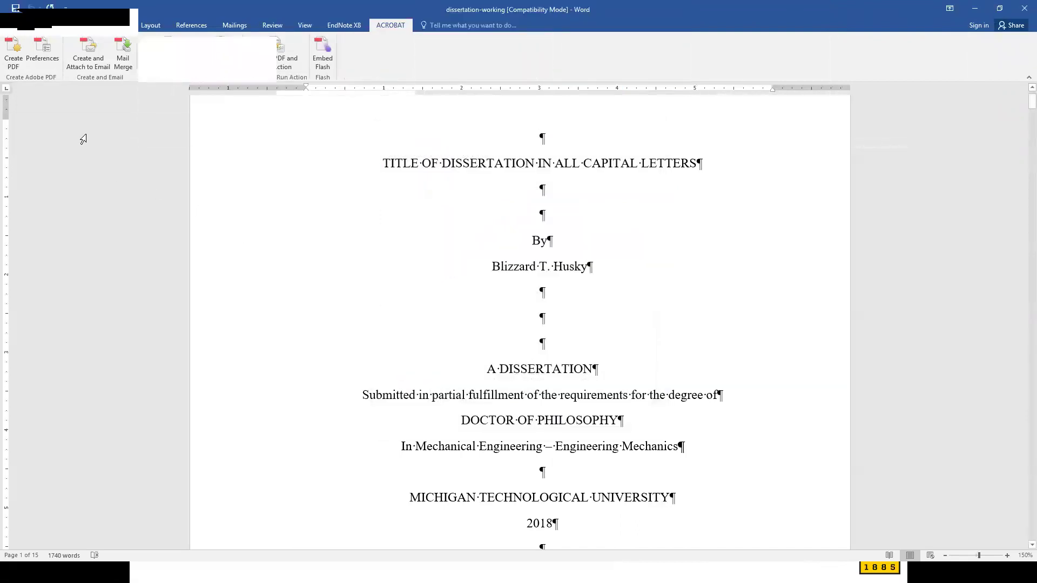
{"action": "left_click", "coordinate": [13, 54]}
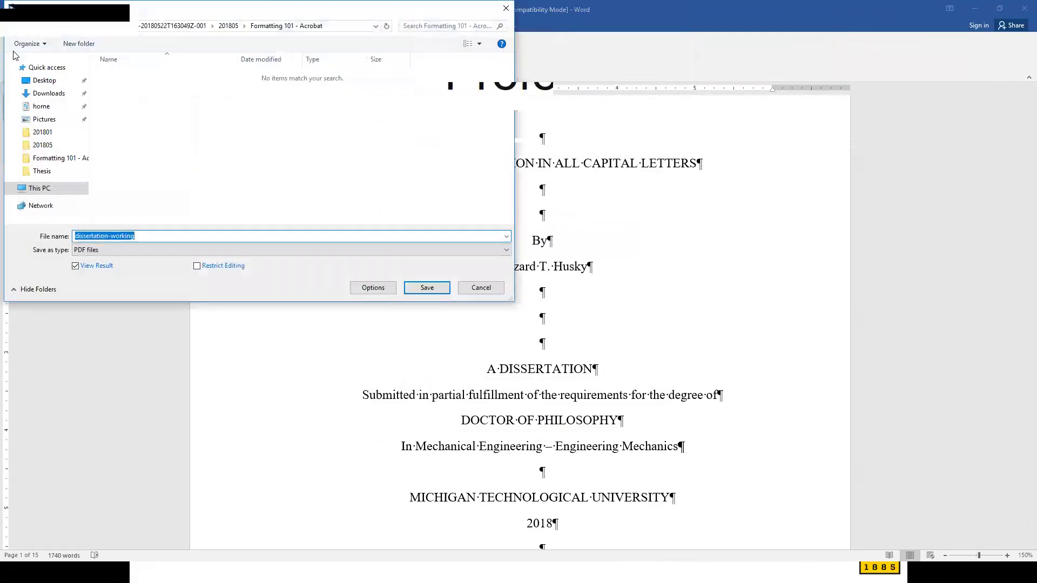
{"action": "left_click", "coordinate": [427, 287]}
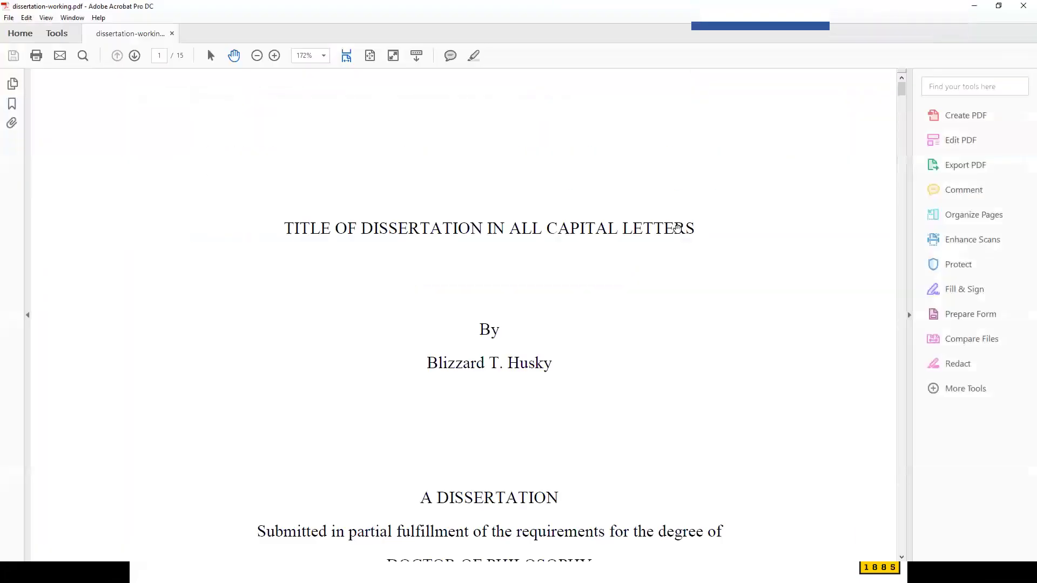
Switch back to Word and review which heading and style elements PDFMaker's preferences convert to bookmarks.
{"action": "key", "text": "alt+Tab"}
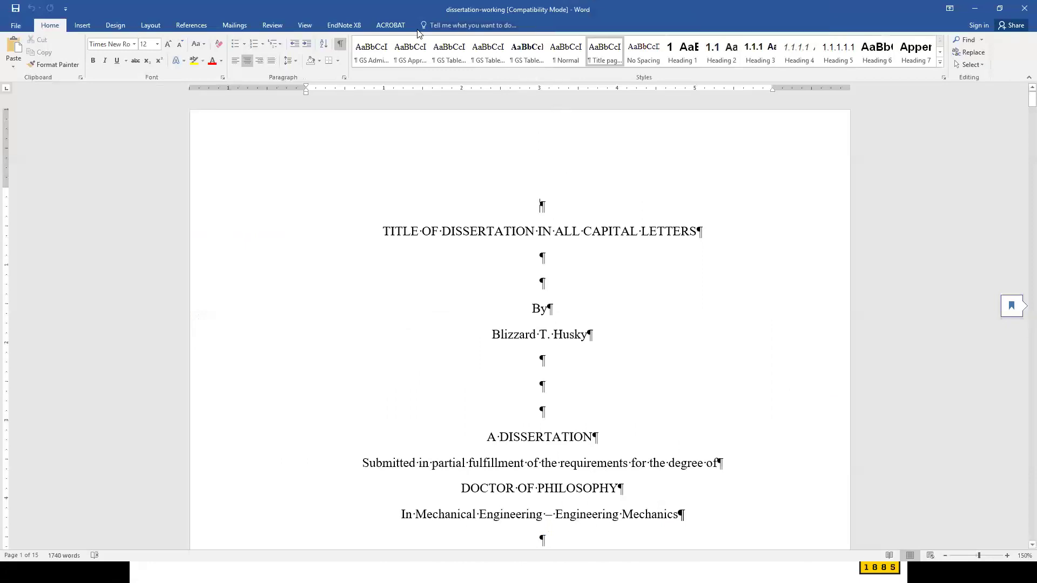
{"action": "left_click", "coordinate": [395, 25]}
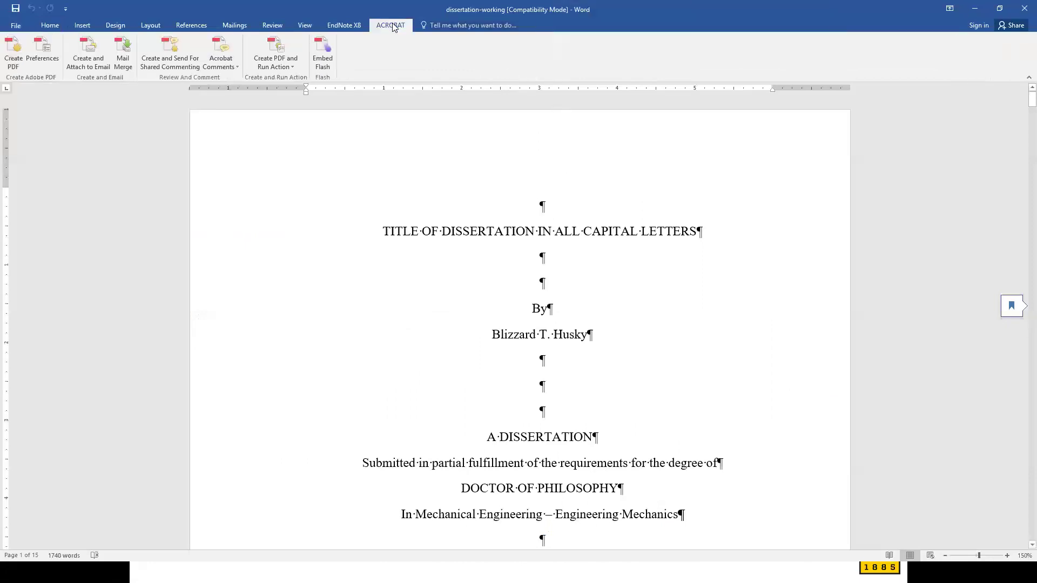
{"action": "left_click", "coordinate": [41, 49]}
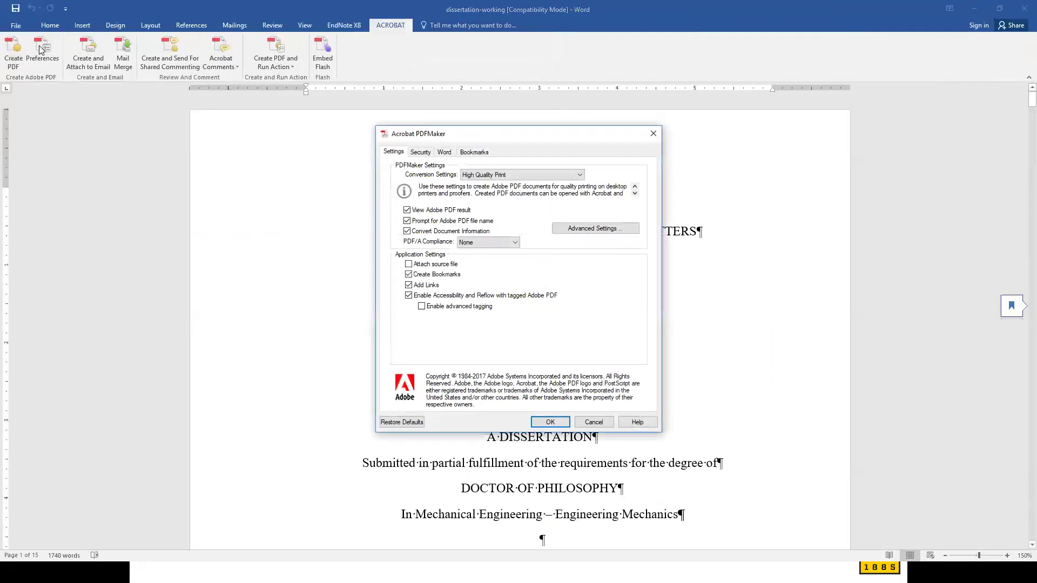
{"action": "left_click", "coordinate": [475, 154]}
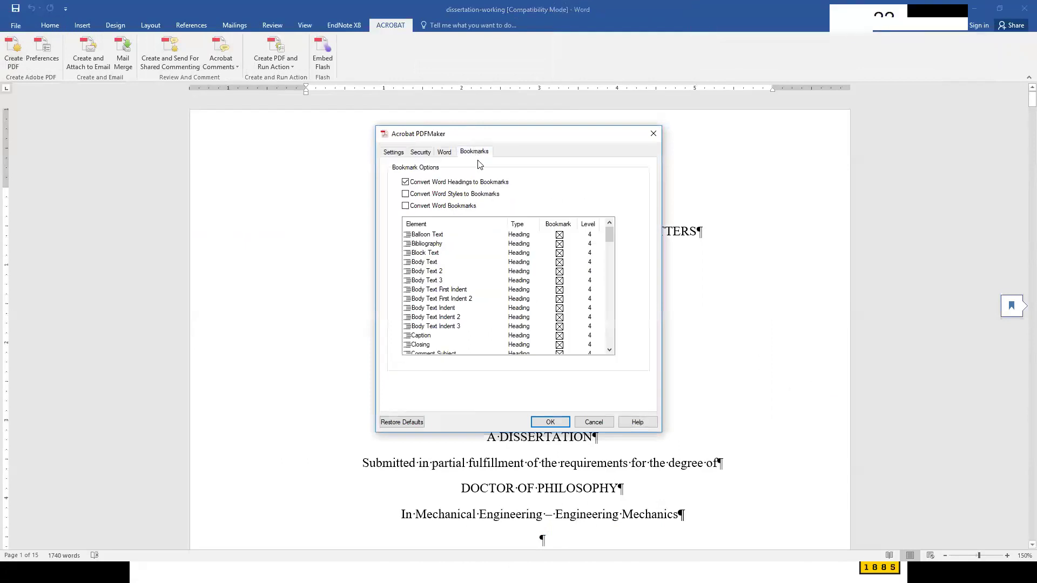
{"action": "scroll", "coordinate": [501, 263], "scroll_direction": "down", "scroll_amount": 3}
{"action": "scroll", "coordinate": [503, 263], "scroll_direction": "down", "scroll_amount": 12}
{"action": "scroll", "coordinate": [490, 272], "scroll_direction": "down", "scroll_amount": 15}
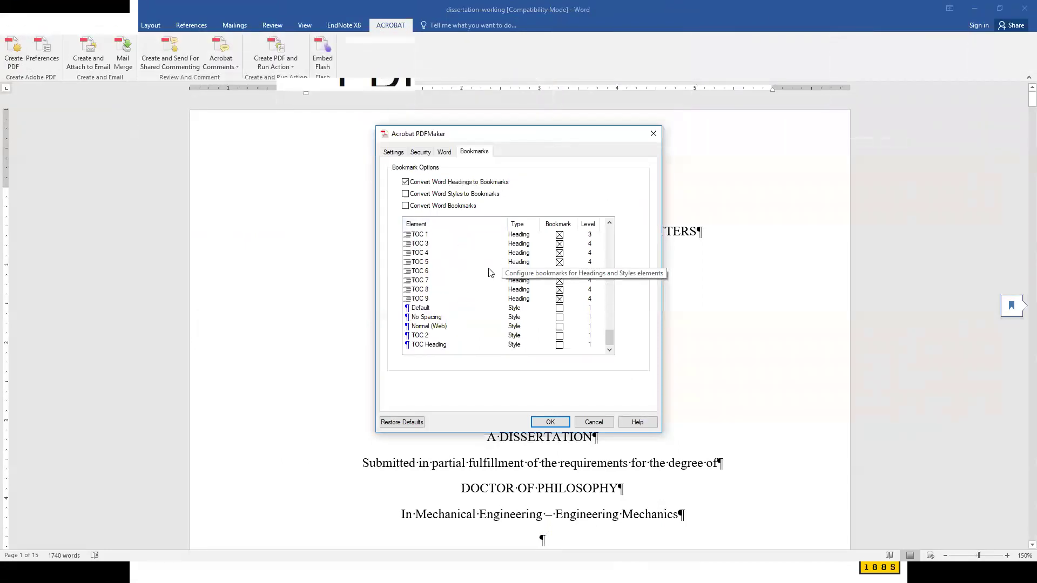
{"action": "scroll", "coordinate": [489, 272], "scroll_direction": "up", "scroll_amount": 15}
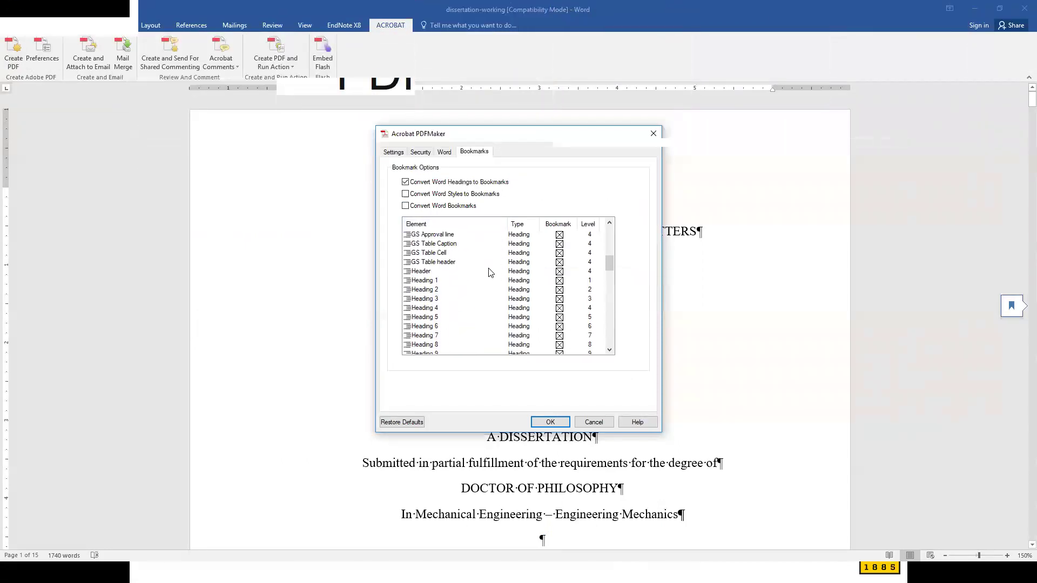
{"action": "scroll", "coordinate": [447, 309], "scroll_direction": "down", "scroll_amount": 1}
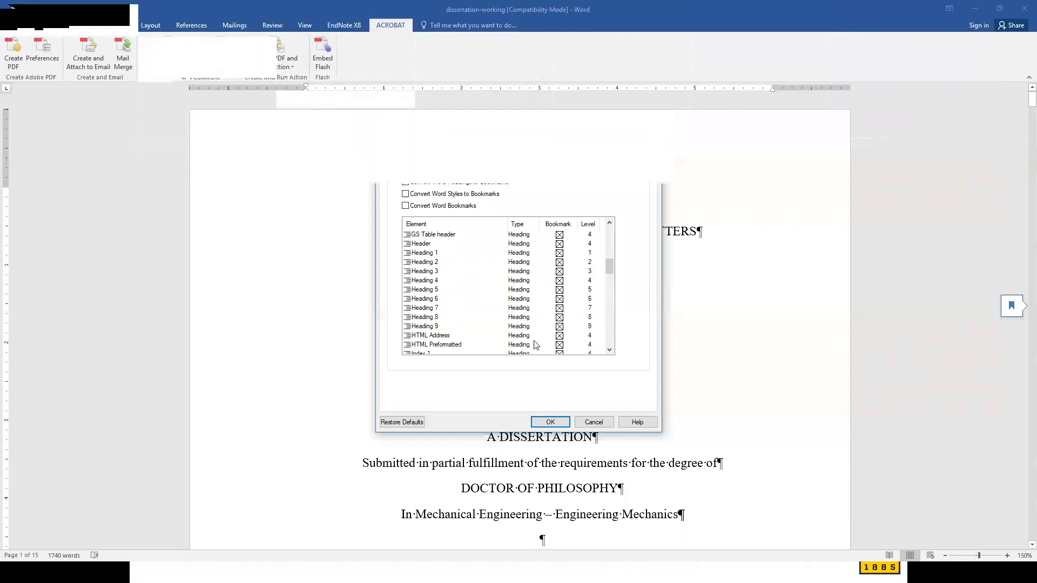
{"action": "left_click", "coordinate": [594, 422]}
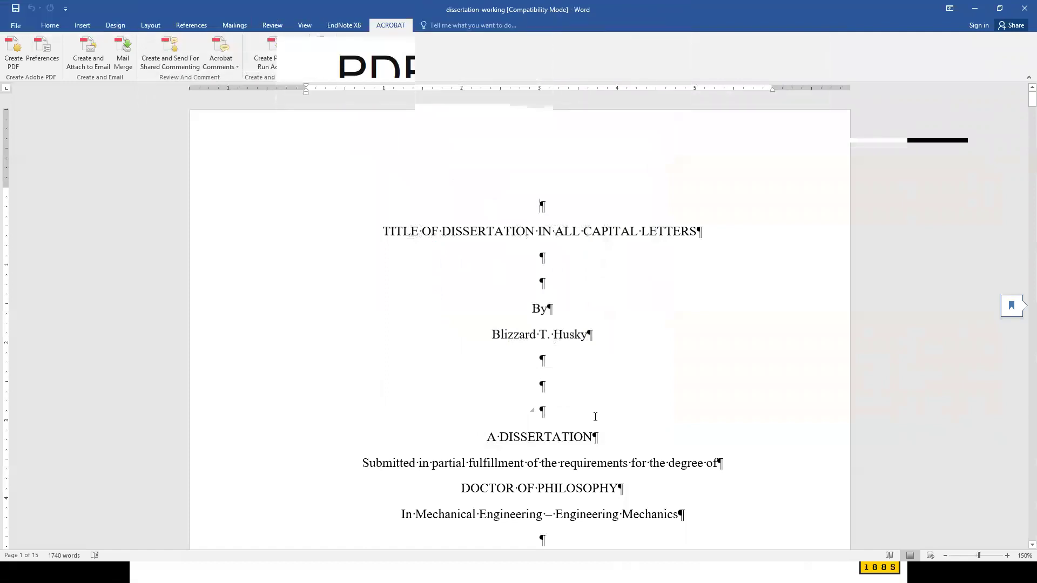
Switch to the PDF in Adobe Acrobat and check in its document properties whether all fonts are embedded.
{"action": "key", "text": "alt+Tab"}
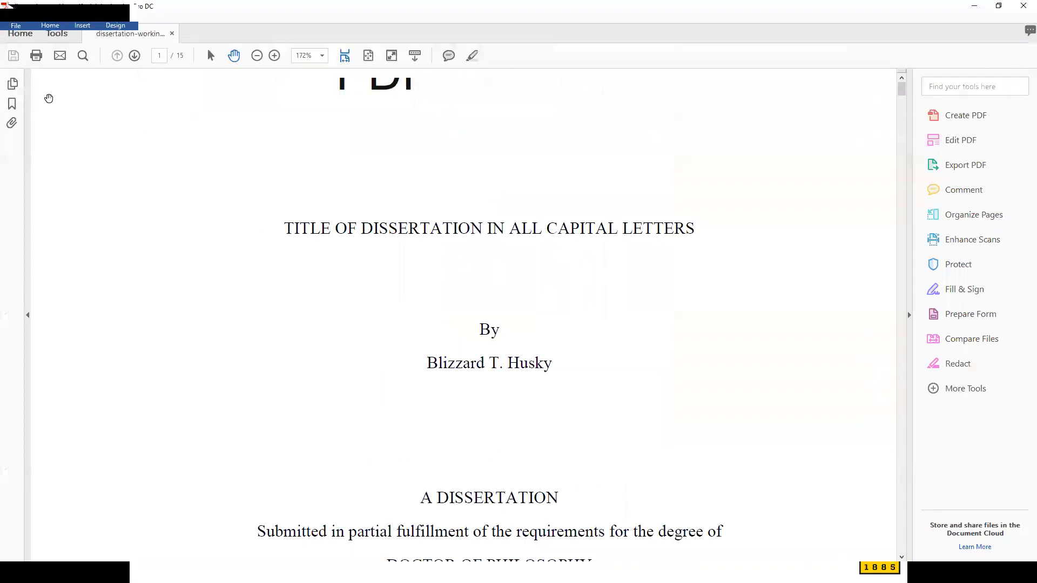
{"action": "left_click", "coordinate": [8, 19]}
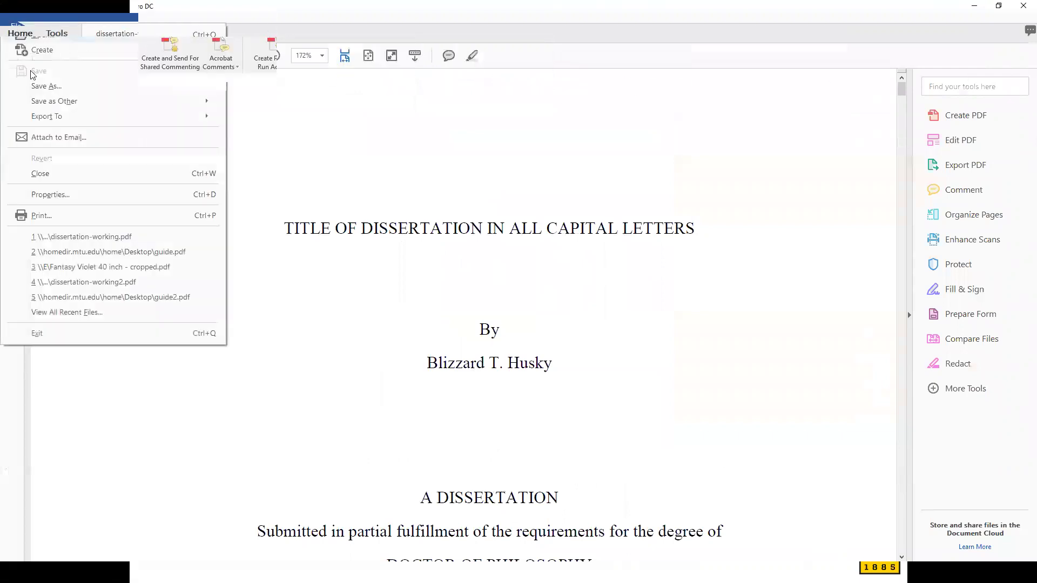
{"action": "left_click", "coordinate": [50, 195]}
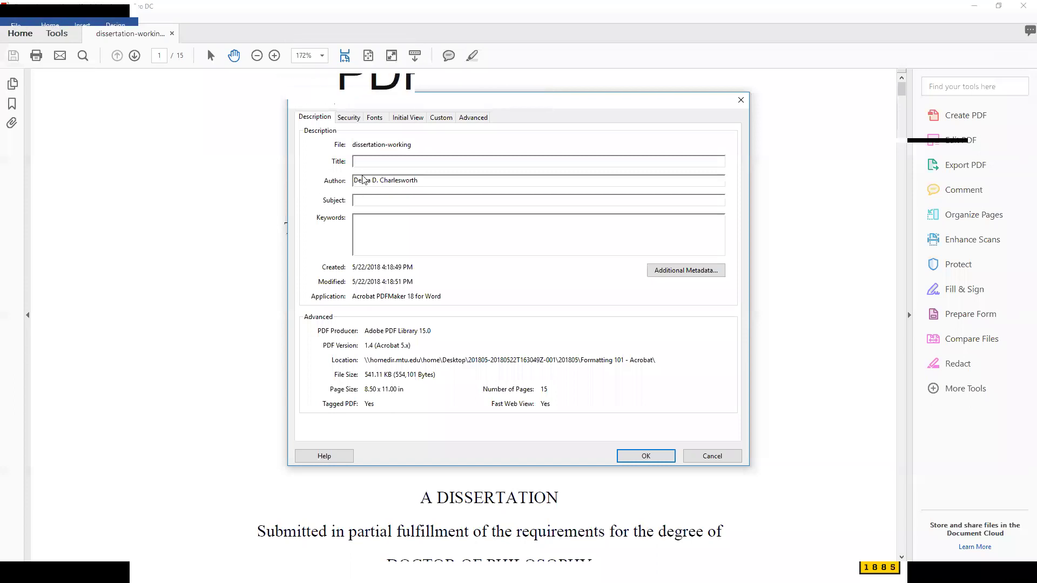
{"action": "left_click", "coordinate": [377, 118]}
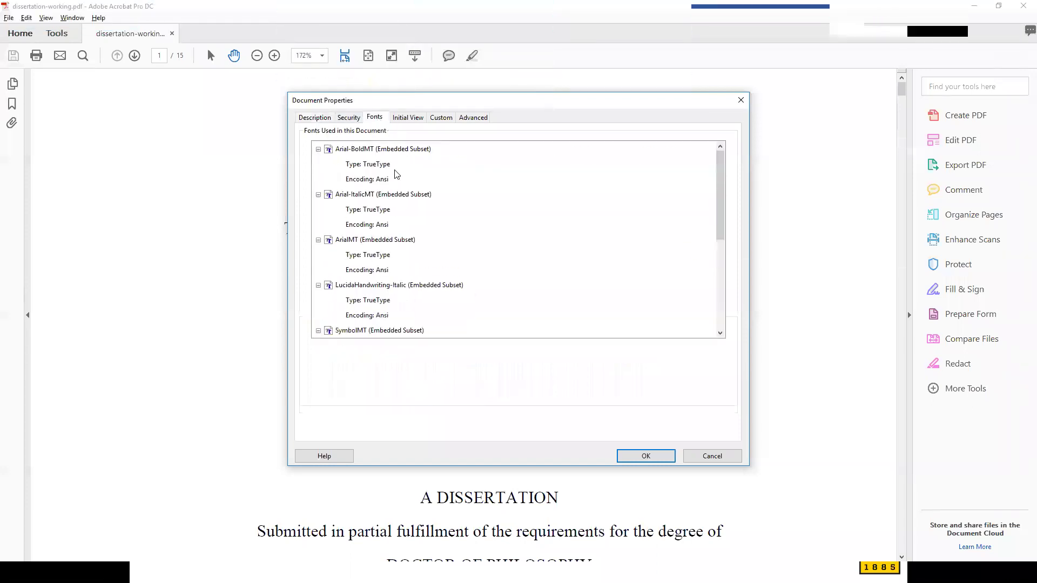
{"action": "scroll", "coordinate": [397, 197], "scroll_direction": "down", "scroll_amount": 1}
{"action": "scroll", "coordinate": [397, 197], "scroll_direction": "down", "scroll_amount": 1}
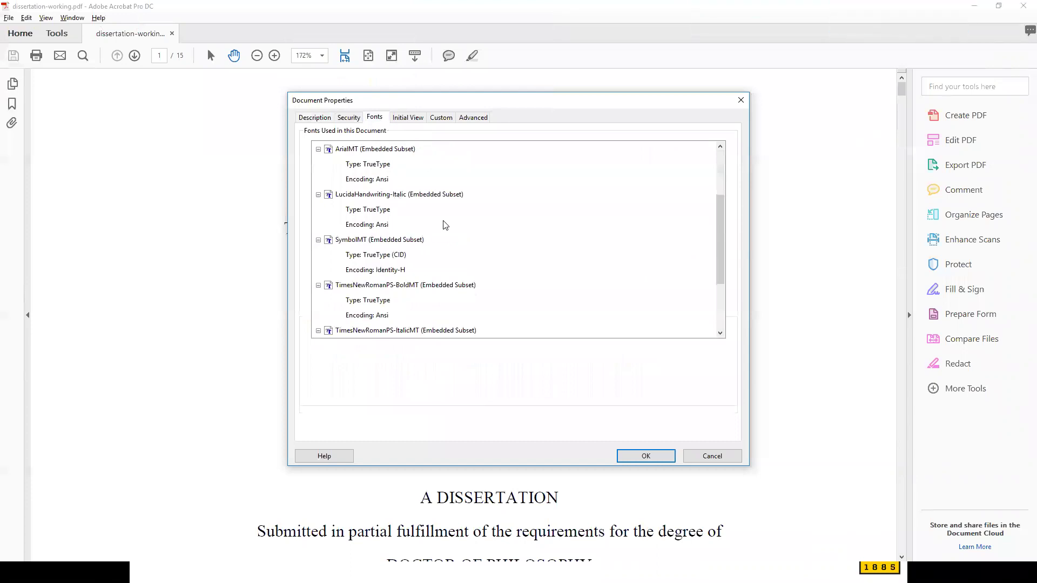
{"action": "scroll", "coordinate": [445, 225], "scroll_direction": "down", "scroll_amount": 2}
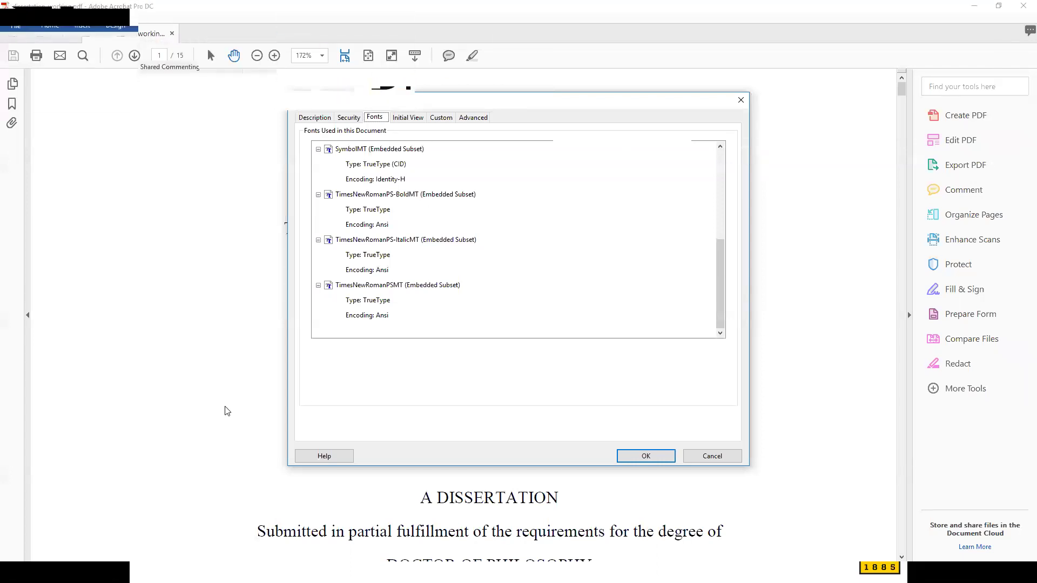
{"action": "left_click", "coordinate": [730, 456]}
Switch to the PowerPoint slide show and advance to the Acrobat Preferences slide on Units & Guides.
{"action": "key", "text": "alt+Tab"}
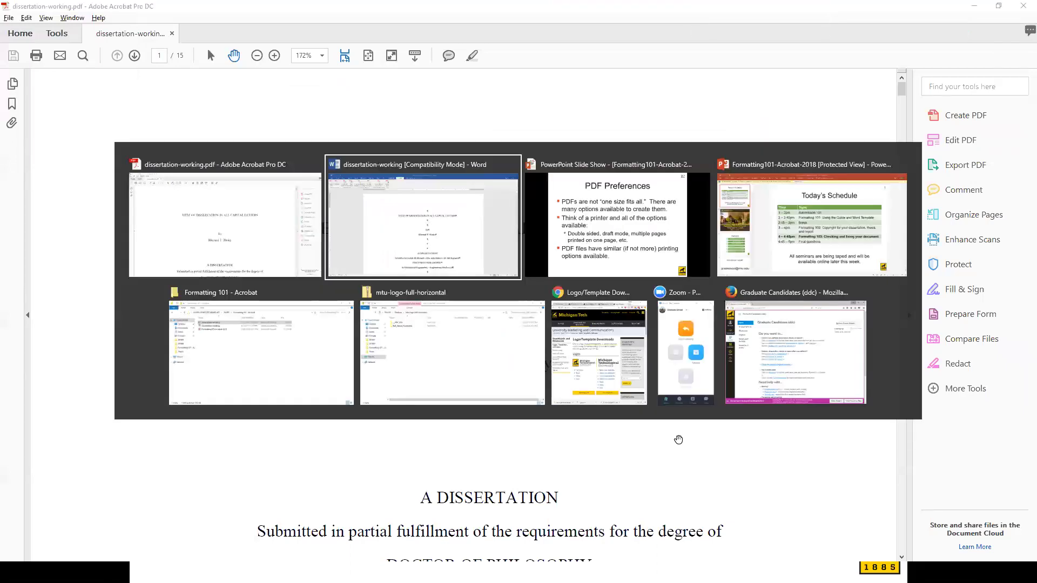
{"action": "key", "text": "alt+Tab"}
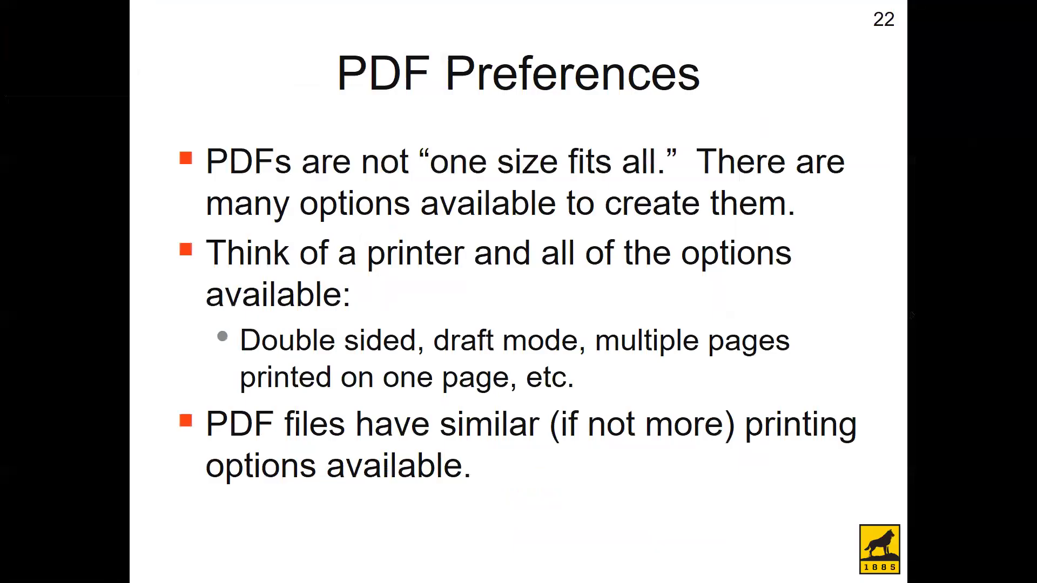
{"action": "key", "text": "Right"}
{"action": "key", "text": "Right"}
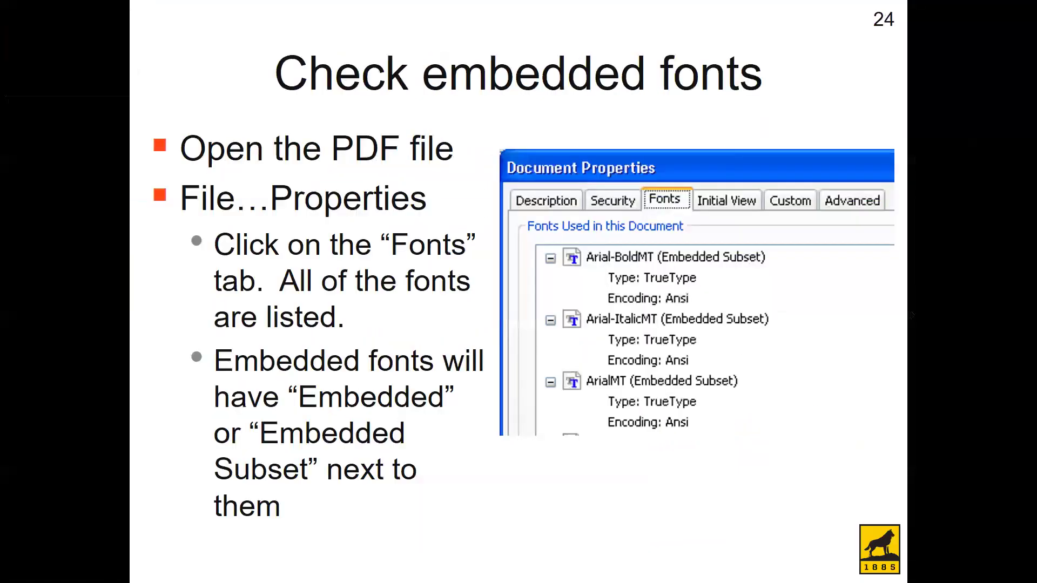
{"action": "key", "text": "Right"}
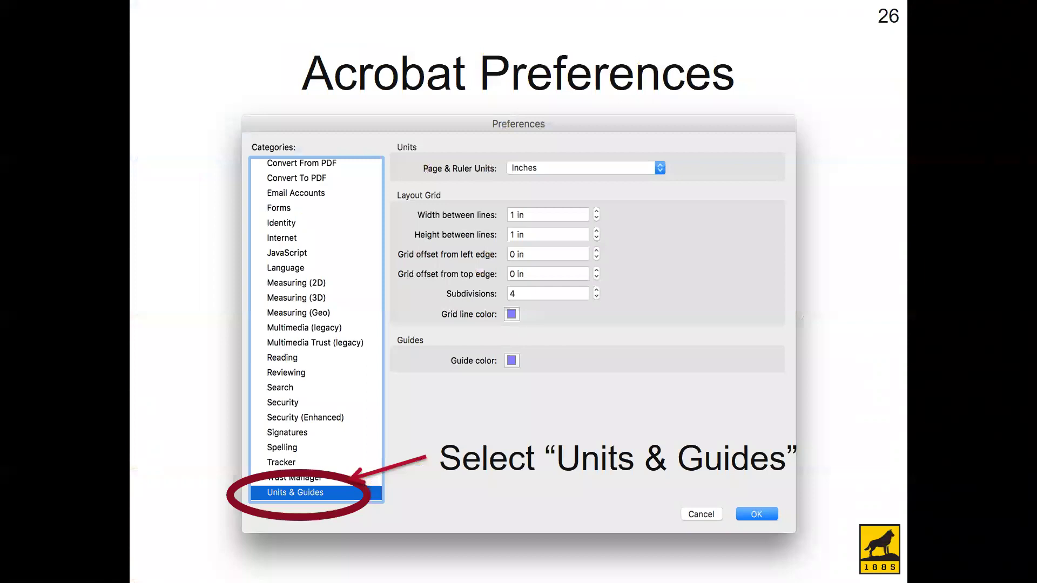
Return to Adobe Acrobat and review the page units and layout grid settings in the Units & Guides preferences.
{"action": "key", "text": "alt+Tab"}
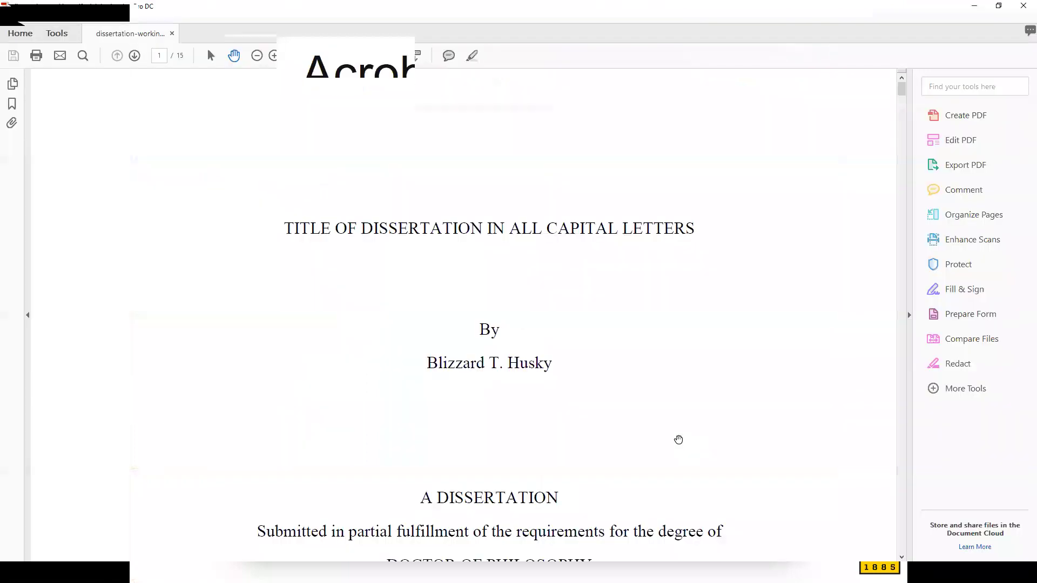
{"action": "left_click", "coordinate": [8, 17]}
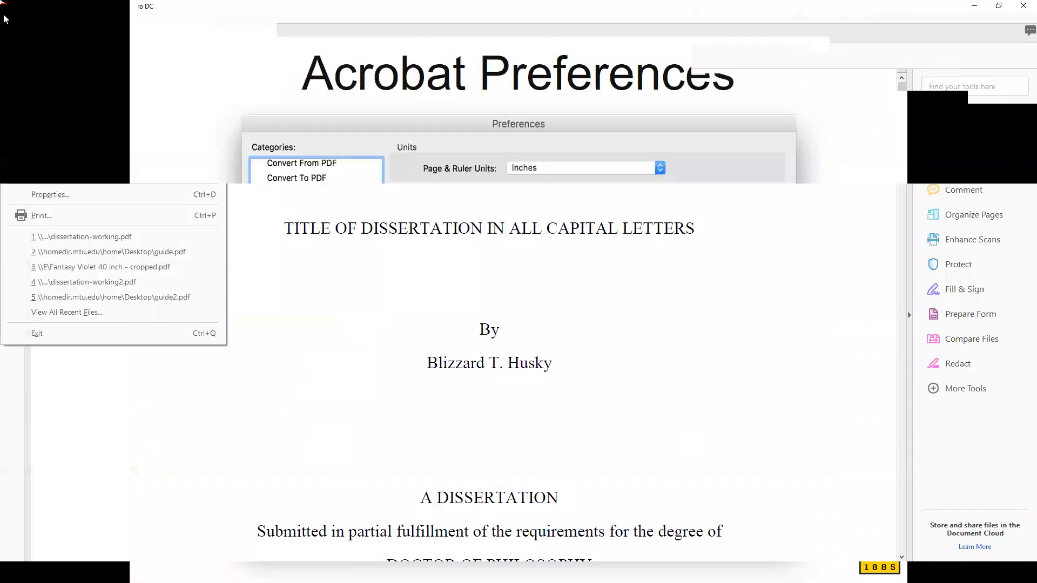
{"action": "left_click", "coordinate": [30, 18]}
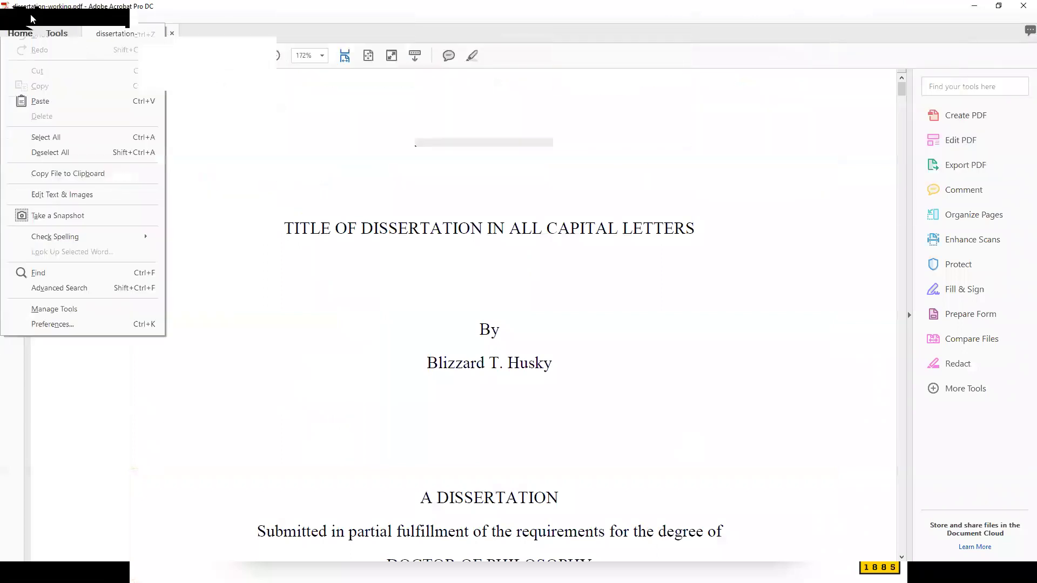
{"action": "left_click", "coordinate": [84, 321]}
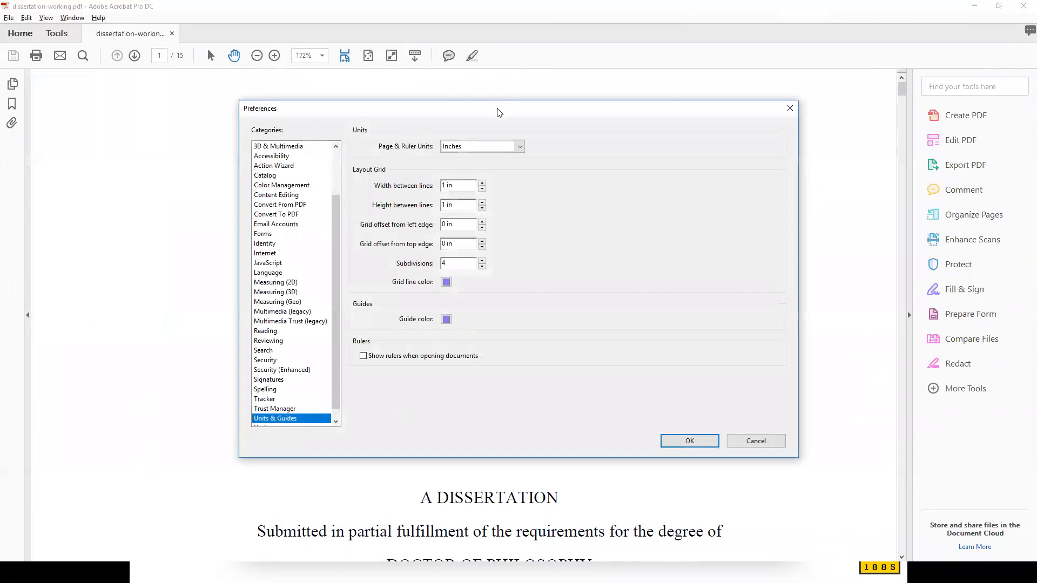
{"action": "left_click_drag", "start_coordinate": [497, 112], "coordinate": [492, 100]}
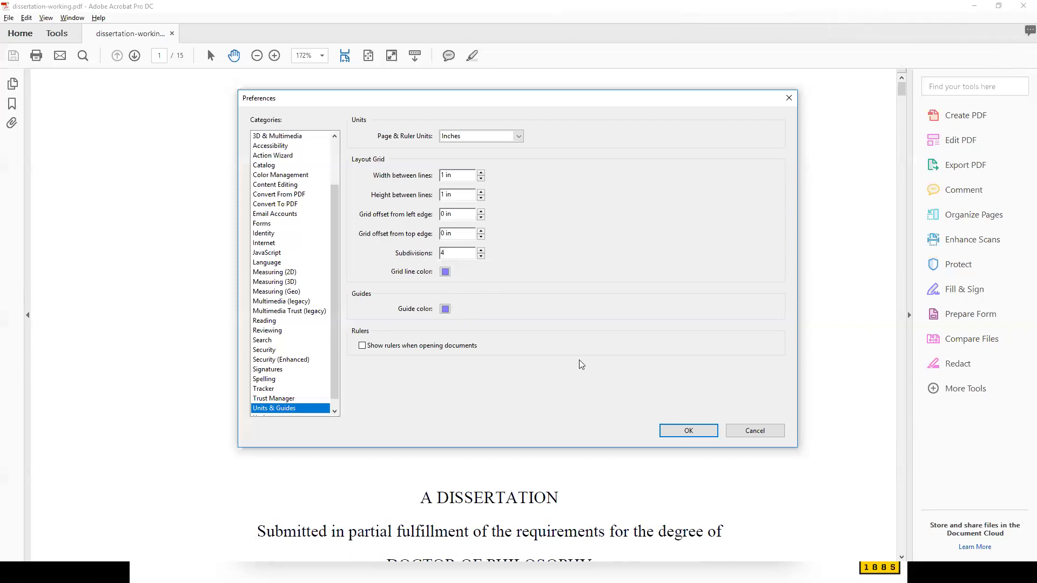
{"action": "left_click", "coordinate": [686, 431]}
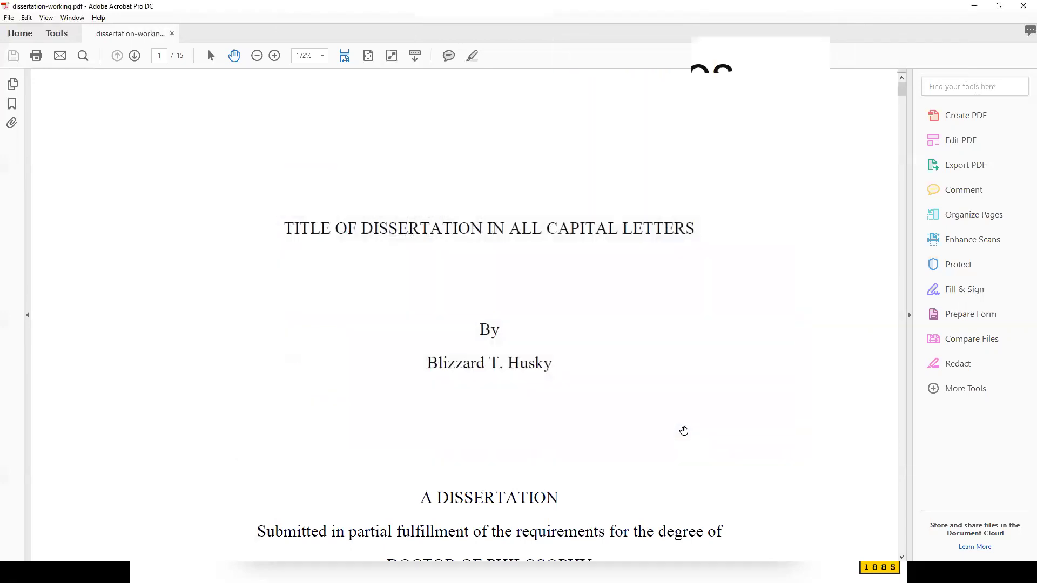
Show the layout grid over the dissertation PDF's pages.
{"action": "left_click", "coordinate": [47, 18]}
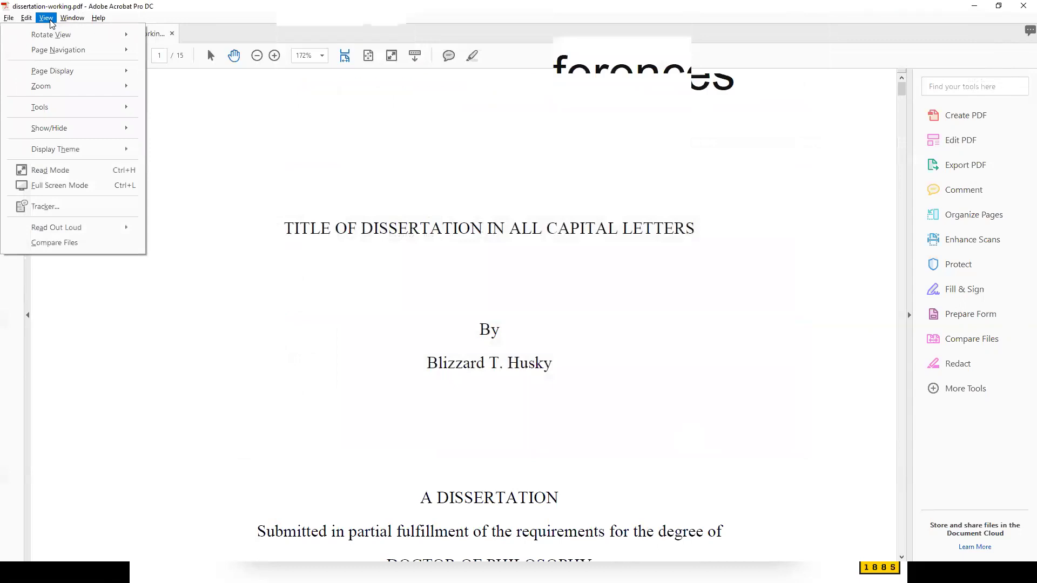
{"action": "mouse_move", "coordinate": [49, 128]}
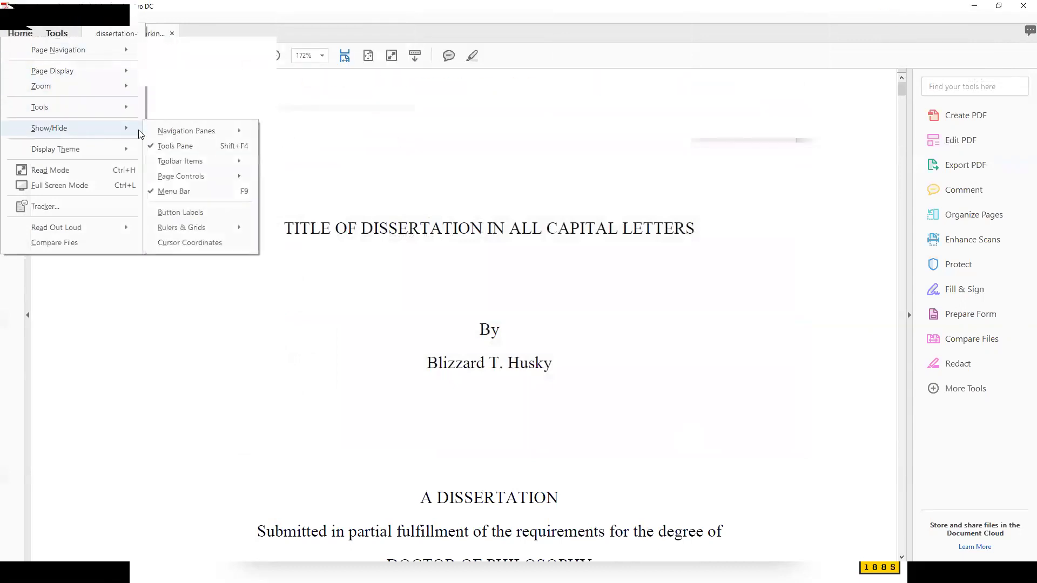
{"action": "mouse_move", "coordinate": [198, 232]}
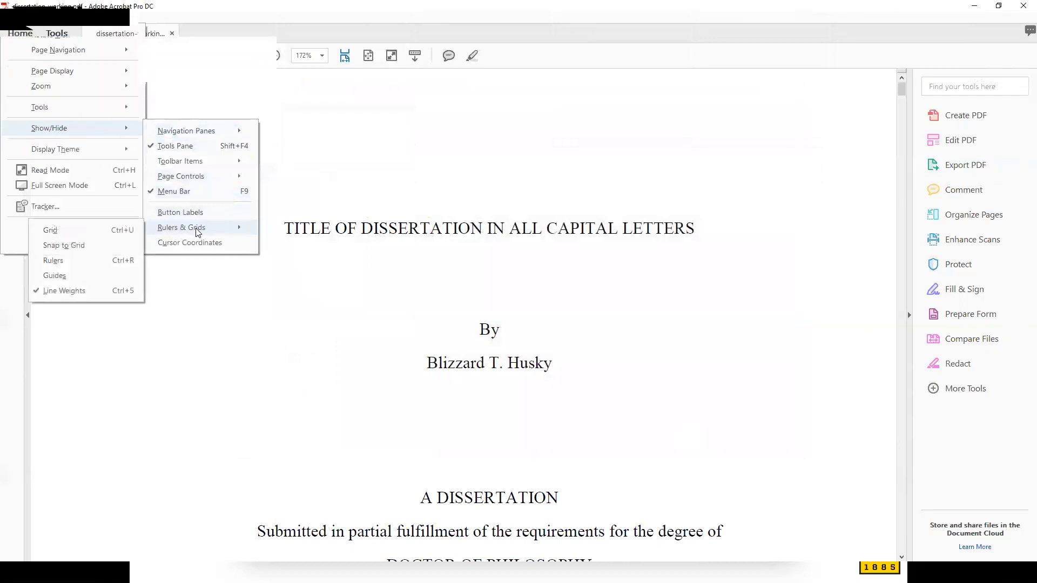
{"action": "left_click", "coordinate": [132, 233]}
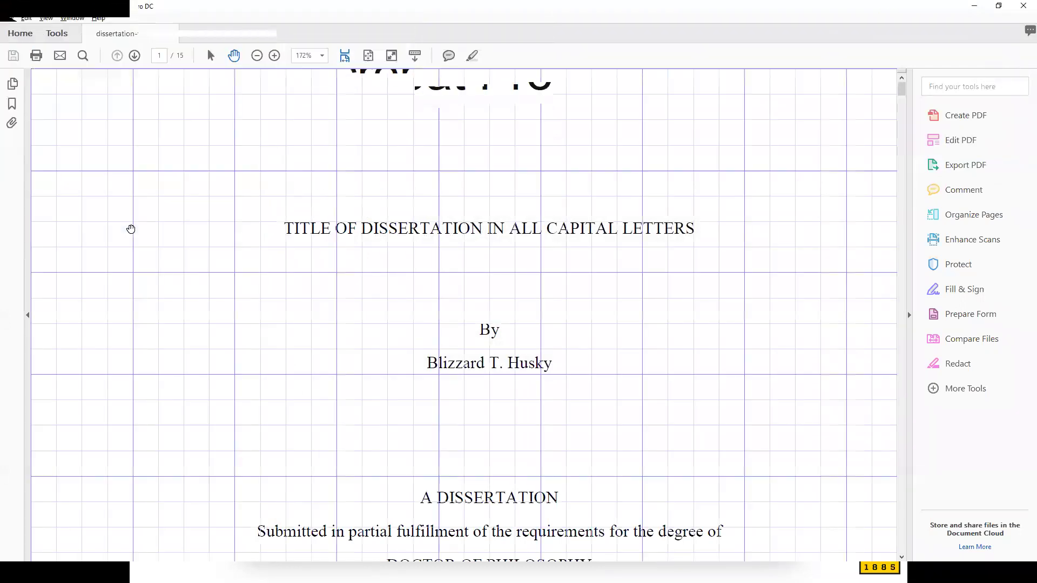
Show the rulers around the dissertation PDF and fit the whole title page in the view.
{"action": "left_click", "coordinate": [48, 18]}
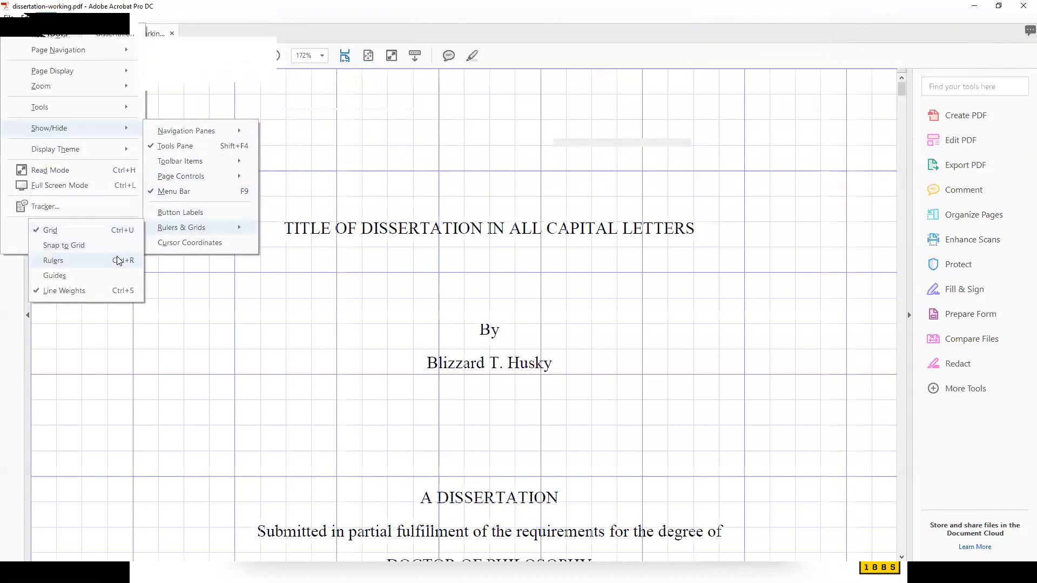
{"action": "left_click", "coordinate": [53, 261]}
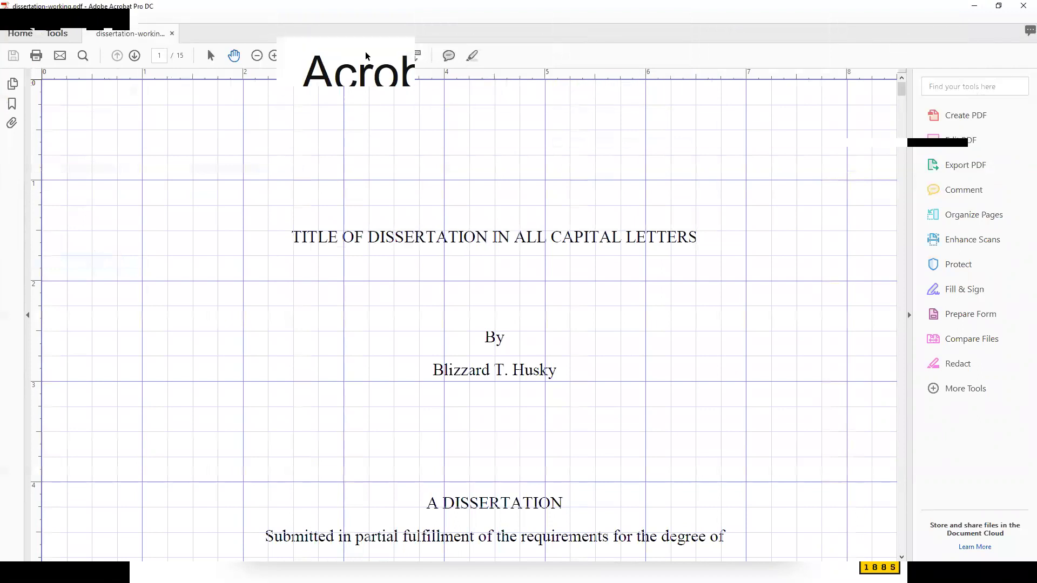
{"action": "key", "text": "ctrl+0"}
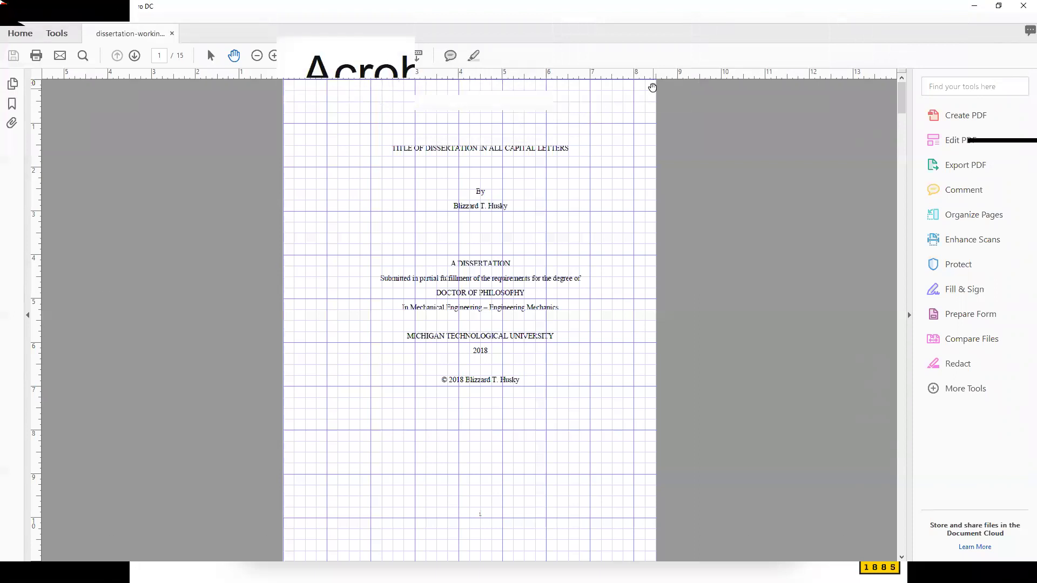
Switch to the PowerPoint slide show and advance to the Margins for a Portrait Page slide.
{"action": "key", "text": "alt+Tab"}
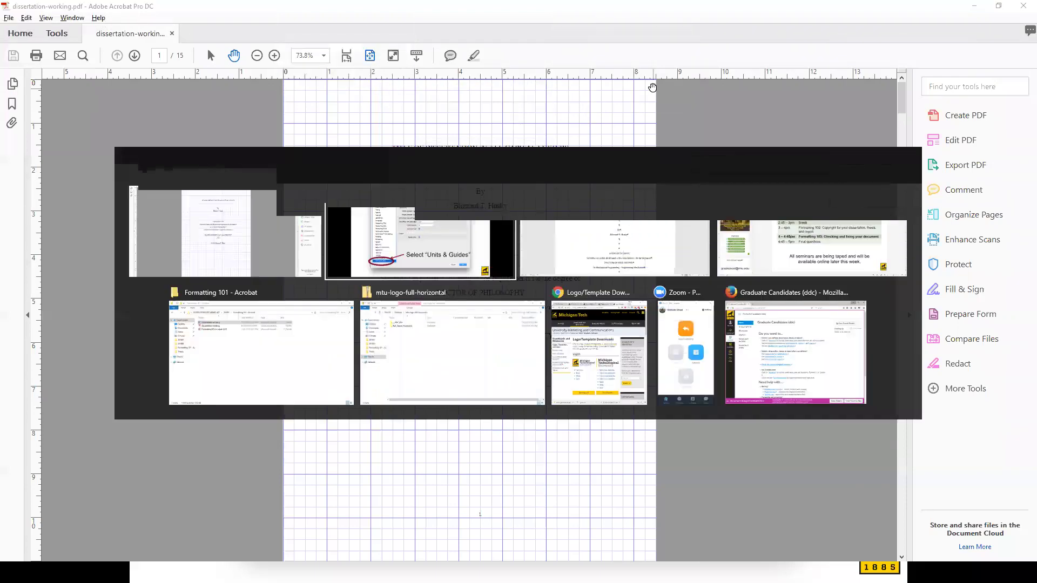
{"action": "key", "text": "Right"}
{"action": "key", "text": "Right"}
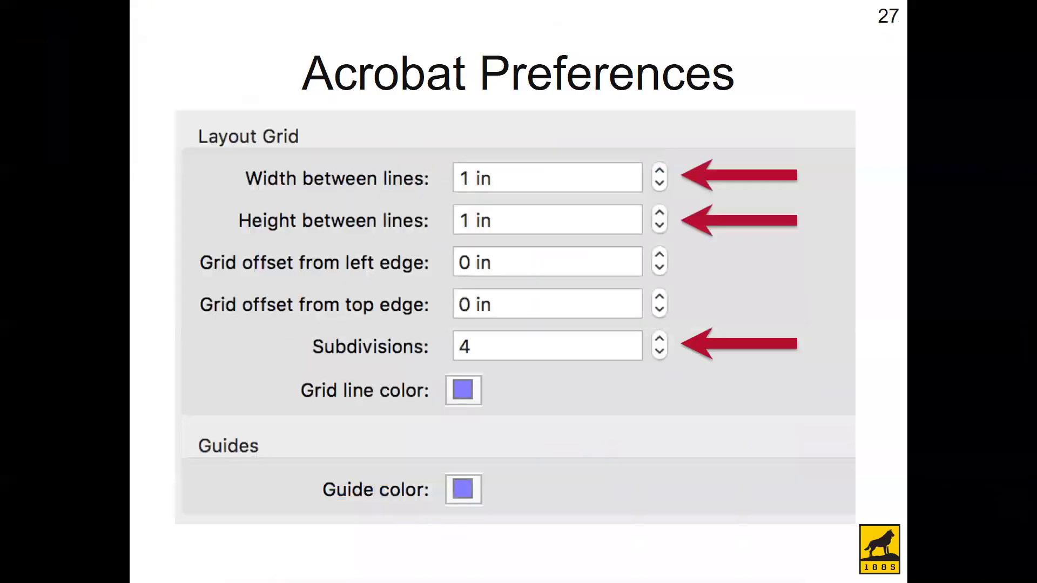
{"action": "key", "text": "Right"}
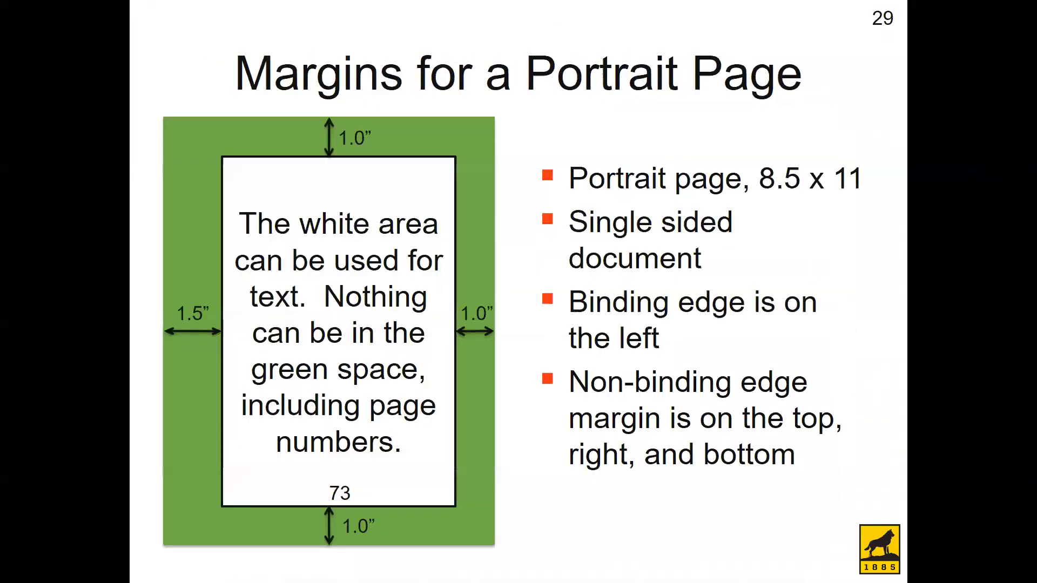
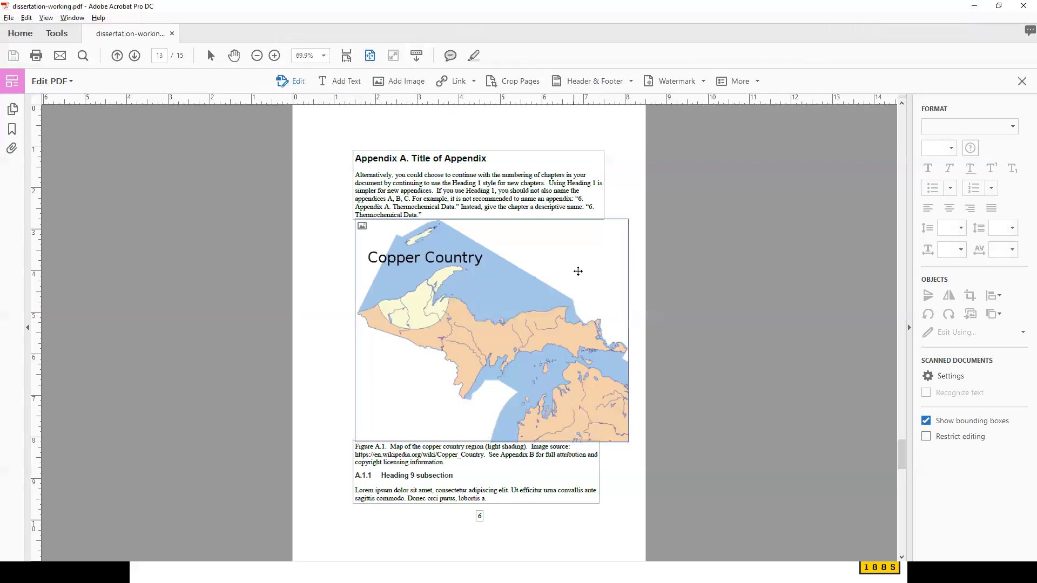
Scale the Copper Country map in Appendix A down to about 5.2 inches wide and centre it between the surrounding text blocks.
{"action": "left_click", "coordinate": [554, 285]}
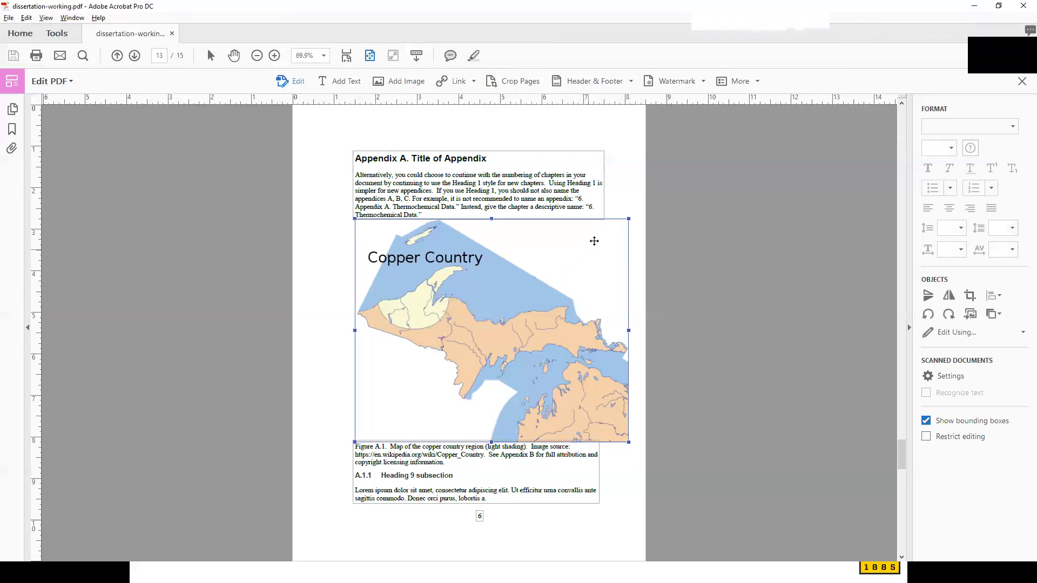
{"action": "left_click_drag", "start_coordinate": [628, 217], "coordinate": [599, 242]}
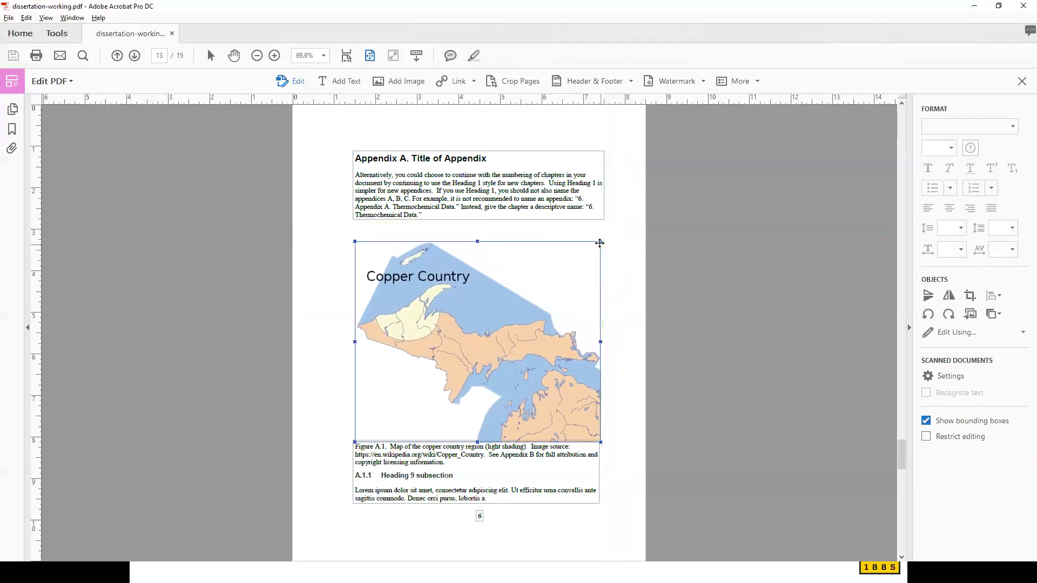
{"action": "left_click", "coordinate": [633, 251]}
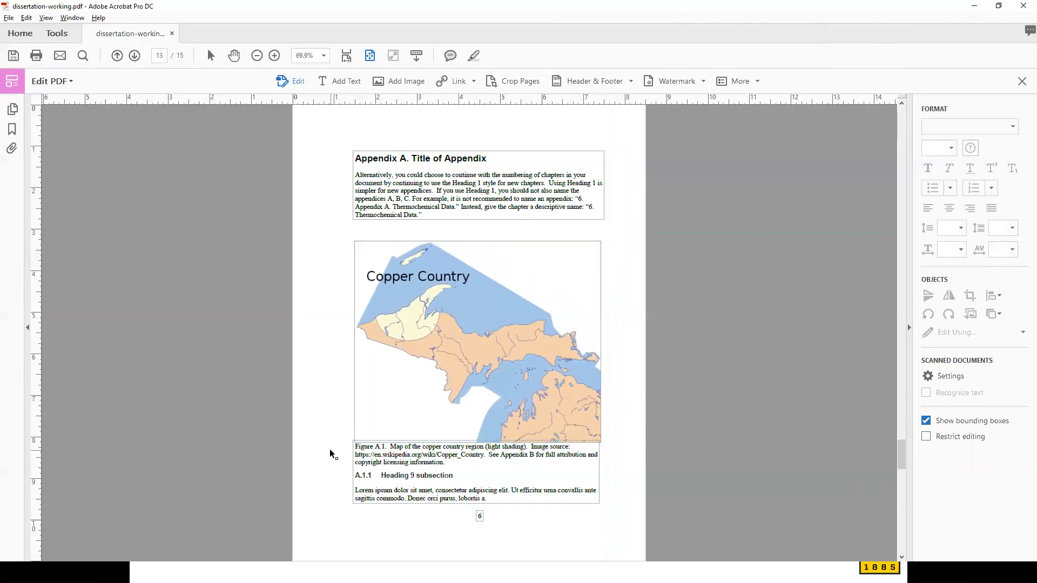
{"action": "left_click_drag", "start_coordinate": [389, 351], "coordinate": [390, 343]}
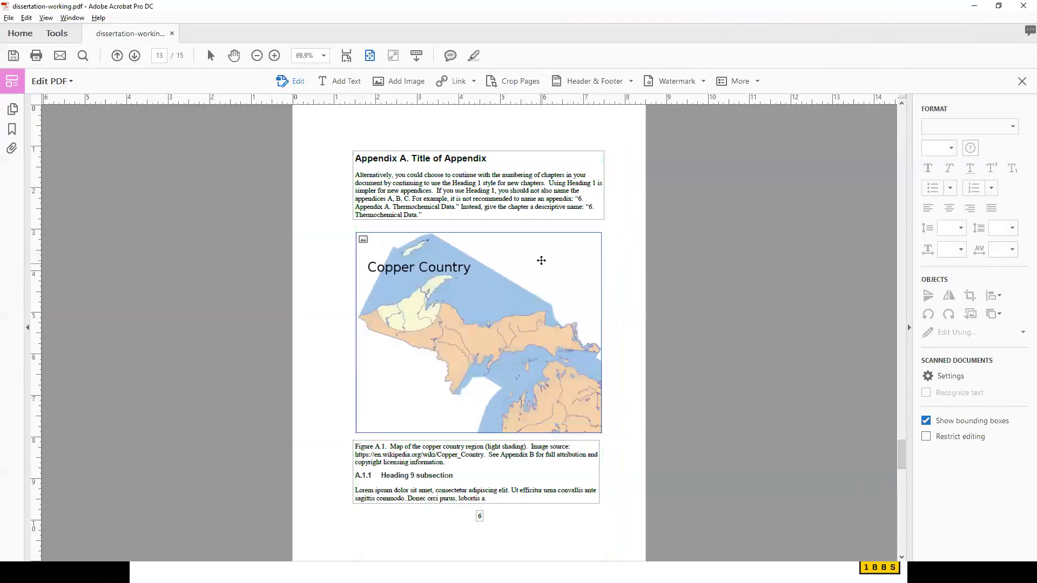
{"action": "left_click_drag", "start_coordinate": [599, 233], "coordinate": [551, 273]}
{"action": "left_click", "coordinate": [573, 257]}
{"action": "left_click_drag", "start_coordinate": [424, 372], "coordinate": [457, 341]}
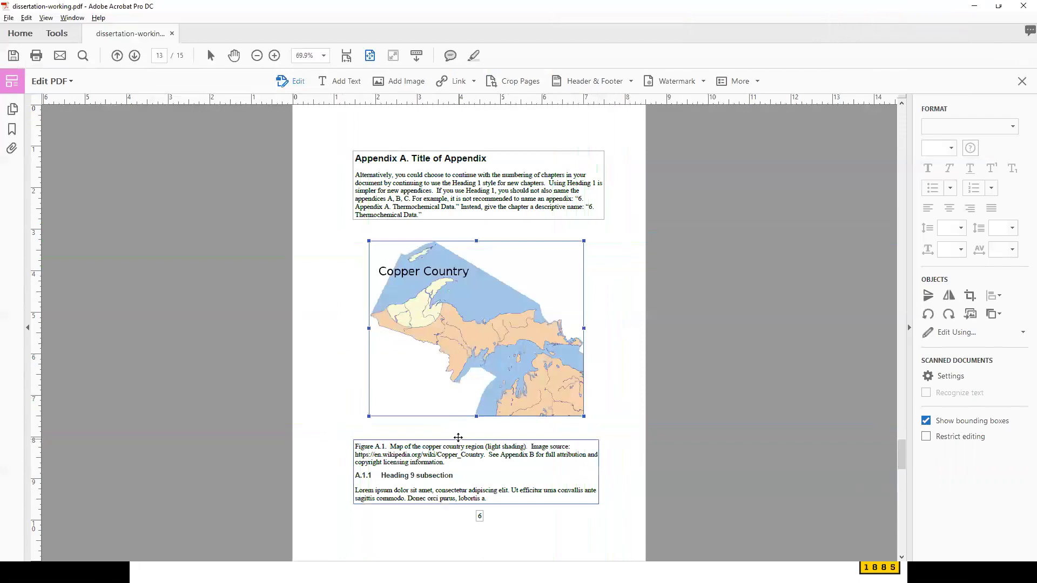
Move the Figure A.1 caption text block up to just beneath the map and add a blank line before the A.1.1 heading.
{"action": "left_click", "coordinate": [458, 438]}
{"action": "key", "text": "Up"}
{"action": "key", "text": "Up"}
{"action": "key", "text": "Up"}
{"action": "key", "text": "Up"}
{"action": "key", "text": "Up"}
{"action": "key", "text": "Up"}
{"action": "key", "text": "Up"}
{"action": "key", "text": "Up"}
{"action": "key", "text": "Up"}
{"action": "key", "text": "Up"}
{"action": "key", "text": "Up"}
{"action": "key", "text": "Up"}
{"action": "key", "text": "Up"}
{"action": "key", "text": "Up"}
{"action": "key", "text": "Up"}
{"action": "key", "text": "Up"}
{"action": "key", "text": "Up"}
{"action": "key", "text": "Up"}
{"action": "key", "text": "Up"}
{"action": "key", "text": "Up"}
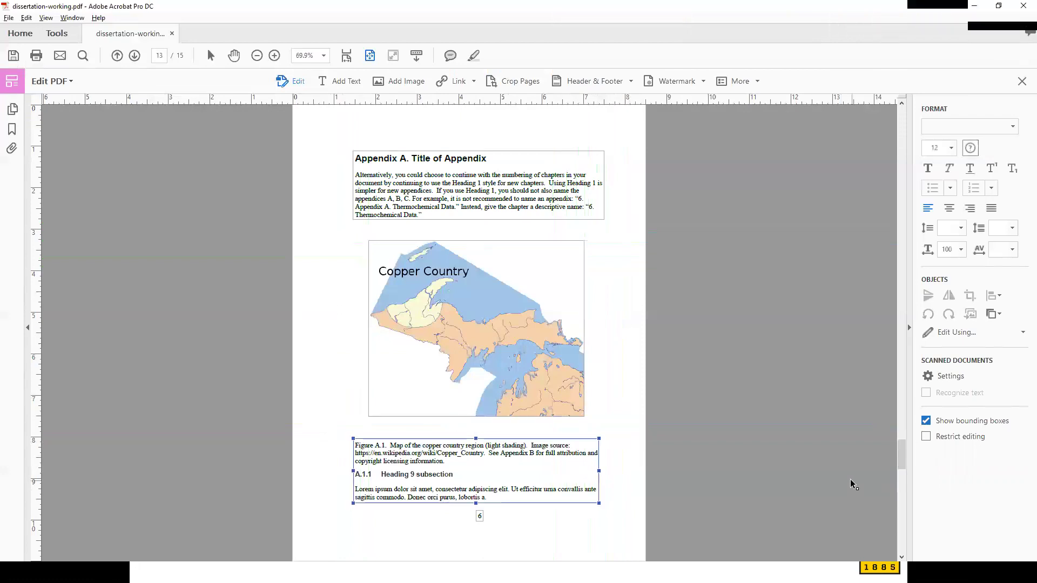
{"action": "key", "text": "Up"}
{"action": "key", "text": "Up"}
{"action": "key", "text": "Up"}
{"action": "key", "text": "Up"}
{"action": "key", "text": "Up"}
{"action": "key", "text": "Up"}
{"action": "key", "text": "Up"}
{"action": "key", "text": "Up"}
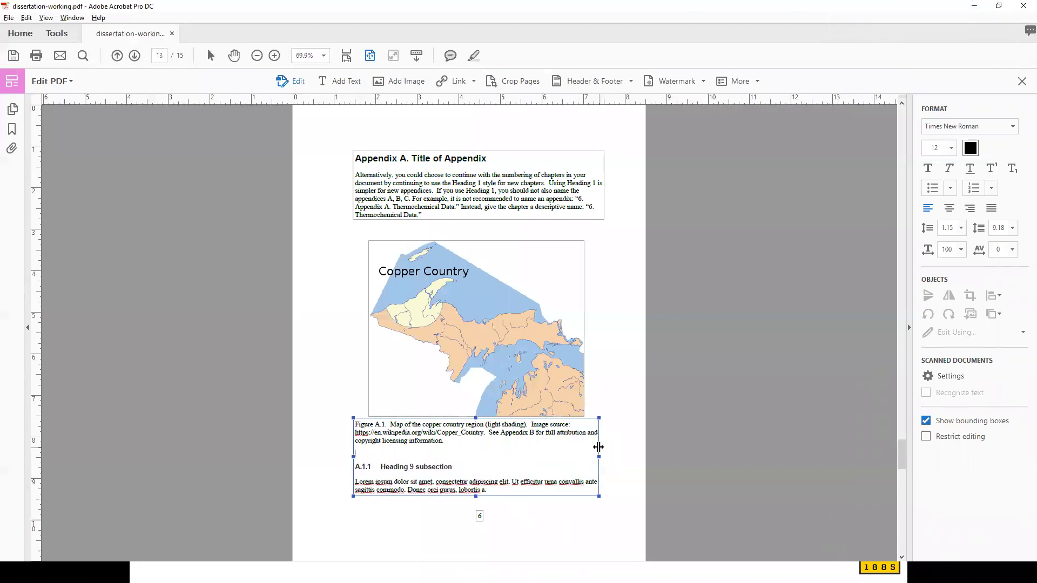
{"action": "left_click", "coordinate": [635, 392]}
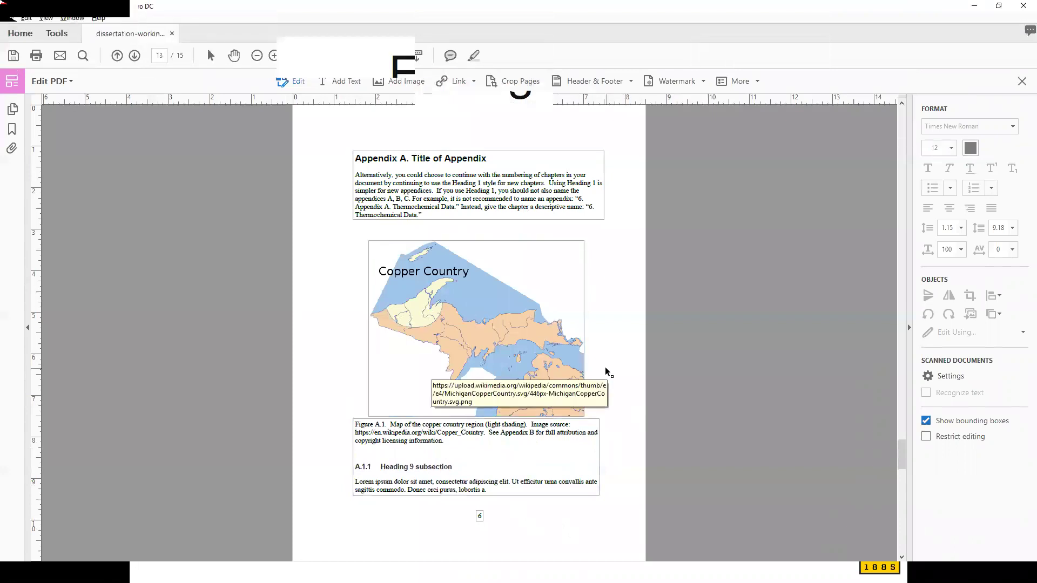
Delete the page numbers from the title page and from the approval page after it.
{"action": "left_click_drag", "start_coordinate": [901, 463], "coordinate": [875, 116]}
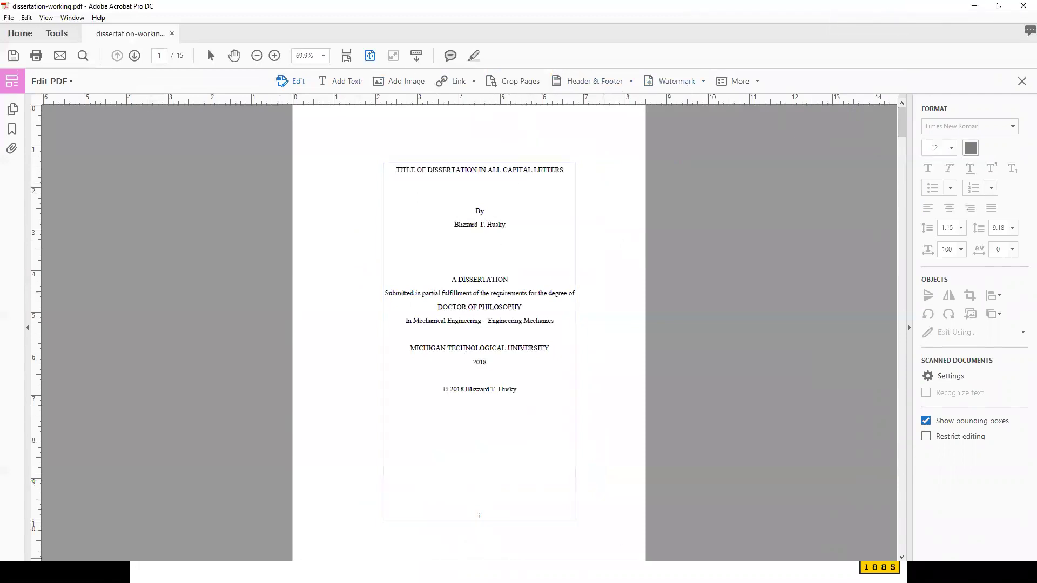
{"action": "left_click", "coordinate": [485, 514]}
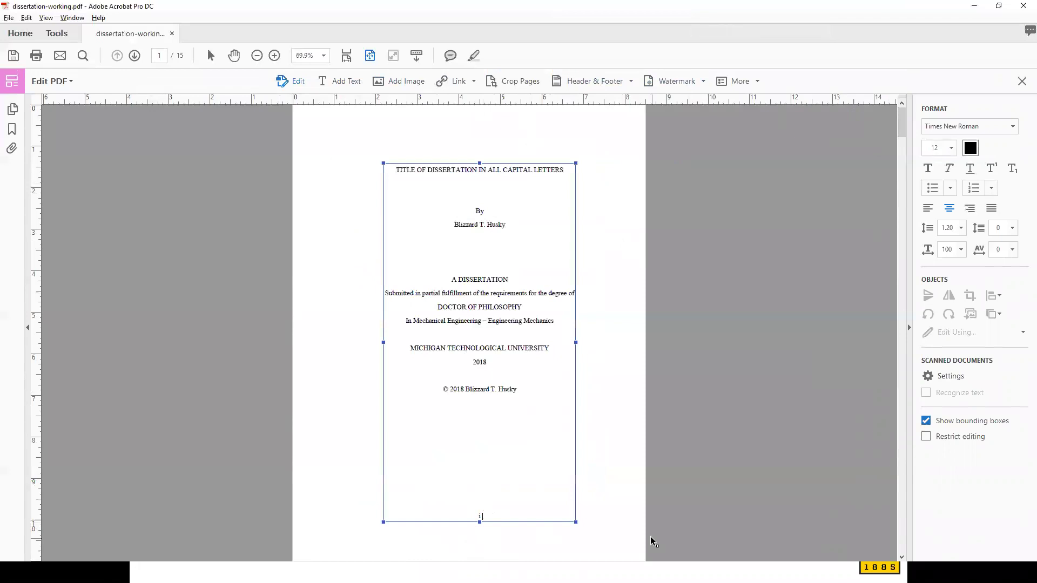
{"action": "key", "text": "BackSpace"}
{"action": "left_click", "coordinate": [625, 485]}
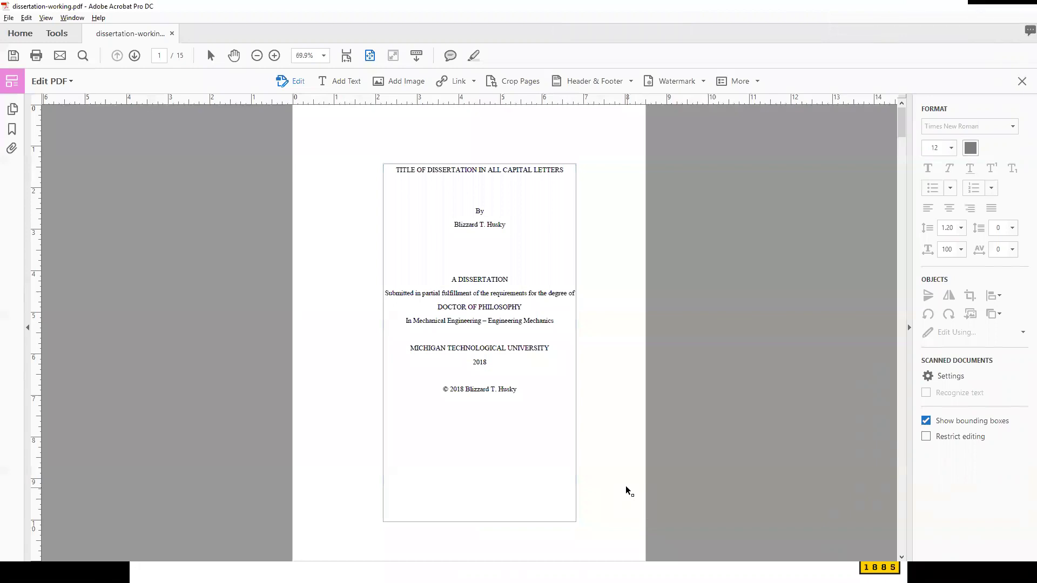
{"action": "scroll", "coordinate": [620, 481], "scroll_direction": "down", "scroll_amount": 3}
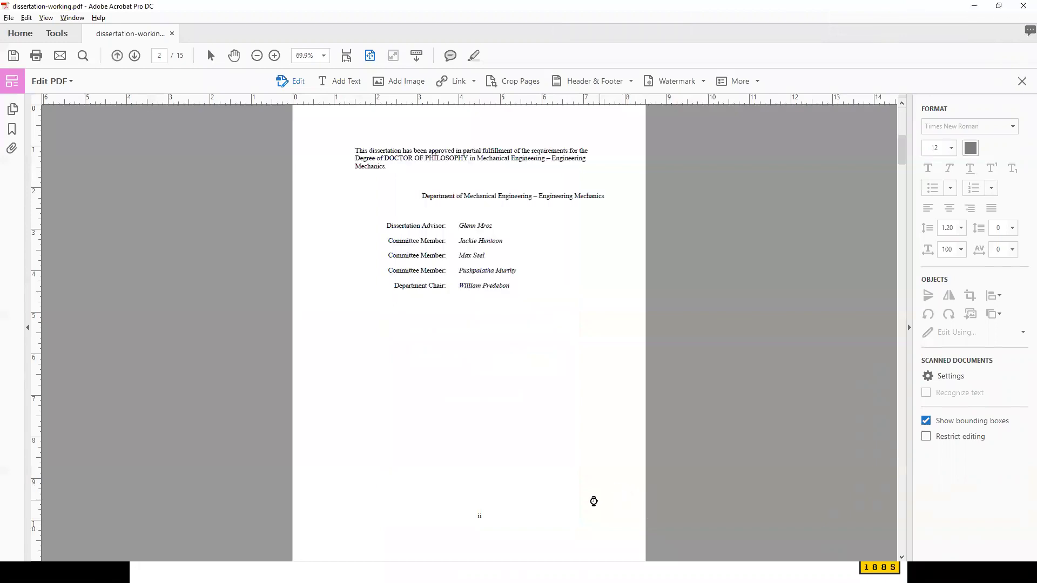
{"action": "left_click", "coordinate": [480, 515]}
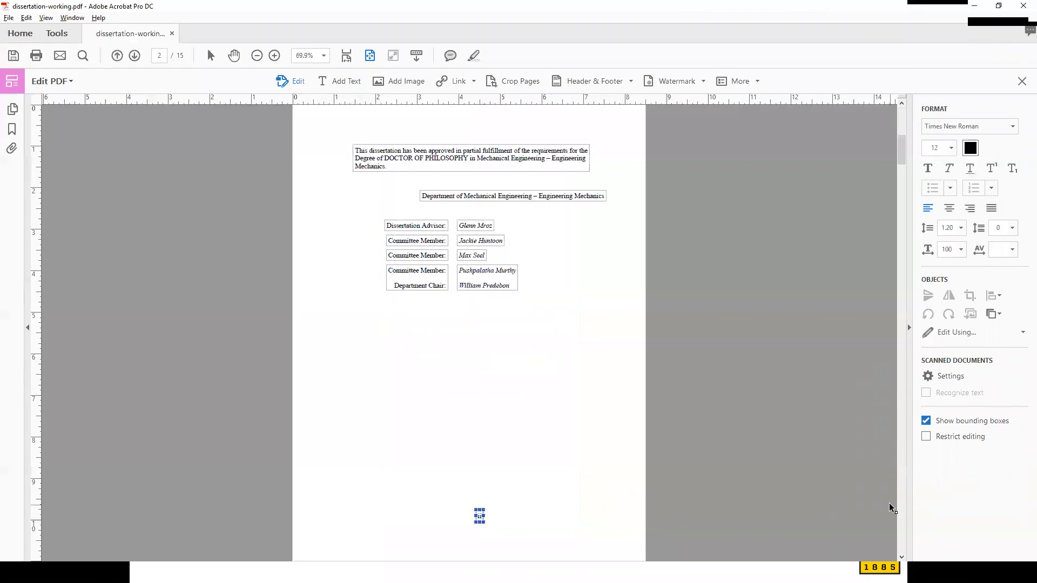
{"action": "key", "text": "Delete"}
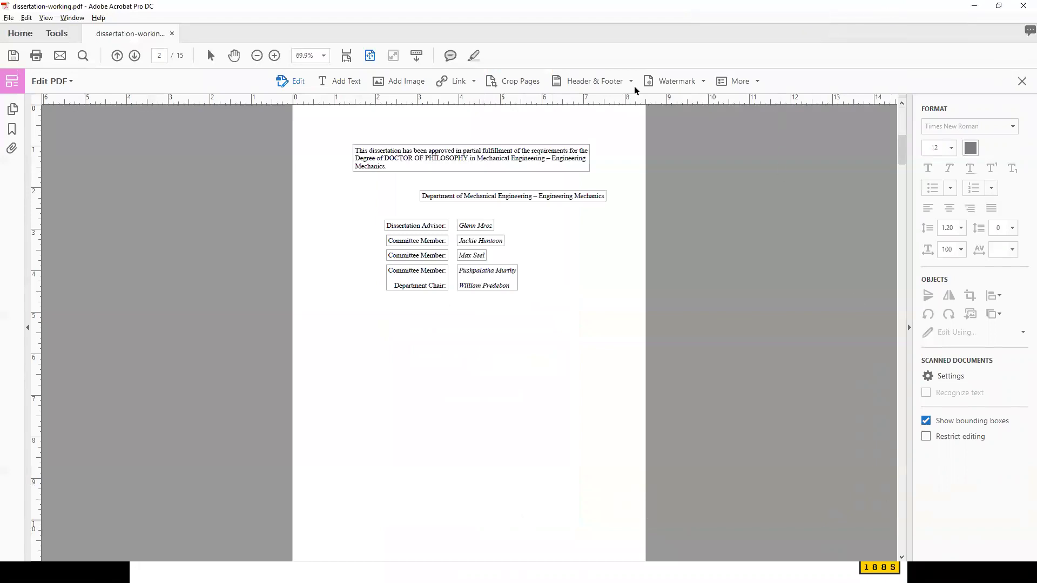
On the approval page, move the "Dissertation Advisor:" label up and left, and nudge the shifted Committee Member and Department Chair block back in line with its names.
{"action": "left_click", "coordinate": [345, 56]}
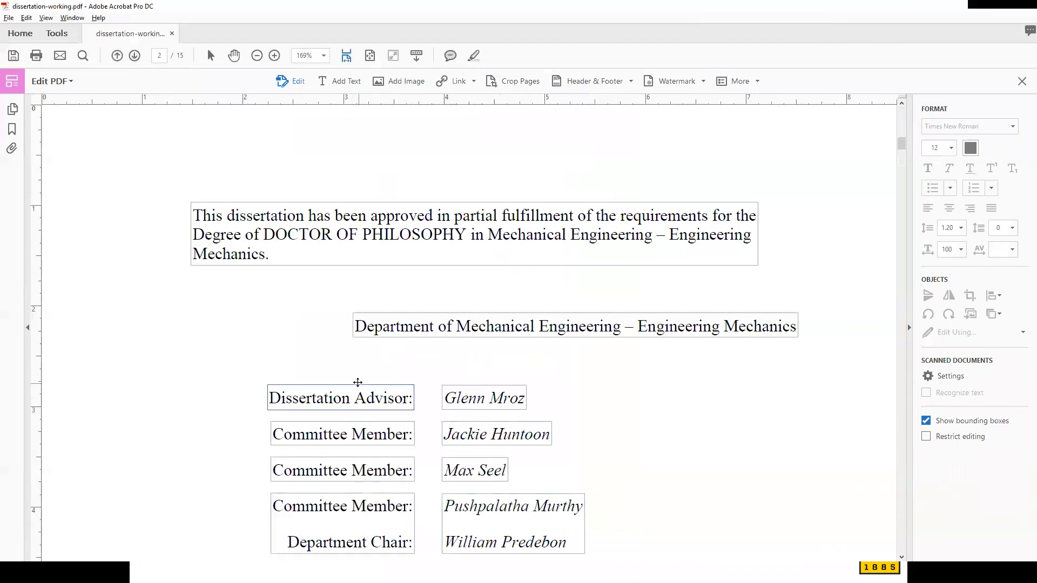
{"action": "left_click_drag", "start_coordinate": [293, 362], "coordinate": [324, 362]}
{"action": "mouse_move", "coordinate": [372, 492]}
{"action": "left_mouse_down"}
{"action": "mouse_move", "coordinate": [544, 416]}
{"action": "mouse_move", "coordinate": [259, 543]}
{"action": "mouse_move", "coordinate": [403, 503]}
{"action": "mouse_move", "coordinate": [372, 494]}
{"action": "left_mouse_up"}
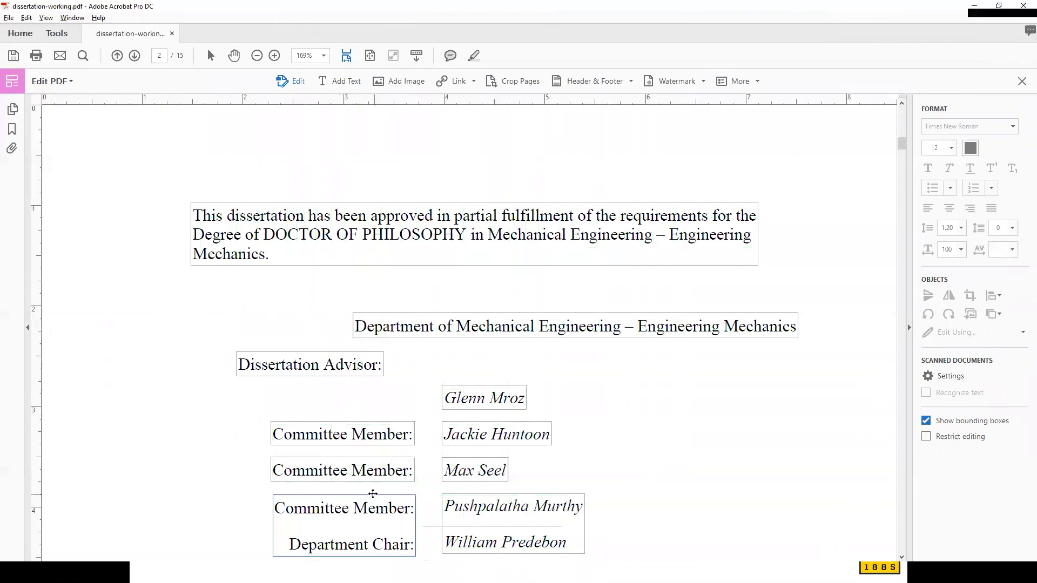
{"action": "left_click", "coordinate": [373, 493]}
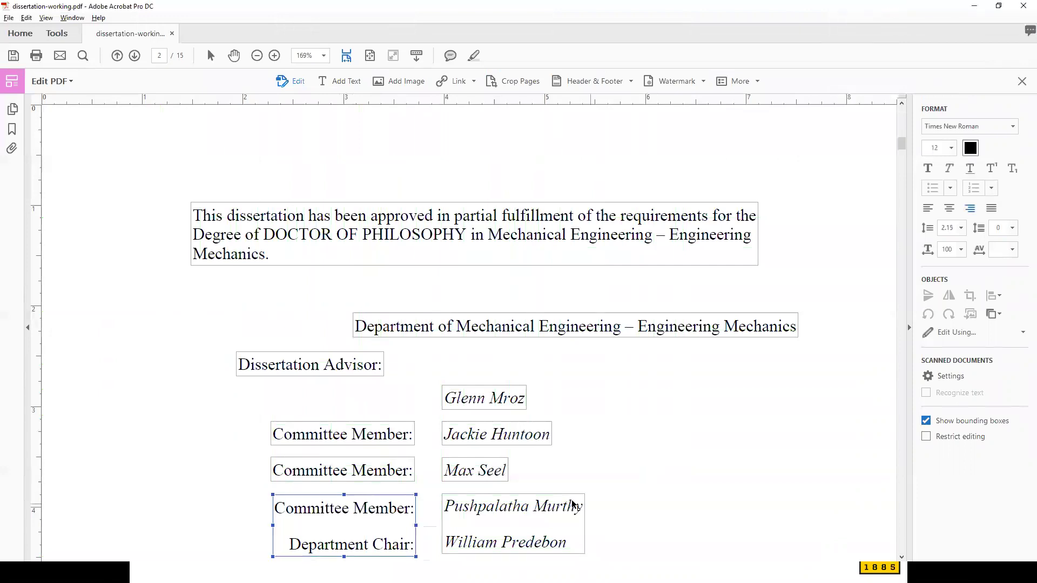
{"action": "key", "text": "Up"}
{"action": "key", "text": "Up"}
{"action": "key", "text": "Left"}
{"action": "key", "text": "Left"}
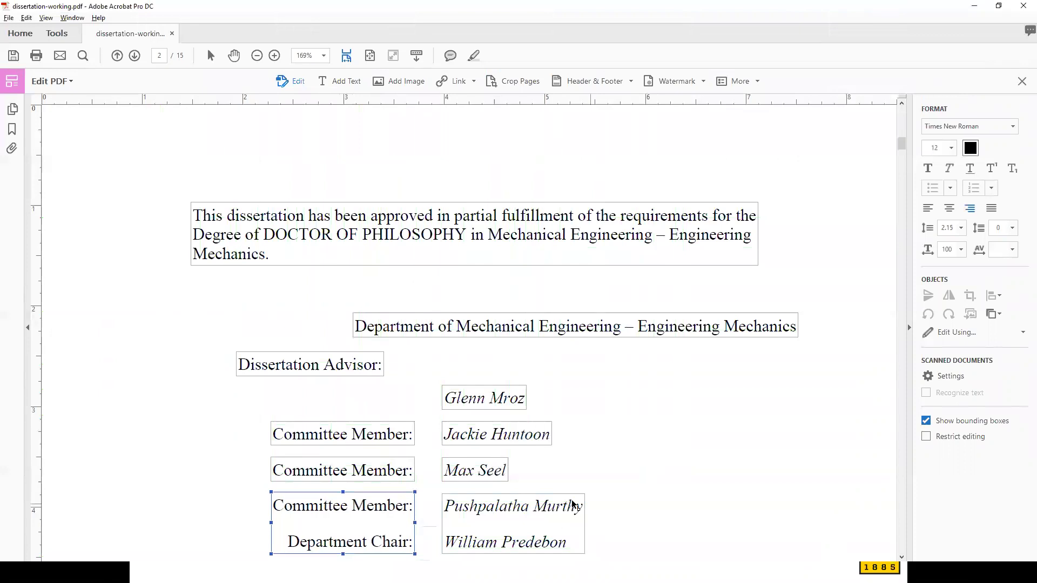
{"action": "key", "text": "Escape"}
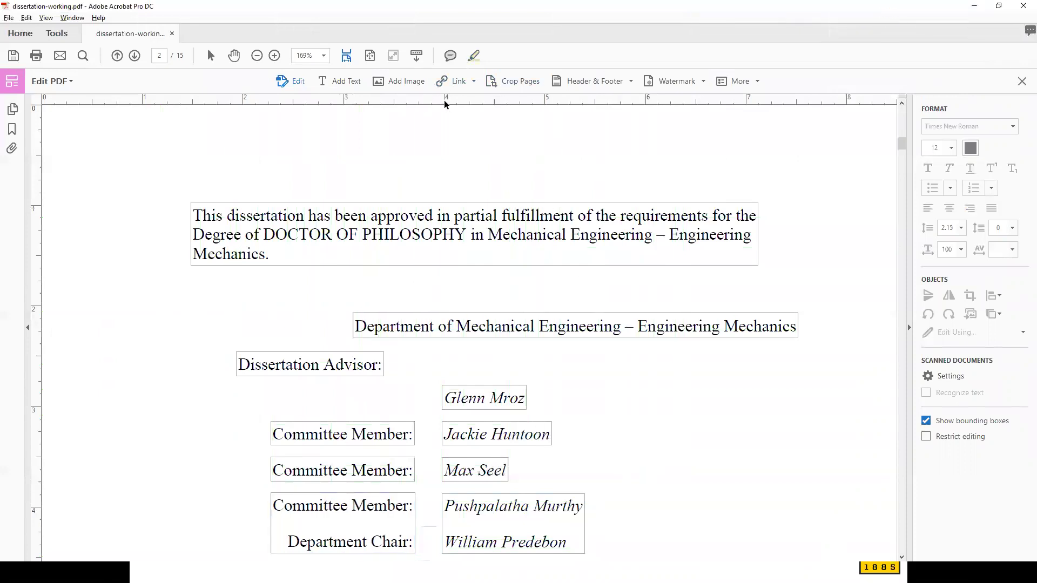
On the Preface page, shift all the body text and bullets right to align with the Preface heading.
{"action": "left_click", "coordinate": [375, 55]}
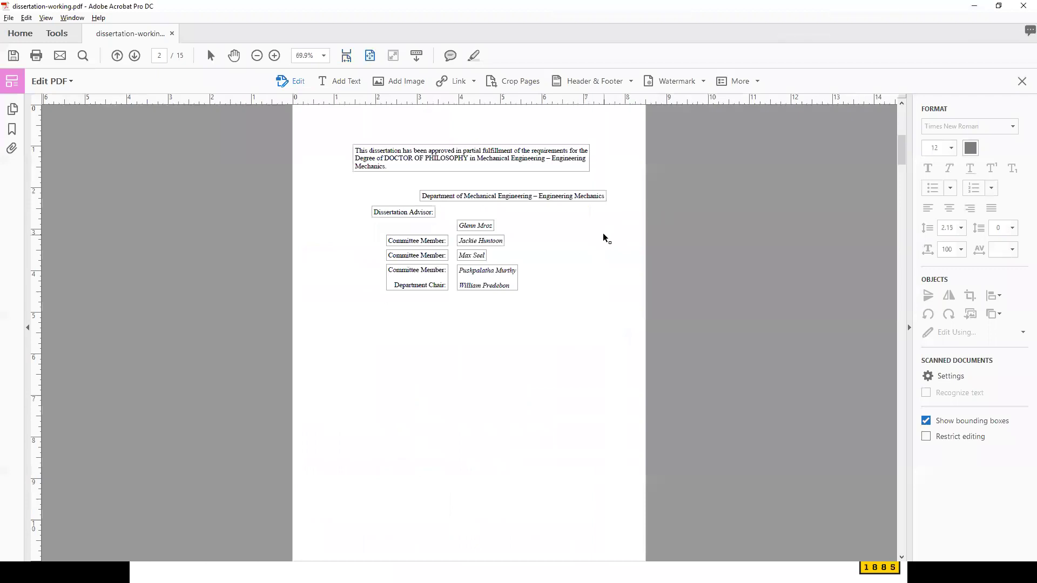
{"action": "scroll", "coordinate": [602, 232], "scroll_direction": "down", "scroll_amount": 3}
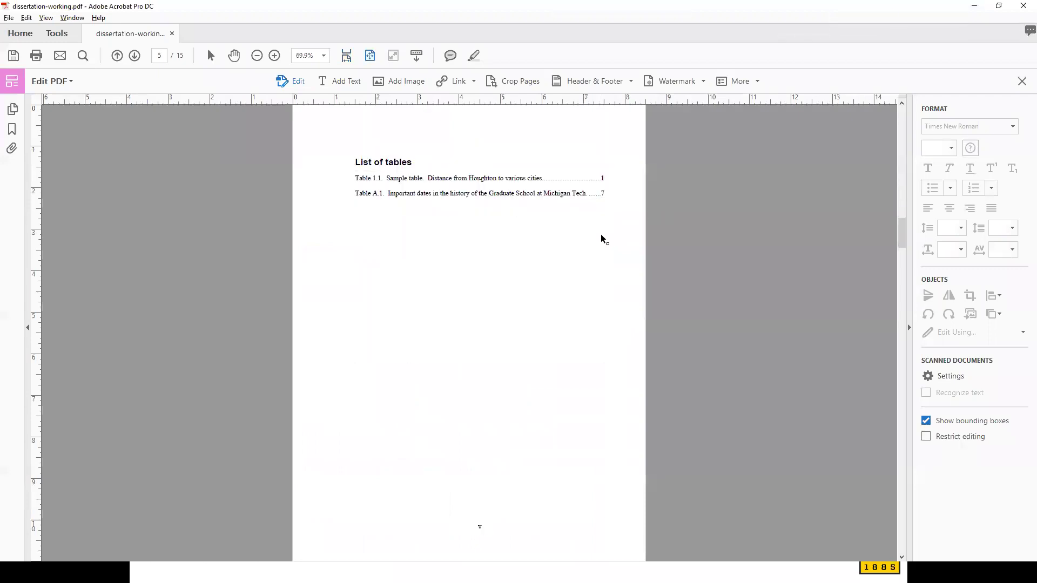
{"action": "scroll", "coordinate": [601, 236], "scroll_direction": "down", "scroll_amount": 1}
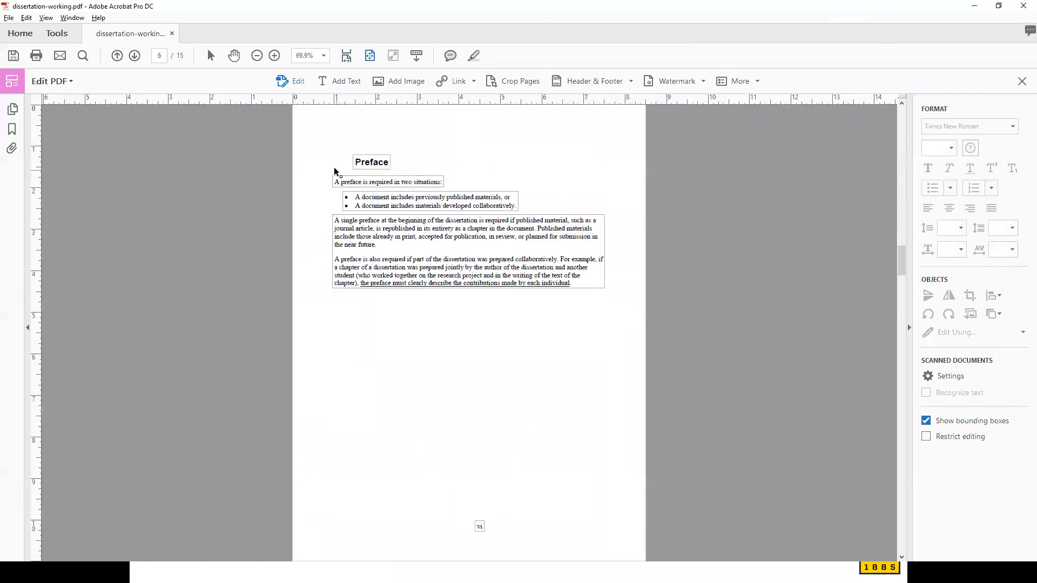
{"action": "left_click_drag", "start_coordinate": [316, 169], "coordinate": [629, 286]}
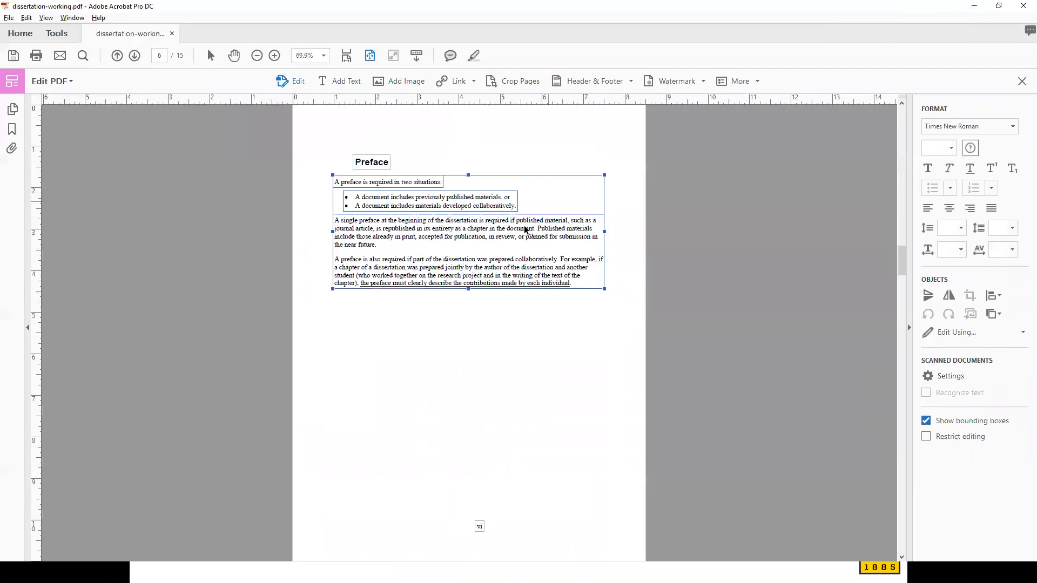
{"action": "key", "text": "ctrl+2"}
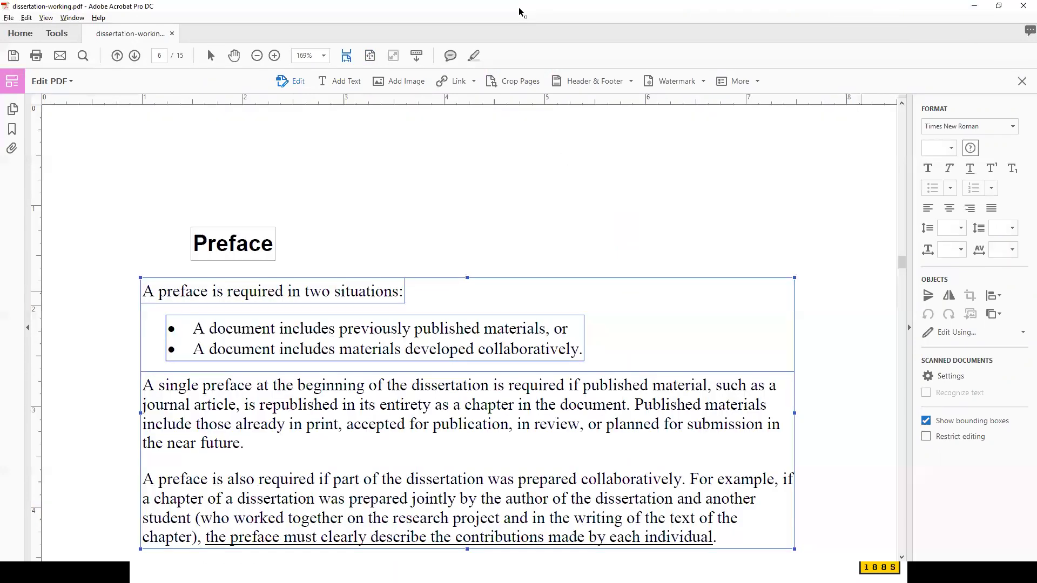
{"action": "key", "text": "Right"}
{"action": "key", "text": "Right"}
{"action": "key", "text": "Right"}
{"action": "key", "text": "Right"}
{"action": "key", "text": "Right"}
{"action": "key", "text": "Right"}
{"action": "key", "text": "Right"}
{"action": "key", "text": "Right"}
{"action": "key", "text": "Right"}
{"action": "key", "text": "Right"}
{"action": "key", "text": "Right"}
{"action": "key", "text": "Right"}
{"action": "key", "text": "Right"}
{"action": "key", "text": "Right"}
{"action": "key", "text": "Right"}
{"action": "key", "text": "Right"}
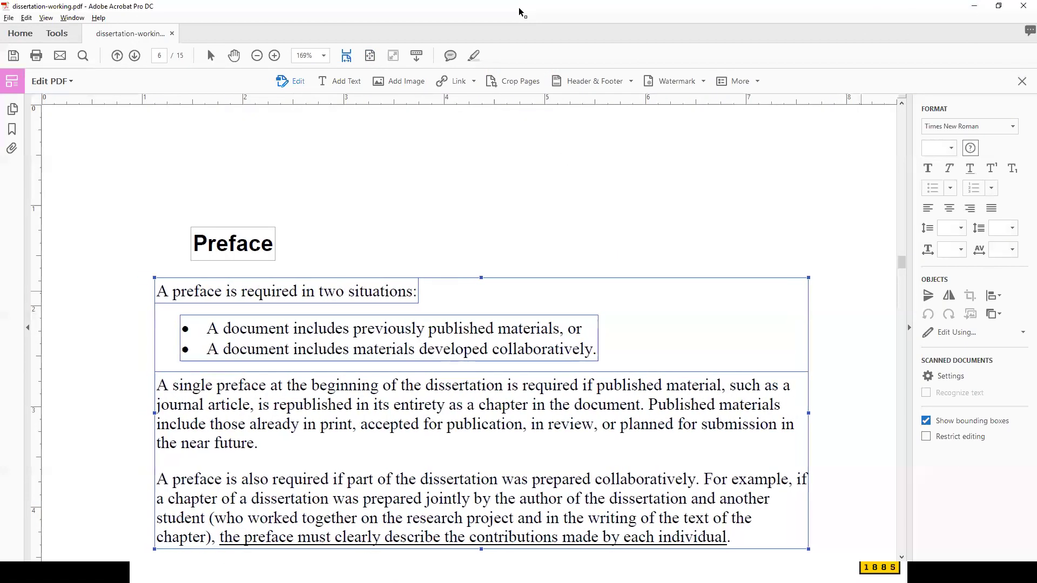
{"action": "key", "text": "Right"}
{"action": "key", "text": "Right"}
{"action": "key", "text": "Right"}
{"action": "key", "text": "Right"}
{"action": "key", "text": "Right"}
{"action": "key", "text": "Right"}
{"action": "key", "text": "Right"}
{"action": "key", "text": "Right"}
{"action": "key", "text": "Right"}
{"action": "key", "text": "Right"}
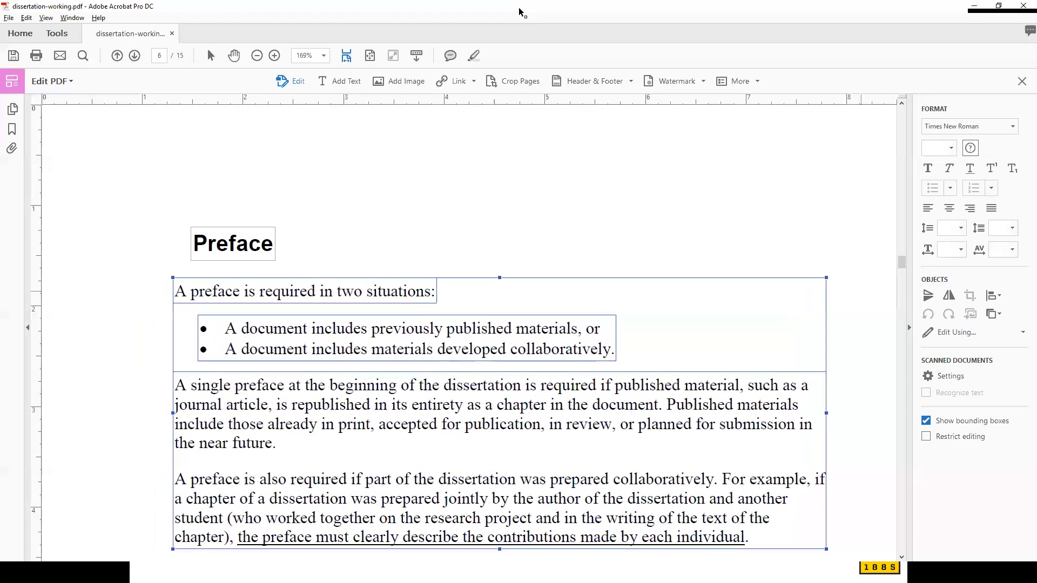
{"action": "key", "text": "Right"}
{"action": "key", "text": "Right"}
{"action": "key", "text": "Right"}
{"action": "key", "text": "Right"}
{"action": "key", "text": "Right"}
{"action": "key", "text": "Right"}
{"action": "key", "text": "Right"}
{"action": "key", "text": "Right"}
{"action": "key", "text": "Right"}
{"action": "key", "text": "Right"}
{"action": "key", "text": "Right"}
{"action": "key", "text": "Right"}
{"action": "key", "text": "Right"}
{"action": "key", "text": "Right"}
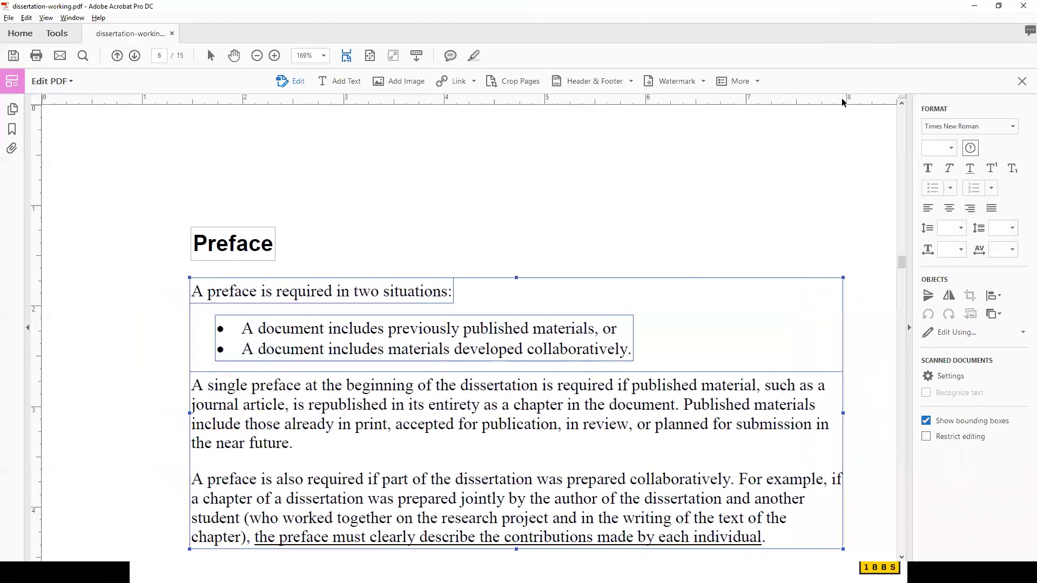
{"action": "left_click", "coordinate": [856, 189]}
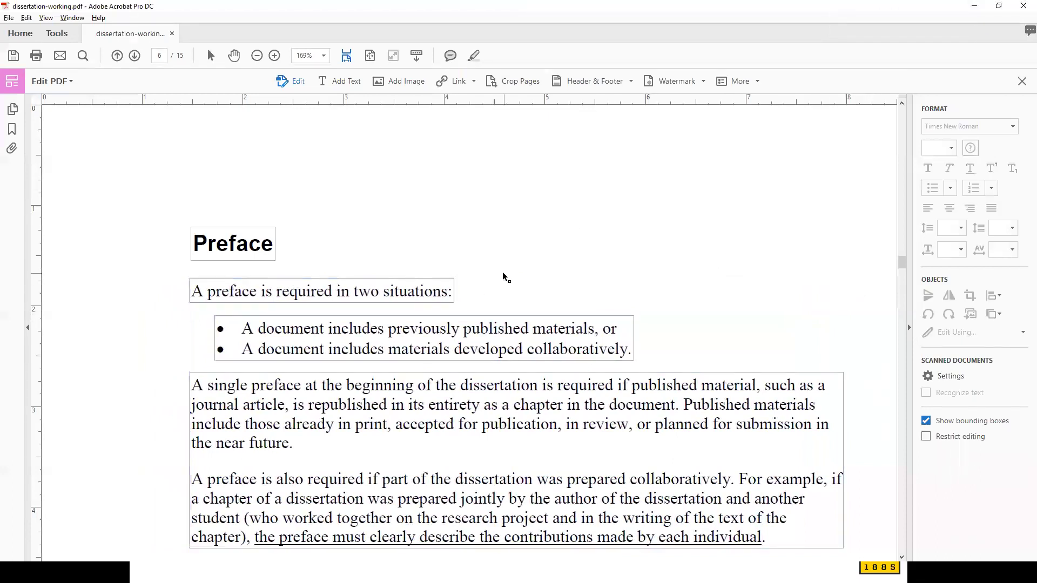
Narrow the two-paragraph text block on the Preface page so its right edge ends at about 7.5 inches on the ruler.
{"action": "scroll", "coordinate": [502, 272], "scroll_direction": "down", "scroll_amount": 3}
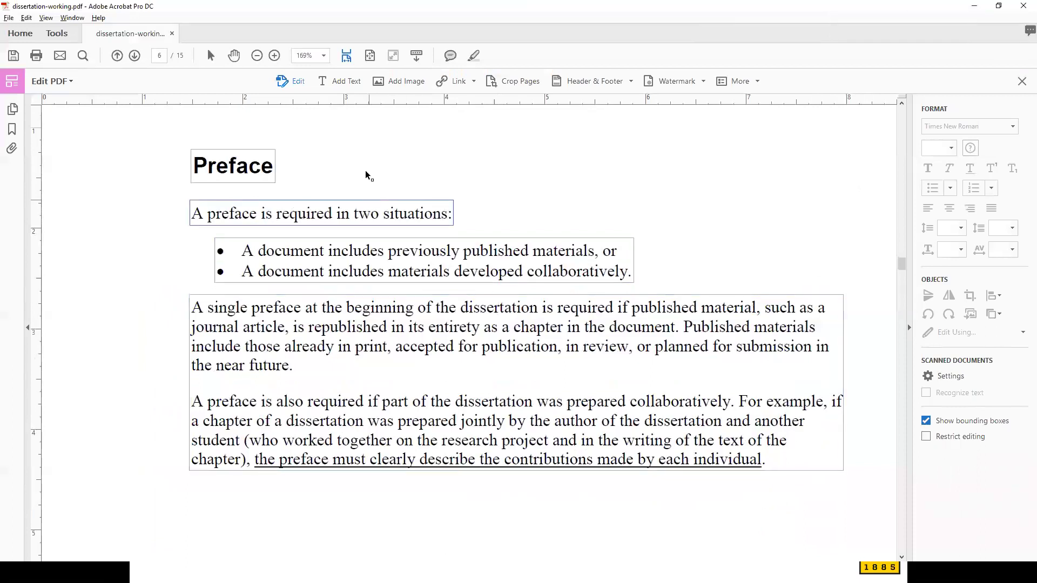
{"action": "left_click", "coordinate": [369, 54]}
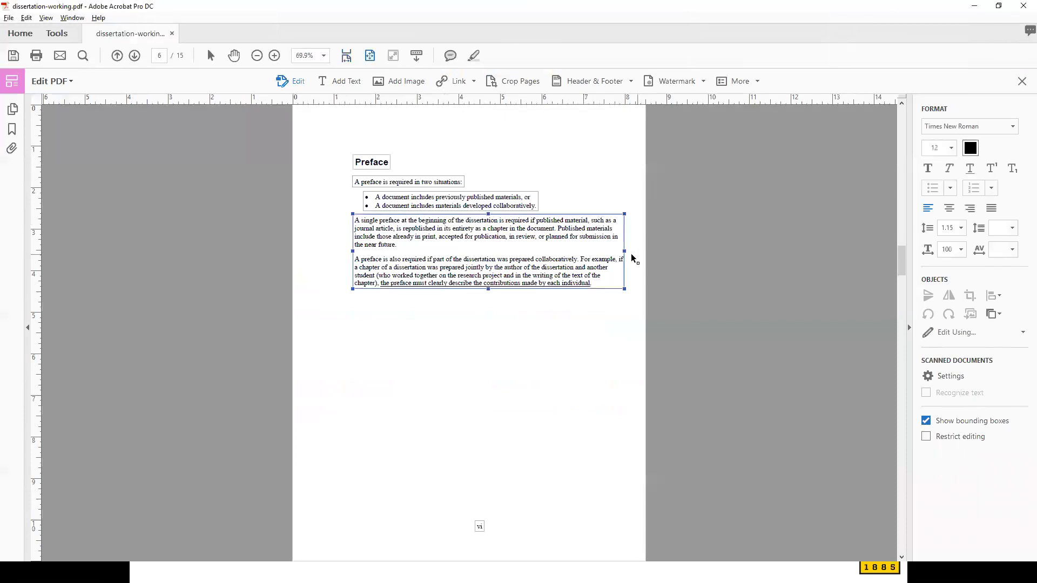
{"action": "left_click_drag", "start_coordinate": [623, 251], "coordinate": [602, 252]}
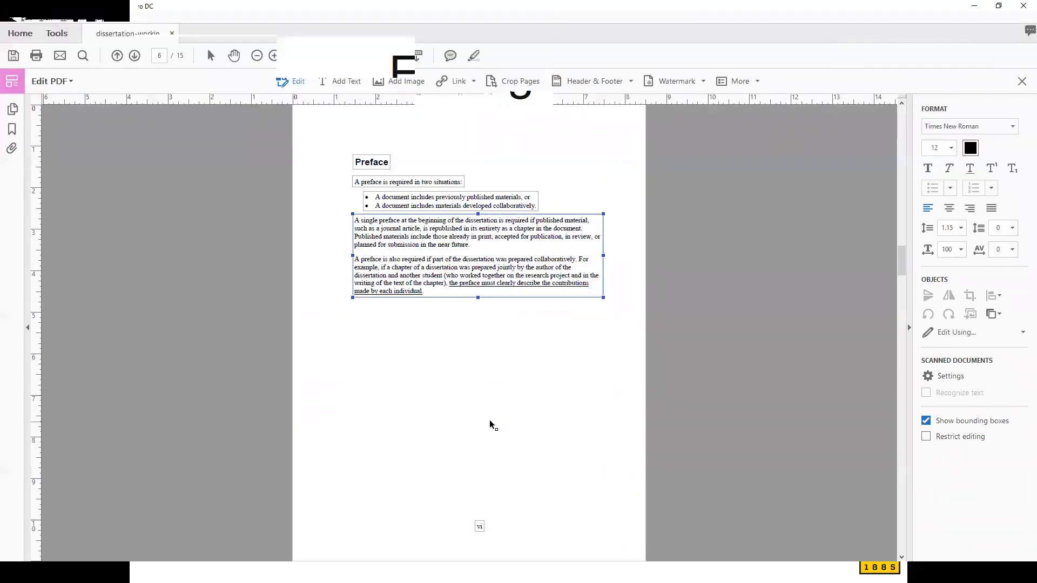
{"action": "left_click", "coordinate": [489, 421]}
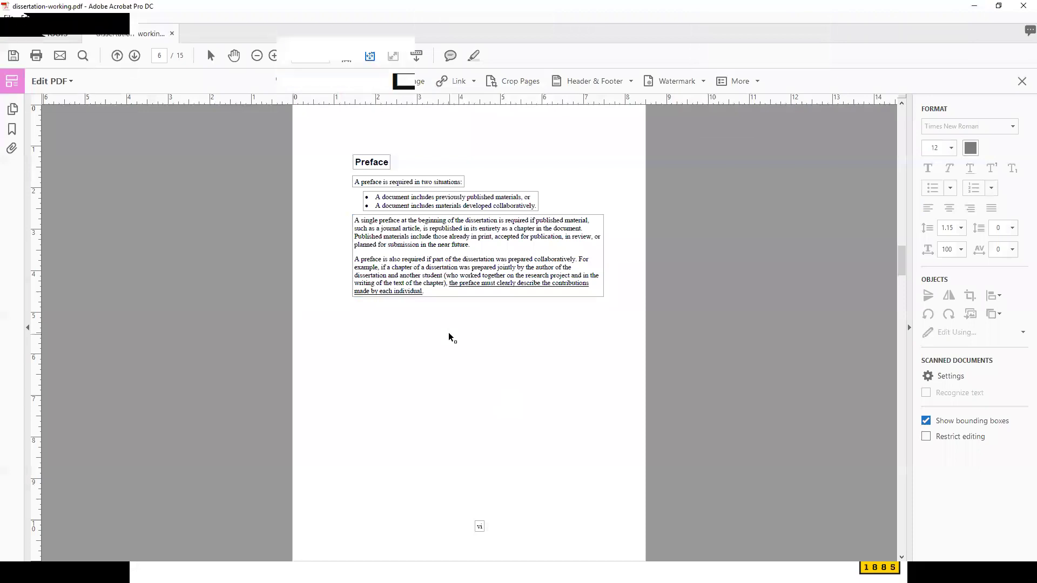
On the Abstract page, pull the text block's left edge in to about 1.5 inches on the ruler.
{"action": "scroll", "coordinate": [448, 332], "scroll_direction": "down", "scroll_amount": 1}
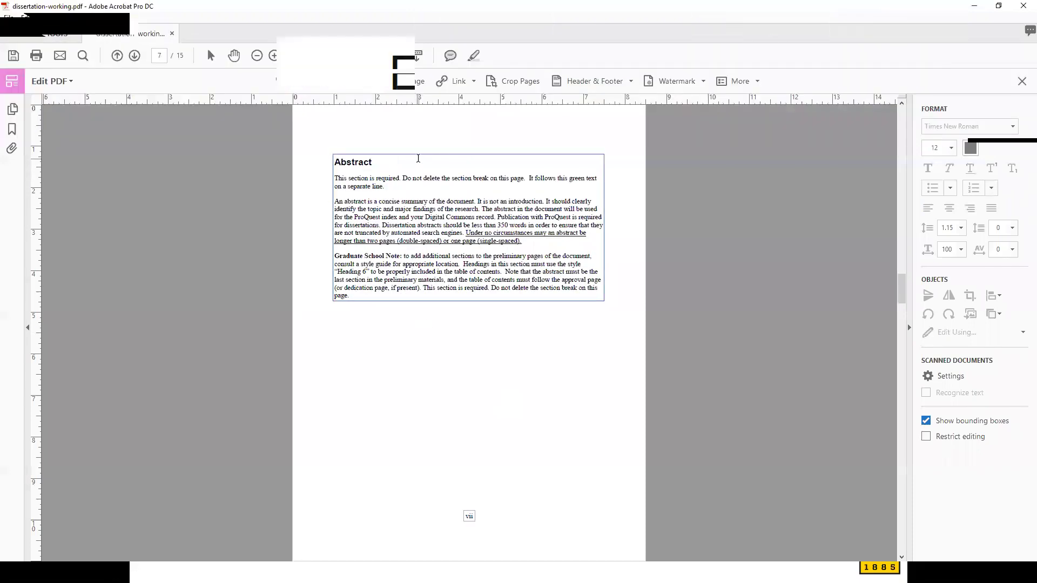
{"action": "left_click", "coordinate": [601, 155]}
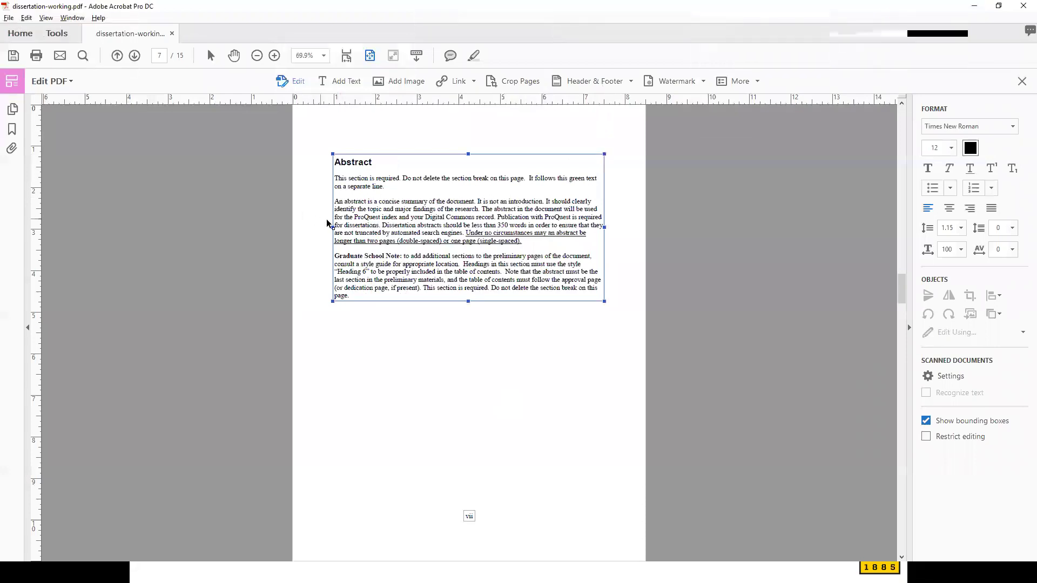
{"action": "left_click_drag", "start_coordinate": [333, 227], "coordinate": [355, 222]}
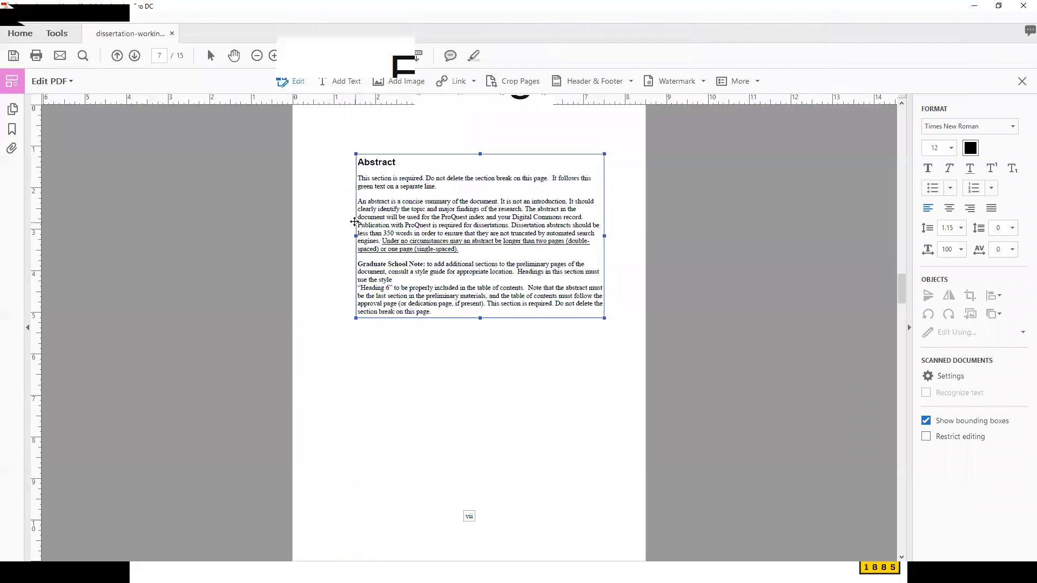
{"action": "left_click", "coordinate": [525, 407]}
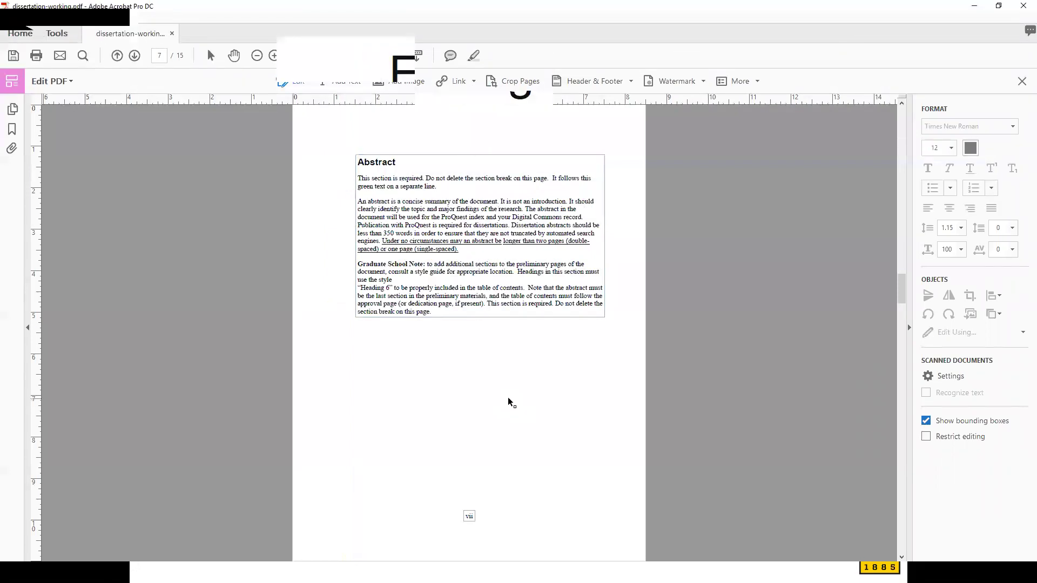
On the Main body page, select the whole of Table 1.1 and shift it right, inside the left margin.
{"action": "scroll", "coordinate": [508, 401], "scroll_direction": "down", "scroll_amount": 1}
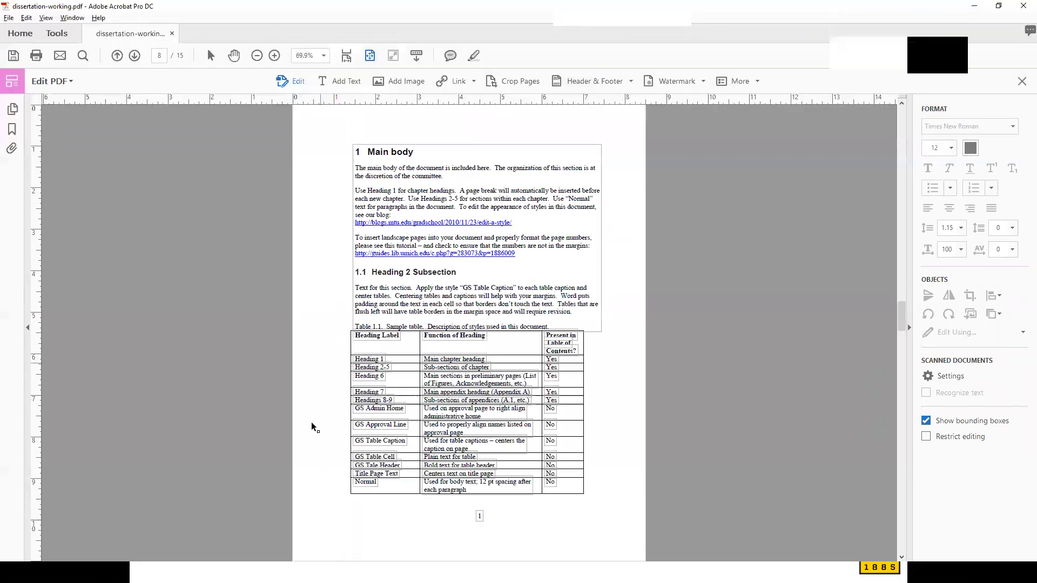
{"action": "left_click_drag", "start_coordinate": [340, 509], "coordinate": [591, 378]}
{"action": "left_click_drag", "start_coordinate": [603, 337], "coordinate": [604, 329]}
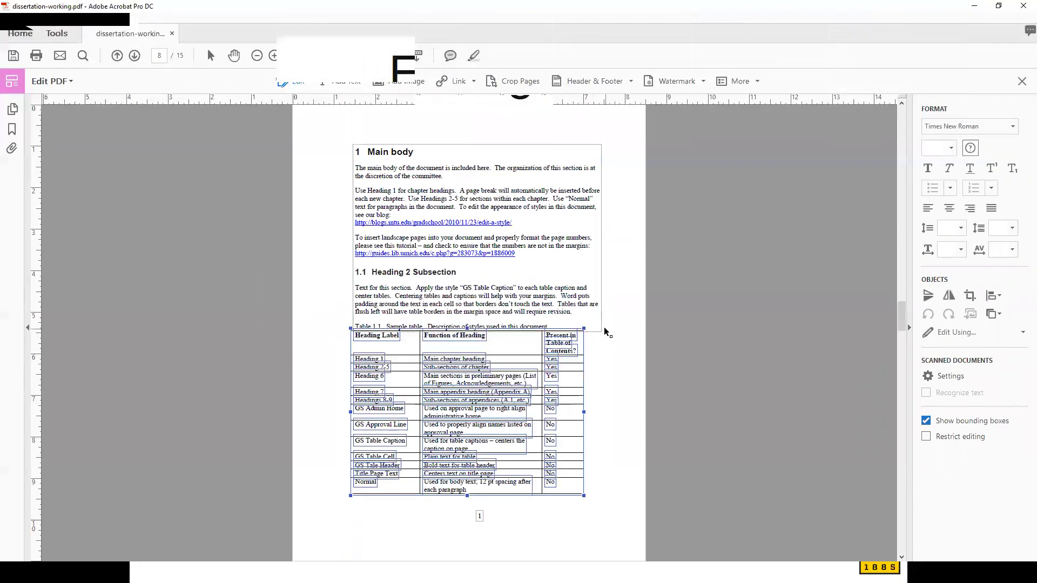
{"action": "key", "text": "shift+Right"}
{"action": "left_click", "coordinate": [622, 363]}
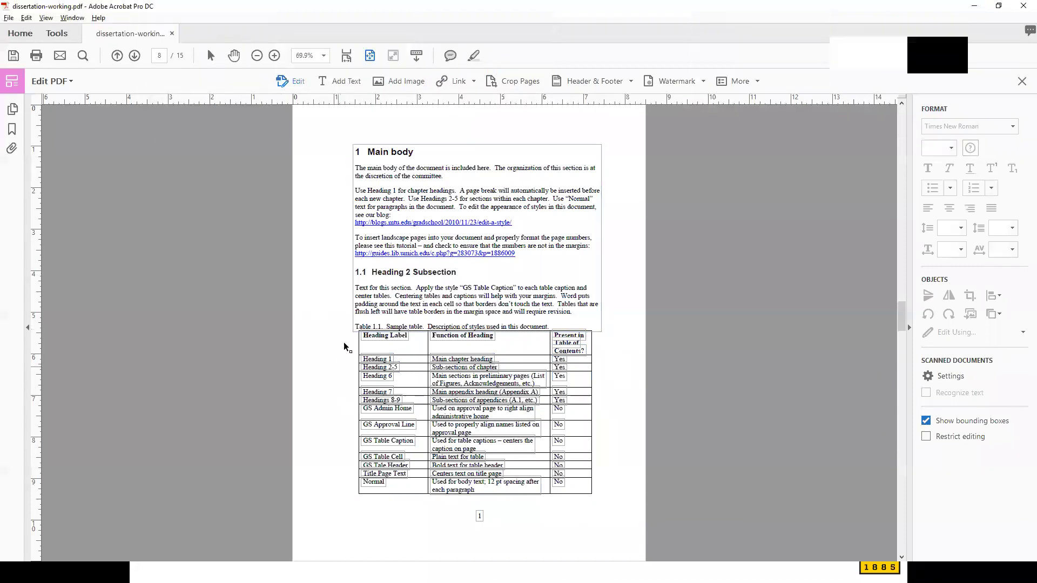
Switch to the dissertation in Word and center Table 1.1 under the Heading 2 Subsection between the page margins.
{"action": "key", "text": "alt+Tab"}
{"action": "key", "text": "alt+Tab"}
{"action": "scroll", "coordinate": [339, 392], "scroll_direction": "down", "scroll_amount": 20}
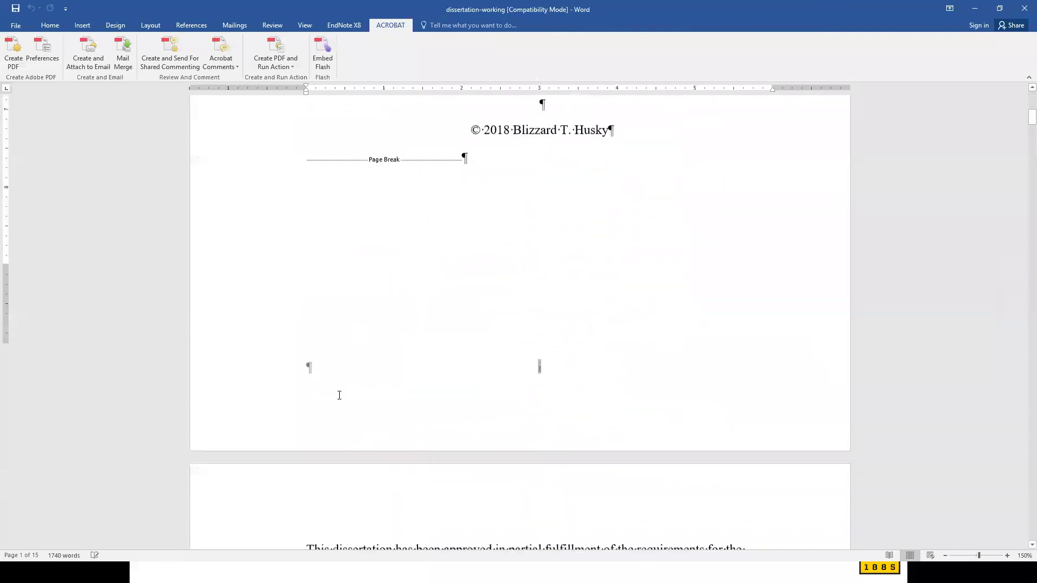
{"action": "scroll", "coordinate": [339, 395], "scroll_direction": "down", "scroll_amount": 12}
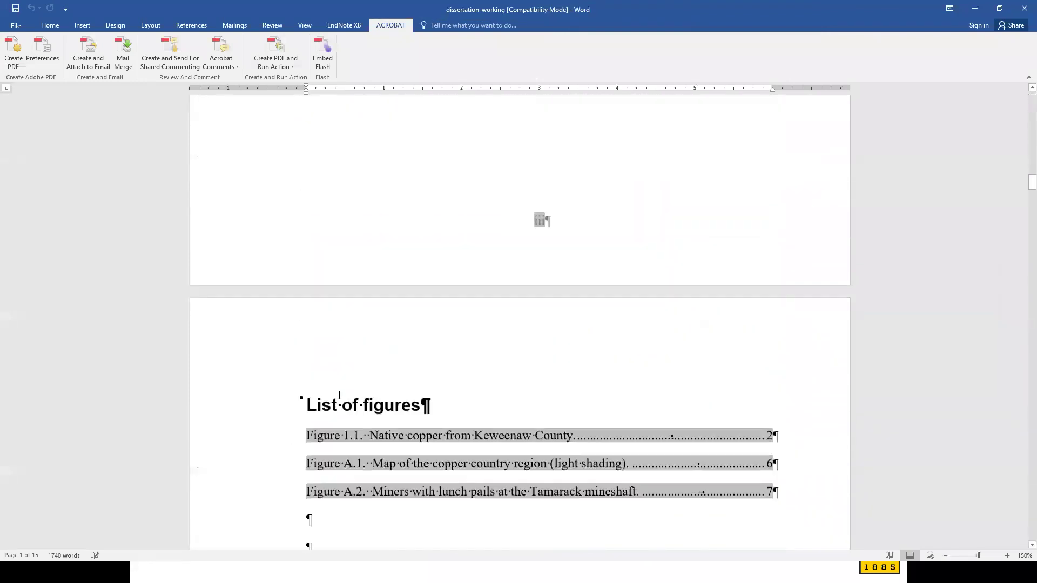
{"action": "scroll", "coordinate": [362, 407], "scroll_direction": "down", "scroll_amount": 5}
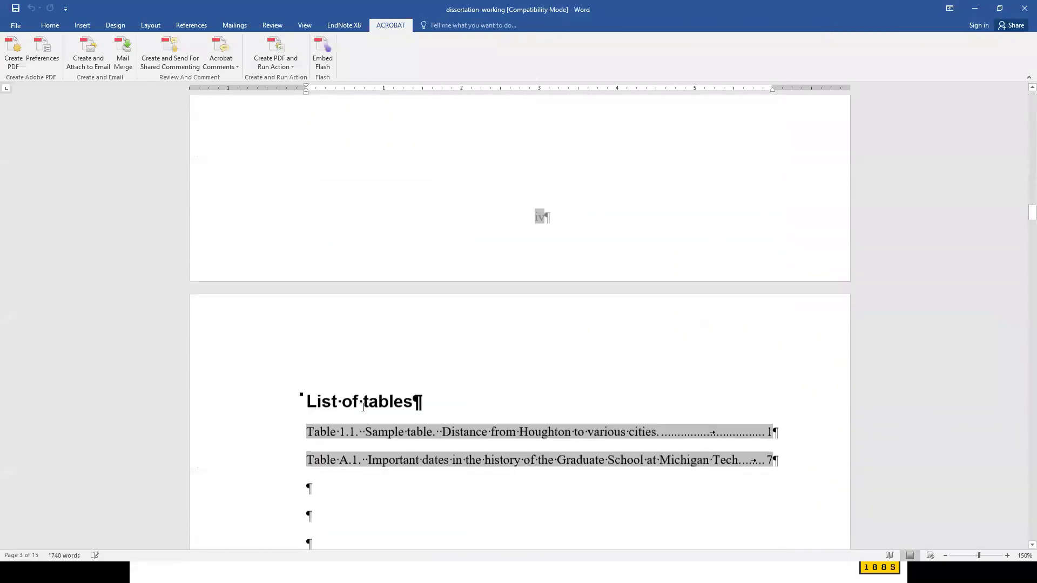
{"action": "left_click", "coordinate": [362, 333], "text": "ctrl"}
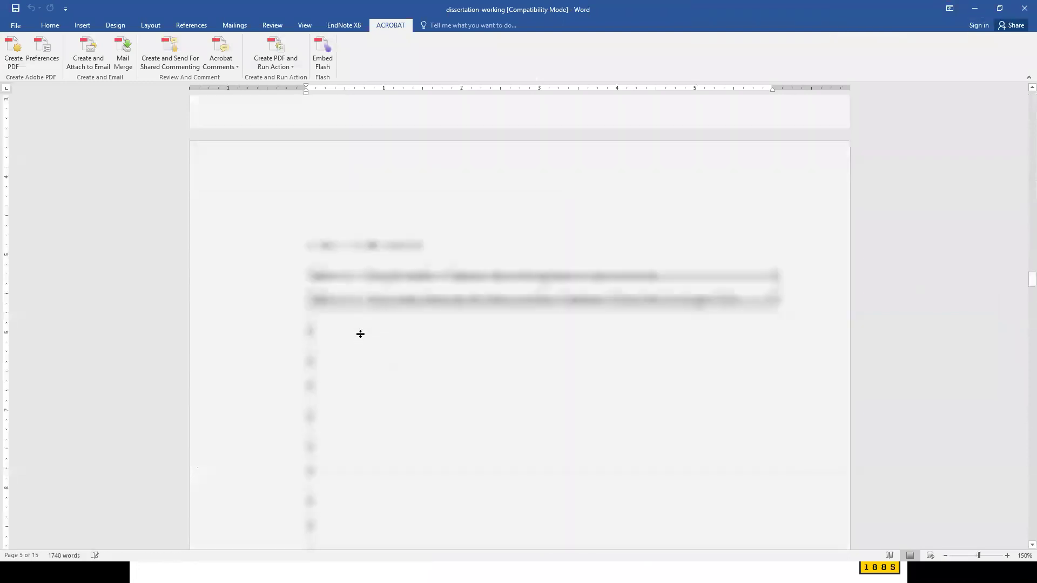
{"action": "left_click", "coordinate": [307, 219]}
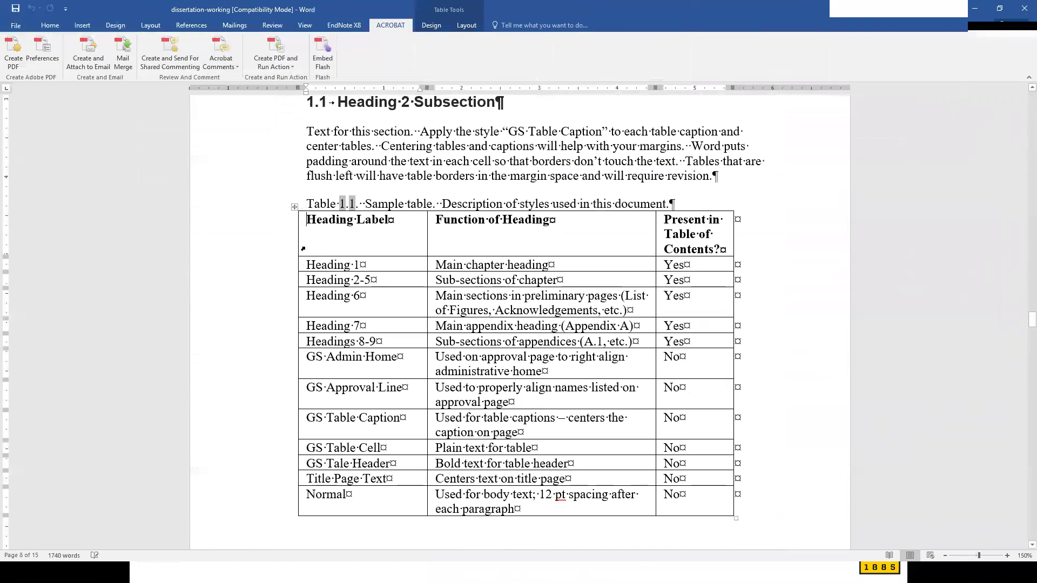
{"action": "mouse_move", "coordinate": [290, 260]}
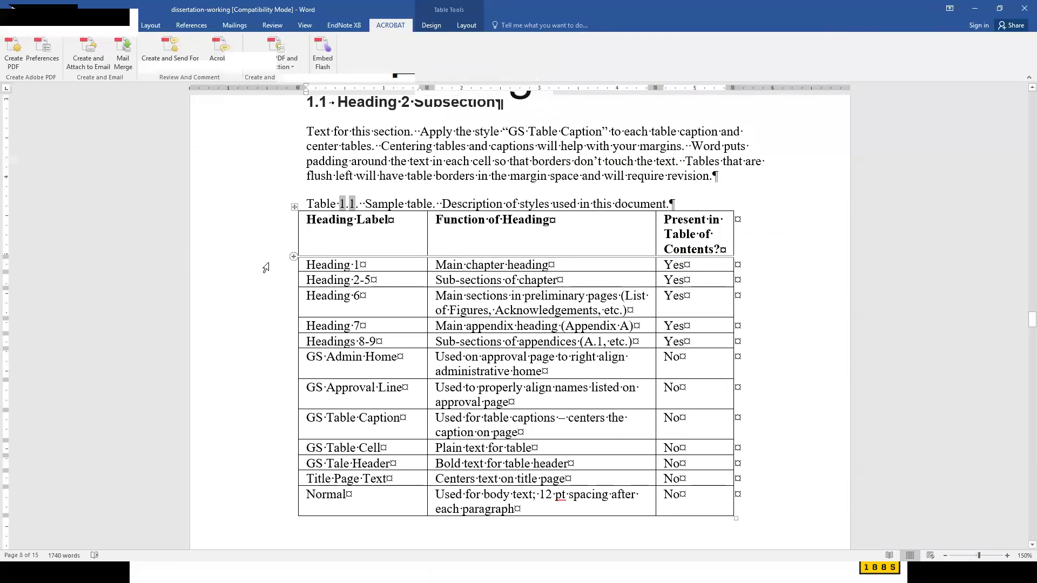
{"action": "left_click_drag", "start_coordinate": [287, 237], "coordinate": [275, 518]}
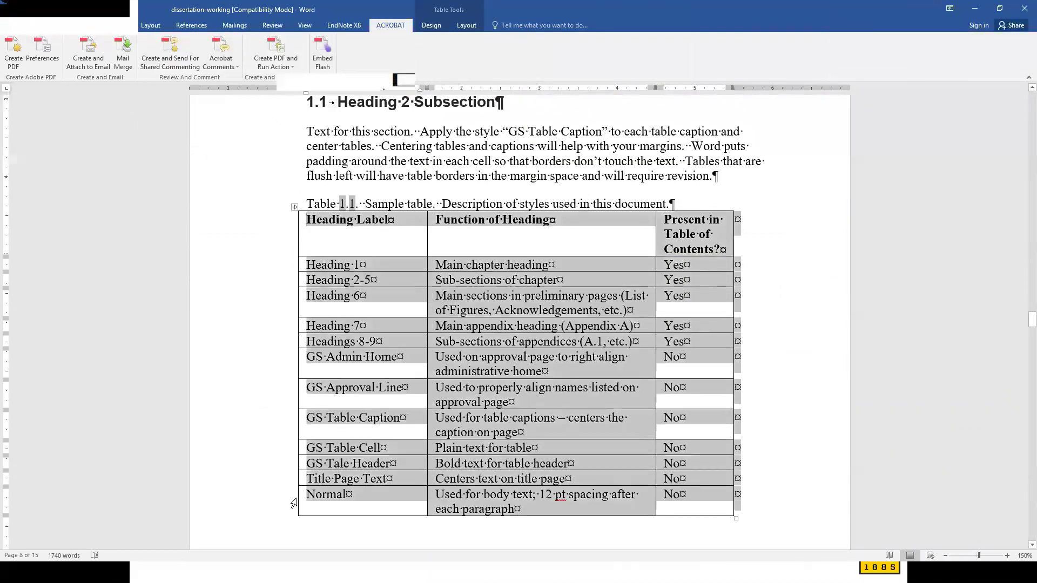
{"action": "left_click", "coordinate": [49, 25]}
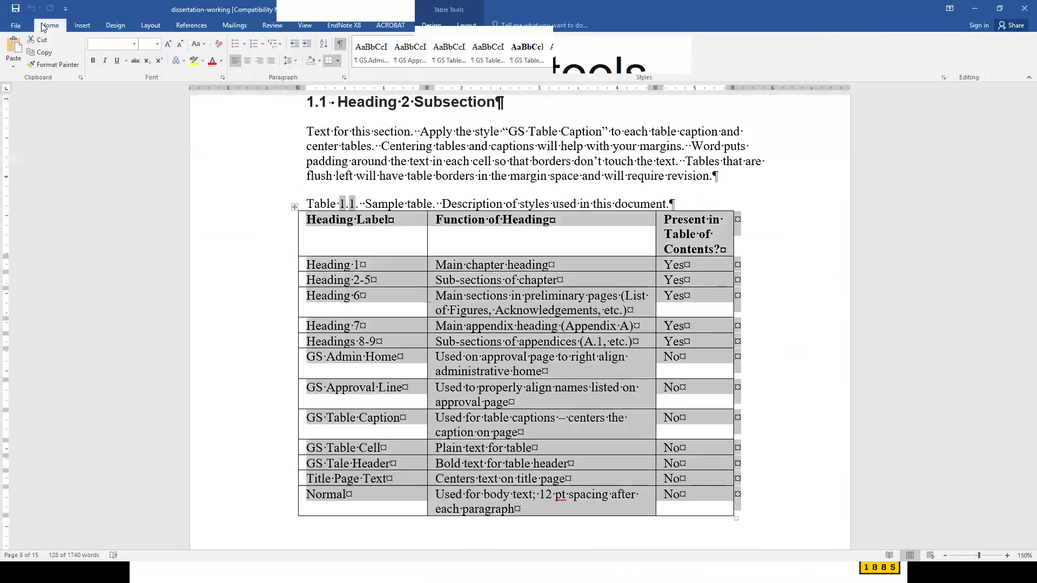
{"action": "left_click", "coordinate": [248, 61]}
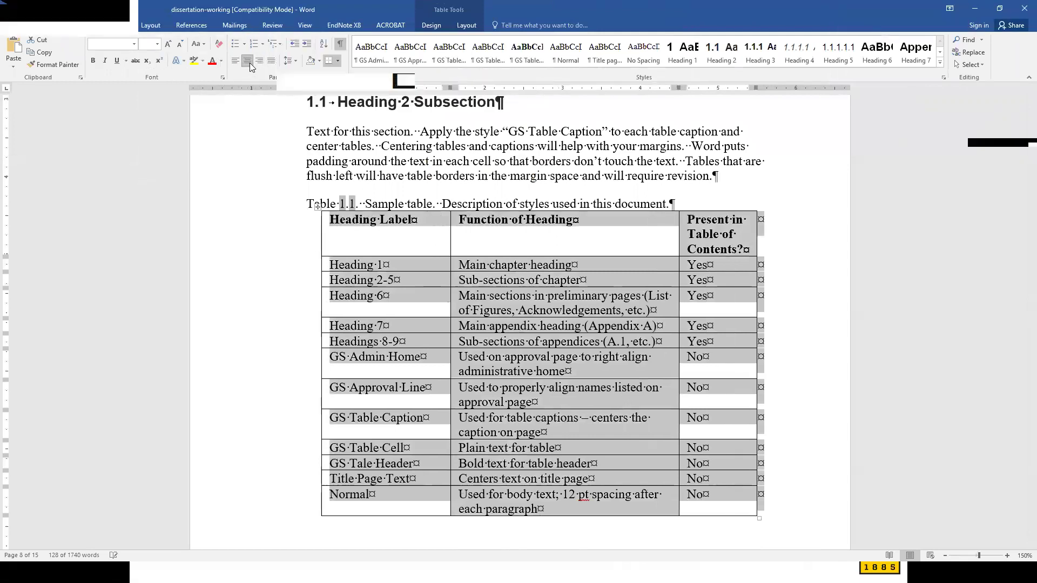
{"action": "left_click", "coordinate": [774, 221]}
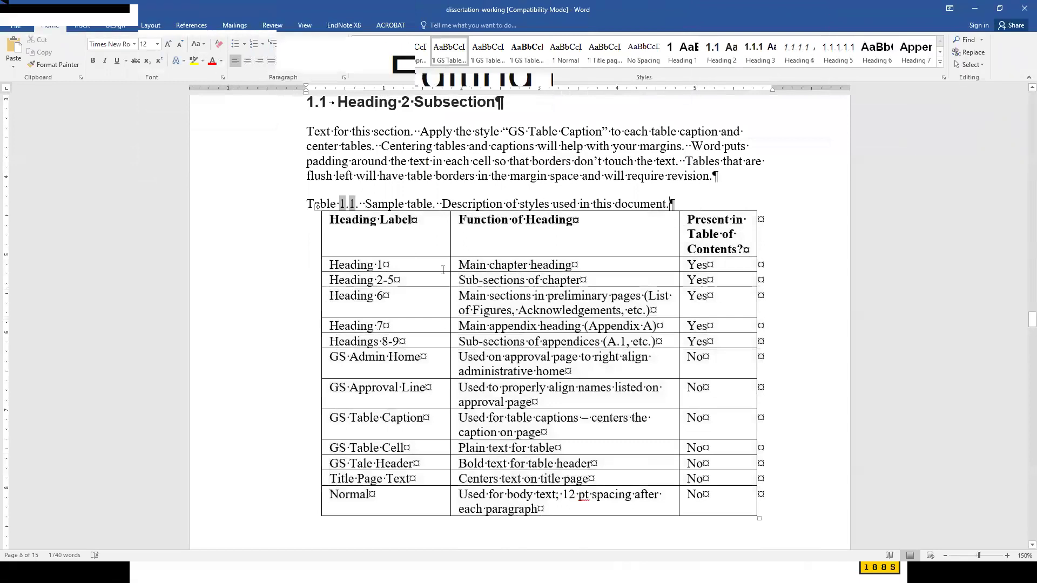
Return to the PDF in Acrobat and examine the layout and margins of the remaining pages through Appendix B.
{"action": "key", "text": "alt+Tab"}
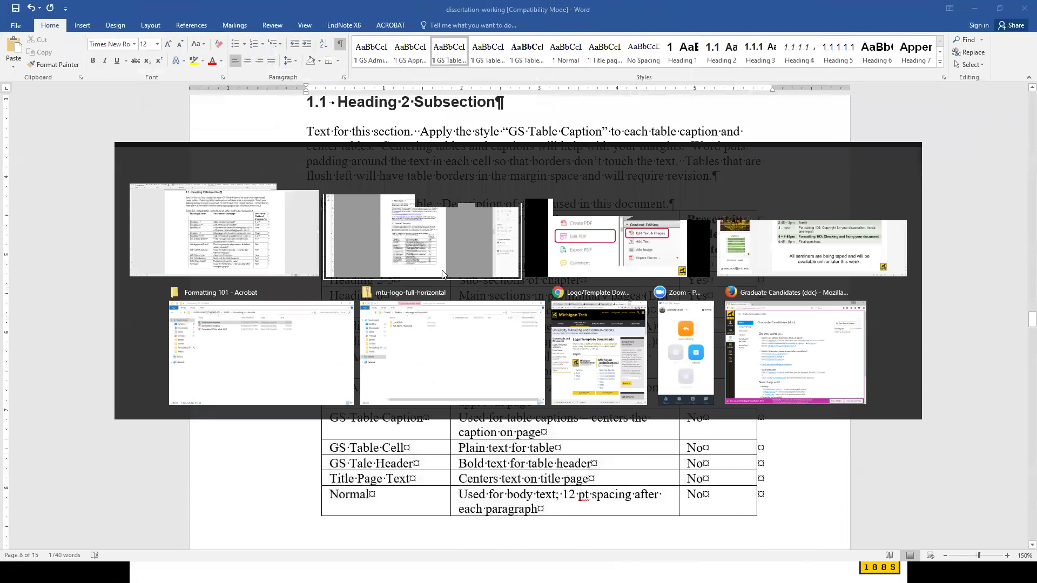
{"action": "left_click", "coordinate": [441, 273]}
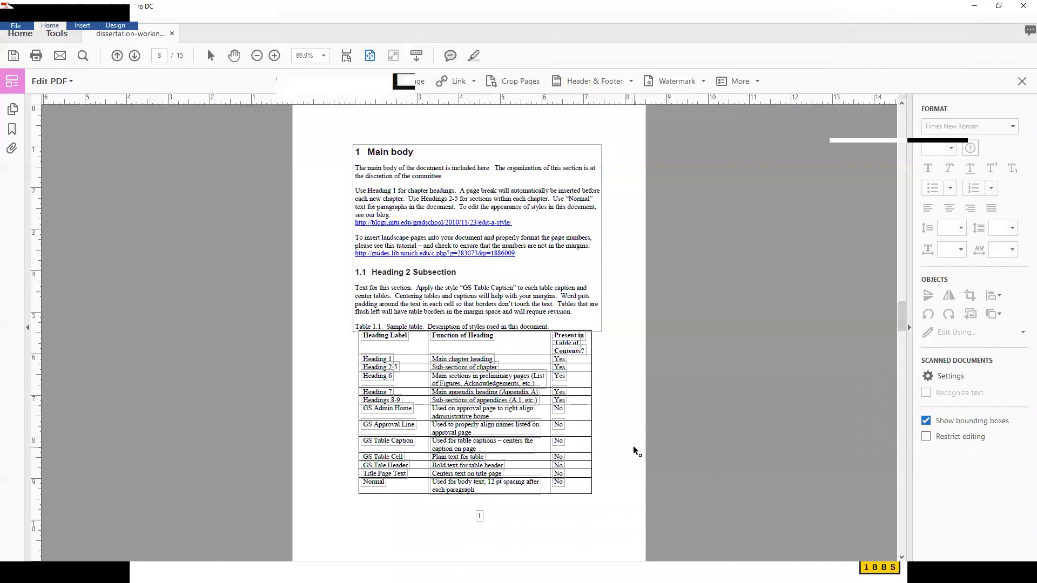
{"action": "scroll", "coordinate": [633, 451], "scroll_direction": "down", "scroll_amount": 2}
{"action": "scroll", "coordinate": [634, 446], "scroll_direction": "down", "scroll_amount": 6}
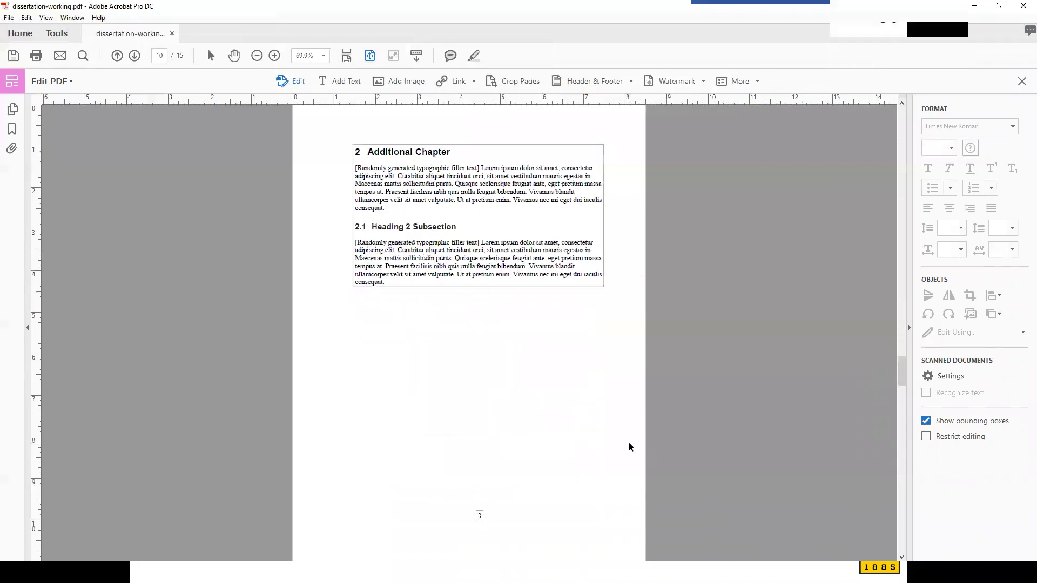
{"action": "scroll", "coordinate": [624, 441], "scroll_direction": "down", "scroll_amount": 2}
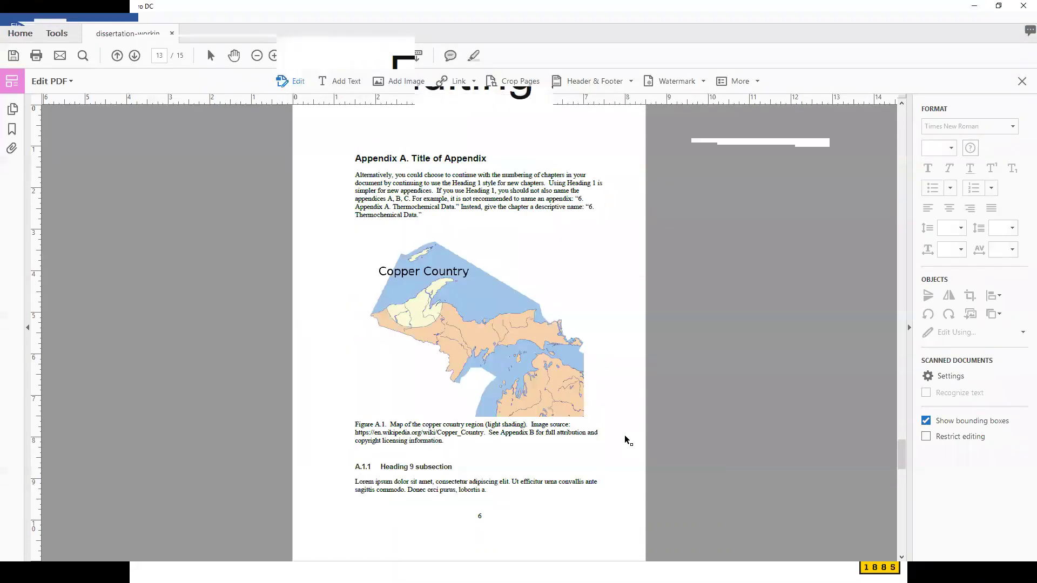
{"action": "scroll", "coordinate": [603, 355], "scroll_direction": "down", "scroll_amount": 2}
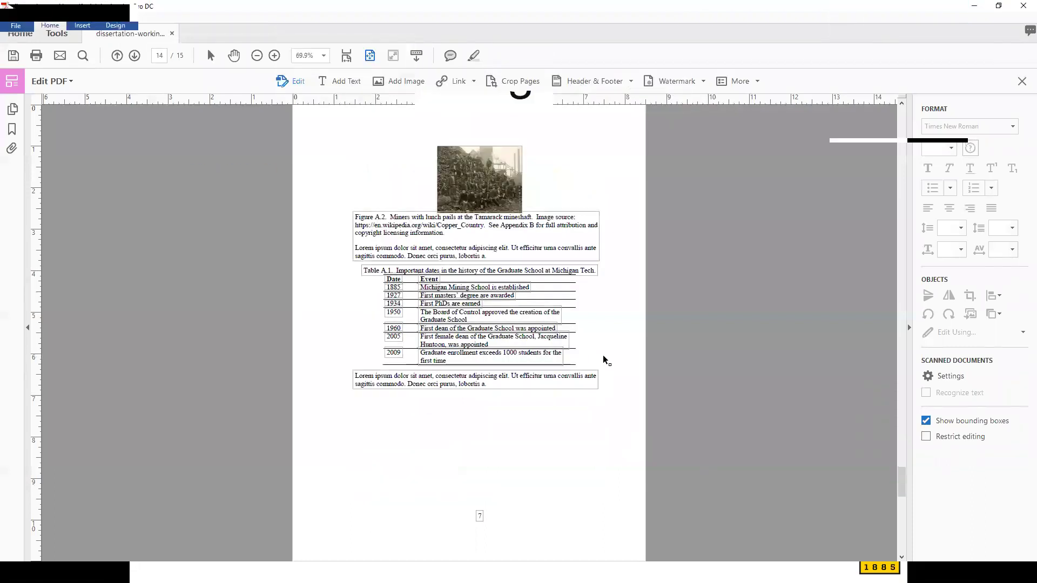
{"action": "scroll", "coordinate": [603, 356], "scroll_direction": "down", "scroll_amount": 2}
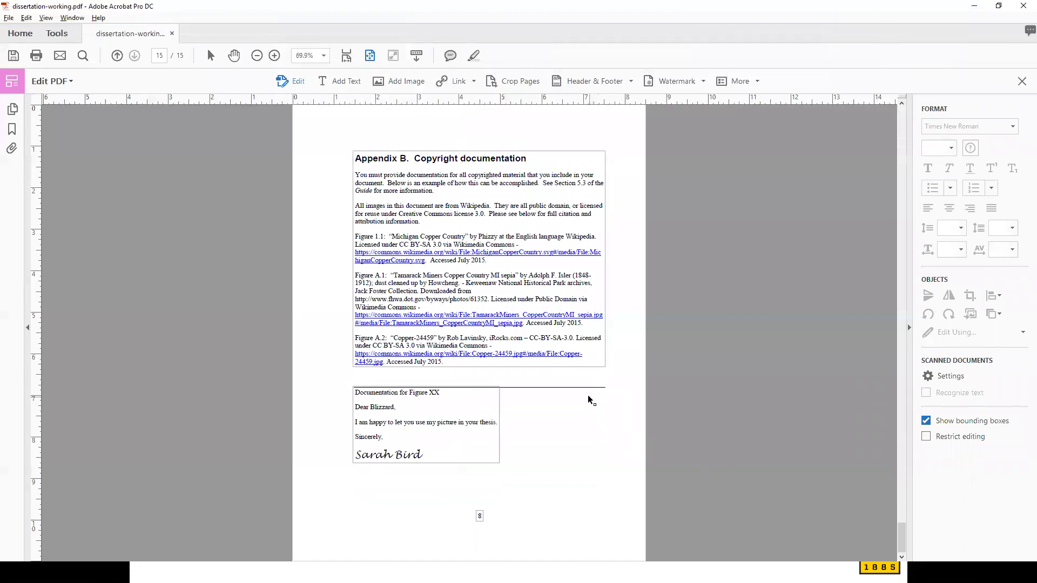
{"action": "key", "text": "alt+Tab"}
{"action": "key", "text": "alt+Tab"}
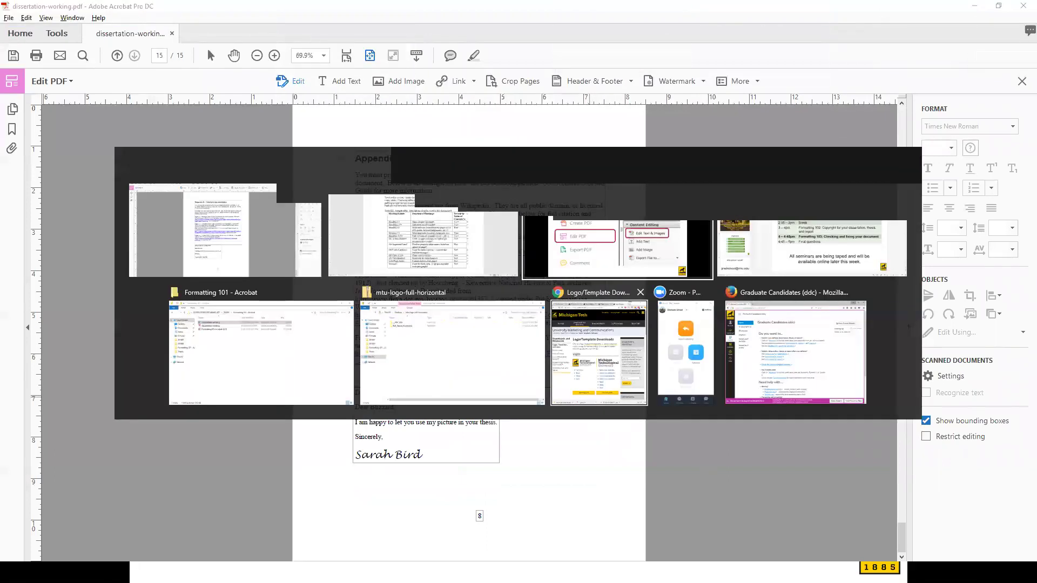
{"action": "key", "text": "Right"}
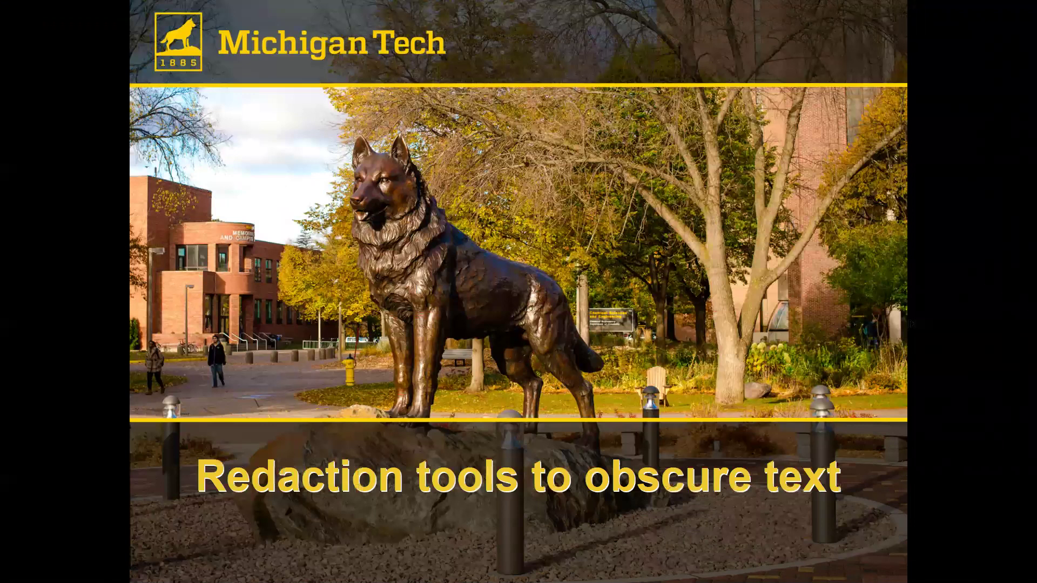
{"action": "key", "text": "alt+Tab"}
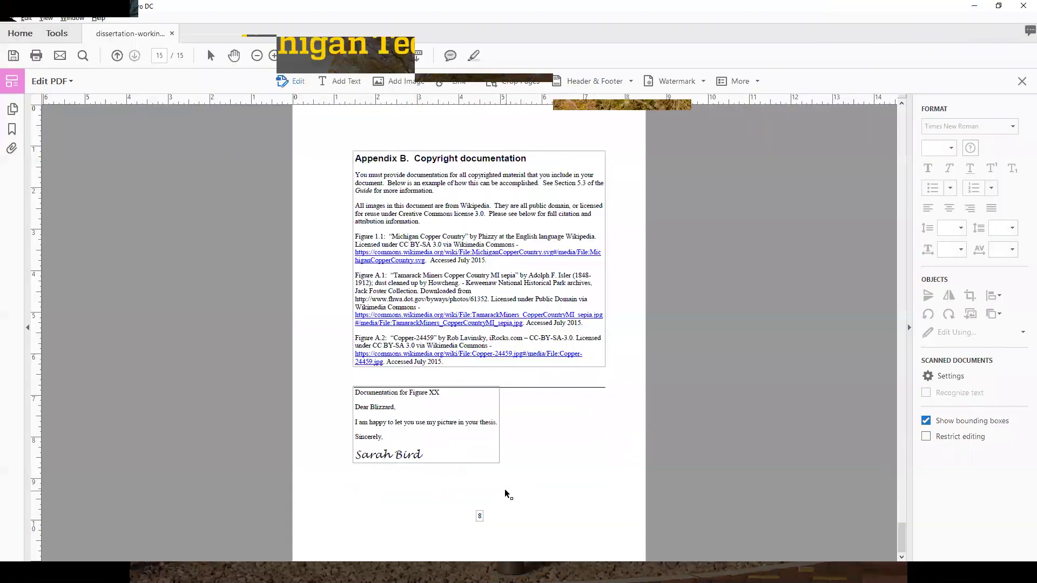
From the Table of Contents page, try to add a header or footer with the Edit PDF tools.
{"action": "key", "text": "Home"}
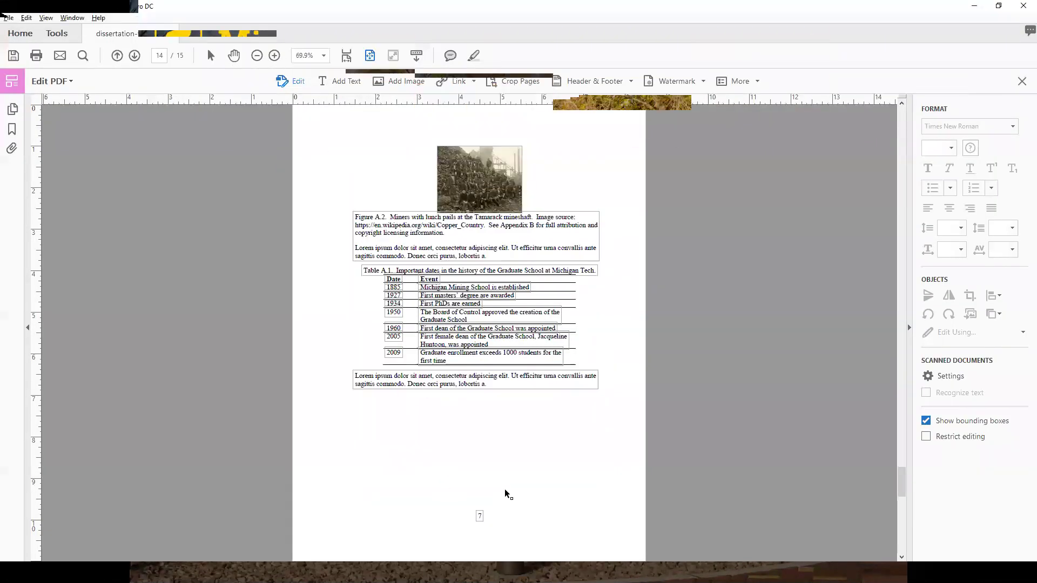
{"action": "key", "text": "Page_Down"}
{"action": "key", "text": "Page_Down"}
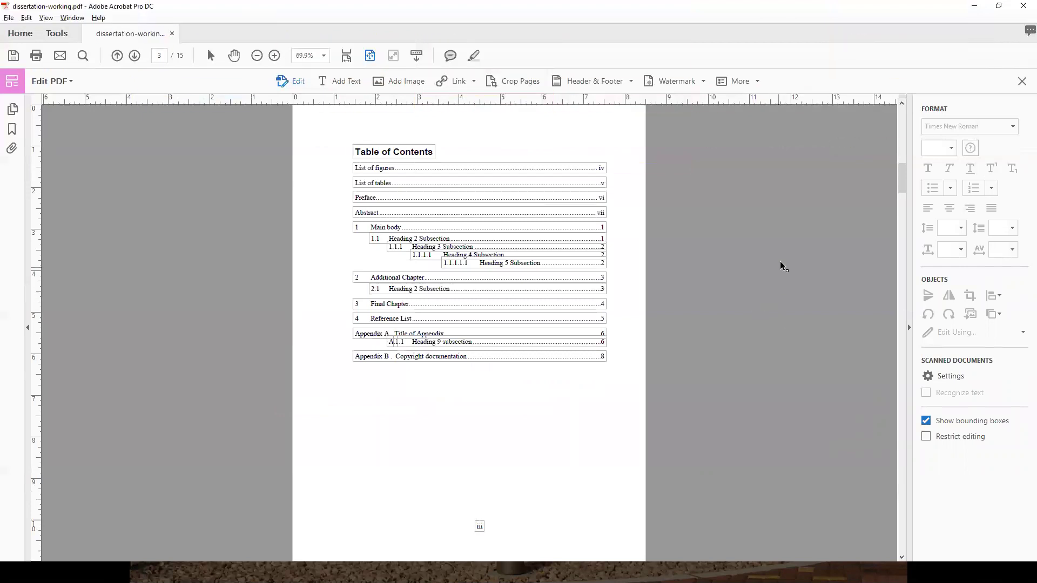
{"action": "left_click", "coordinate": [1022, 82]}
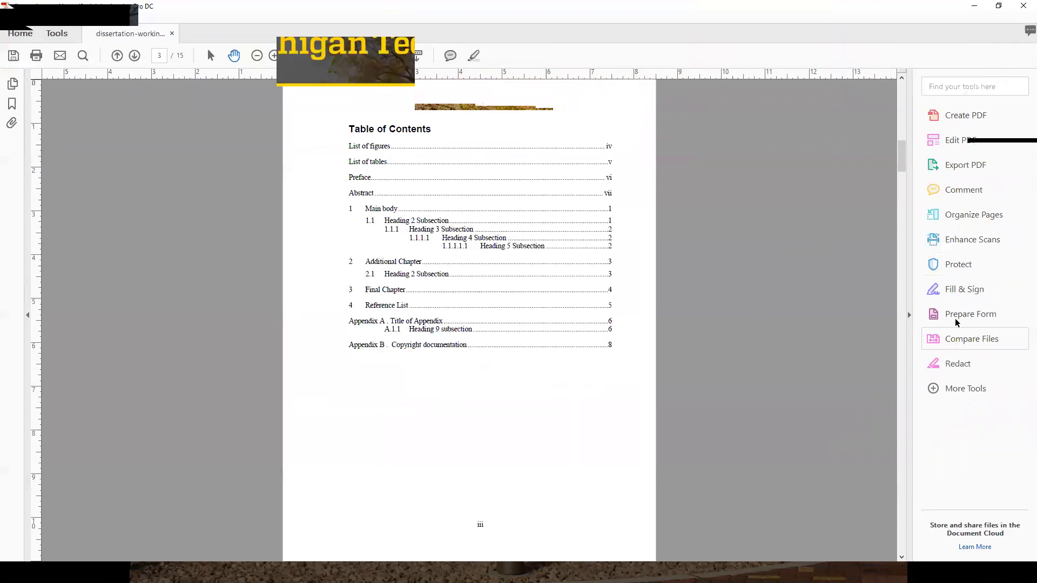
{"action": "left_click", "coordinate": [972, 145]}
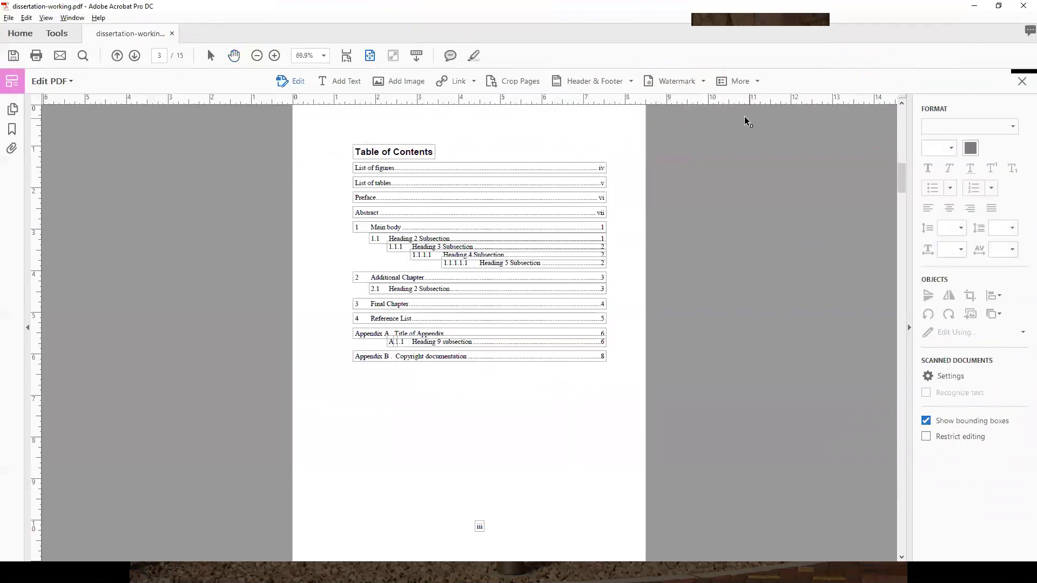
{"action": "left_click", "coordinate": [631, 81]}
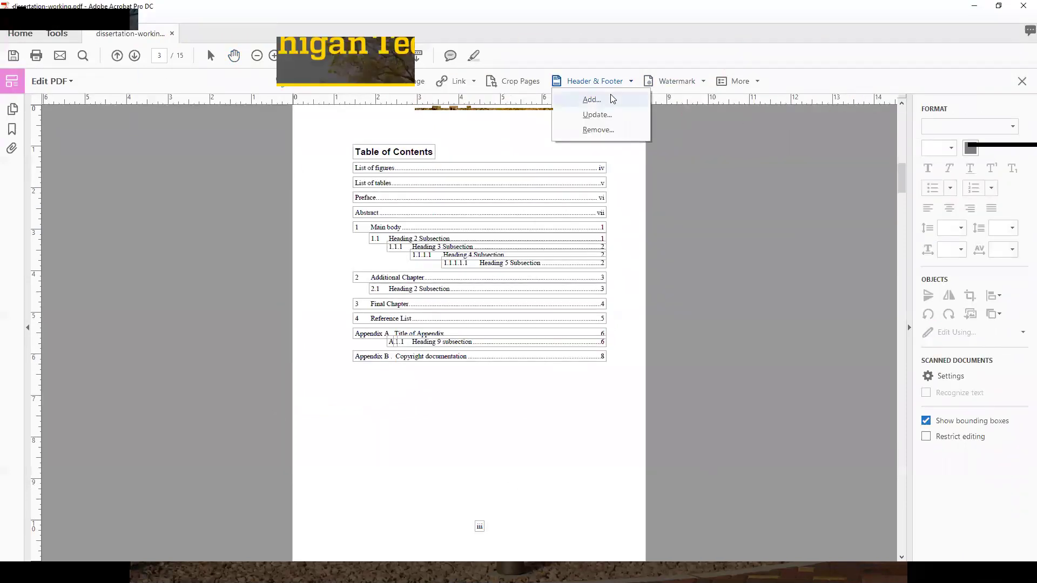
{"action": "left_click", "coordinate": [611, 97]}
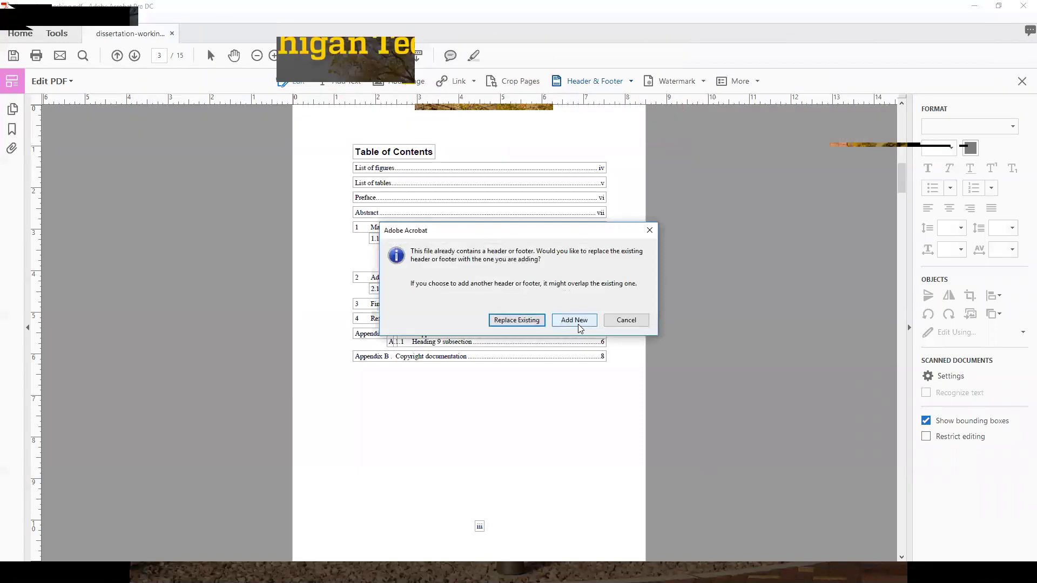
{"action": "left_click", "coordinate": [637, 320]}
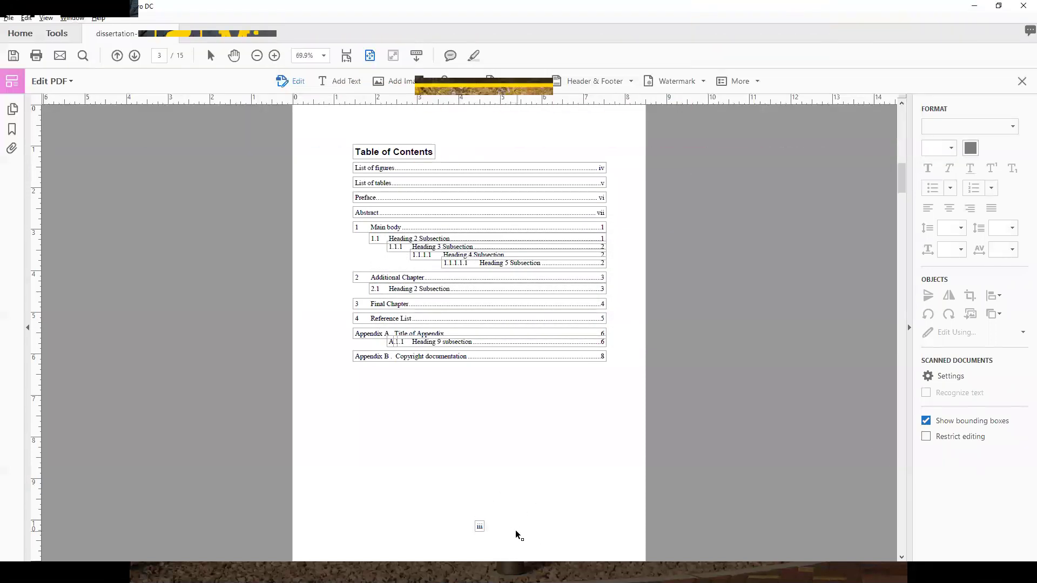
Show the page grid and raise page number iii on the Table of Contents page just above the 10-inch gridline.
{"action": "key", "text": "ctrl+u"}
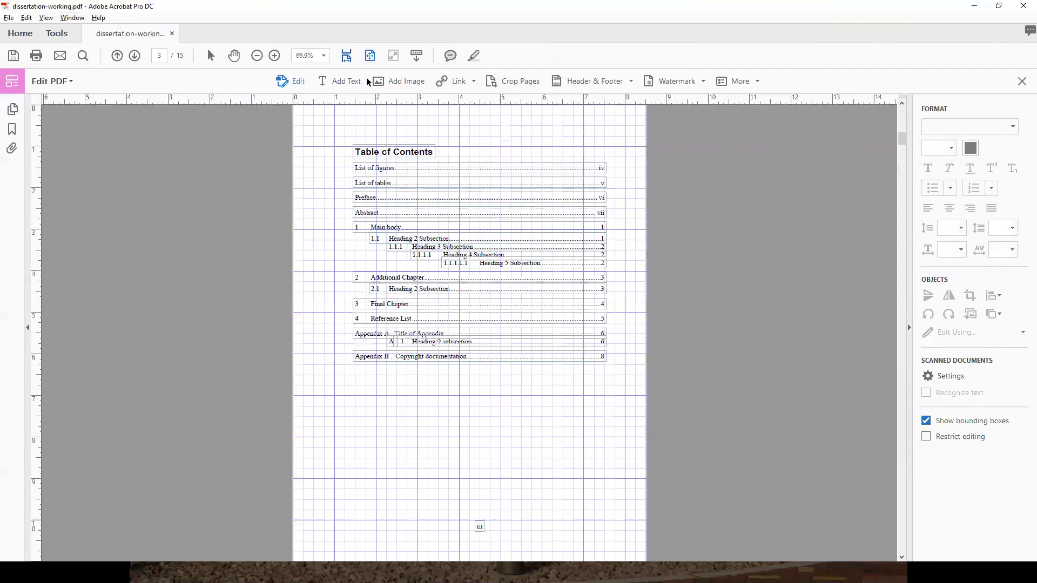
{"action": "scroll", "coordinate": [799, 388], "scroll_direction": "up", "scroll_amount": 5}
{"action": "scroll", "coordinate": [799, 387], "scroll_direction": "down", "scroll_amount": 5}
{"action": "scroll", "coordinate": [799, 388], "scroll_direction": "down", "scroll_amount": 3}
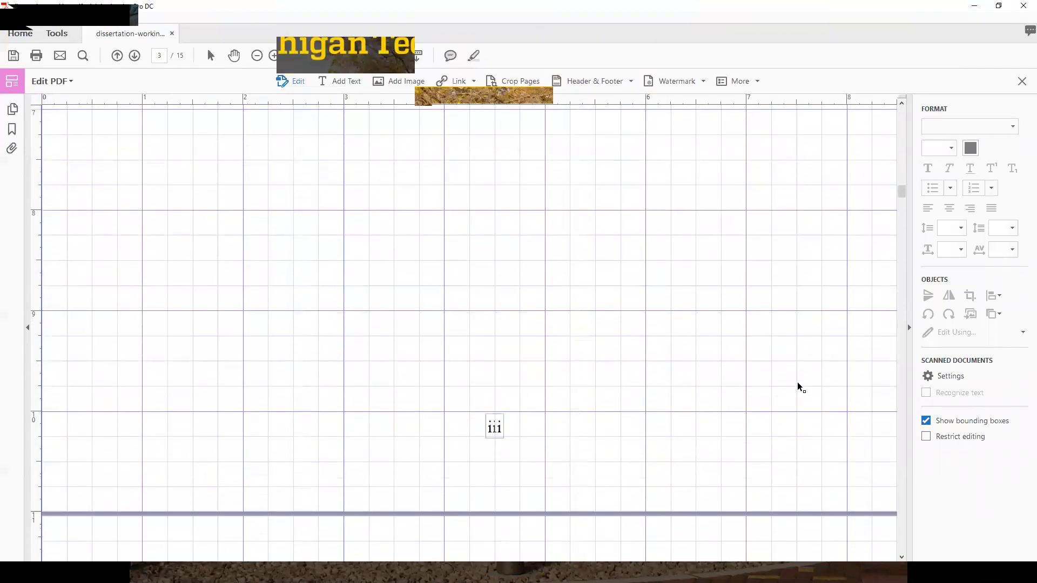
{"action": "left_click_drag", "start_coordinate": [501, 417], "coordinate": [499, 389]}
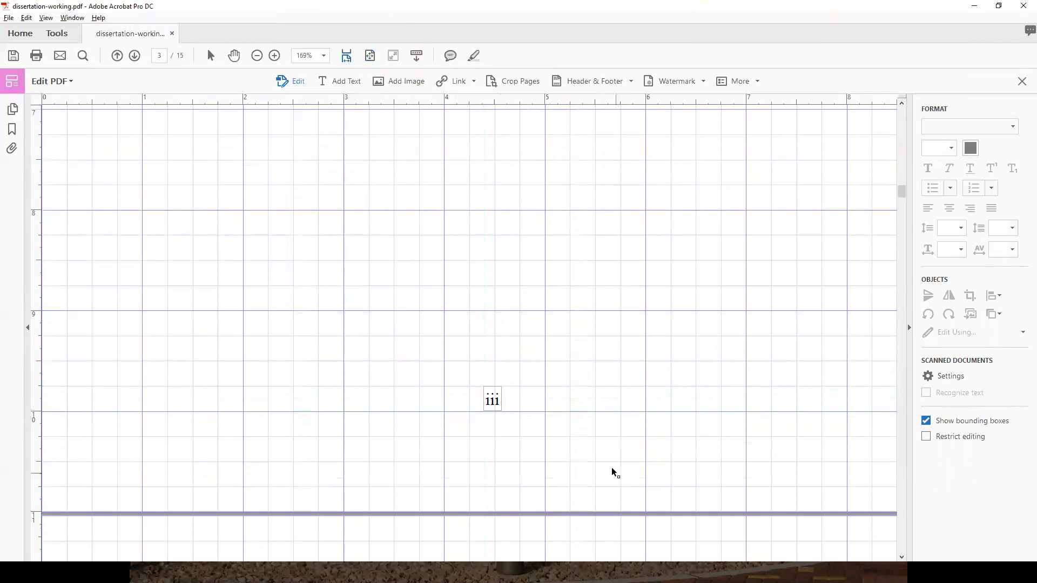
Raise page numbers iv, v and vi on the List of figures, List of tables and Preface pages to just above the 10-inch gridline.
{"action": "scroll", "coordinate": [502, 370], "scroll_direction": "down", "scroll_amount": 10}
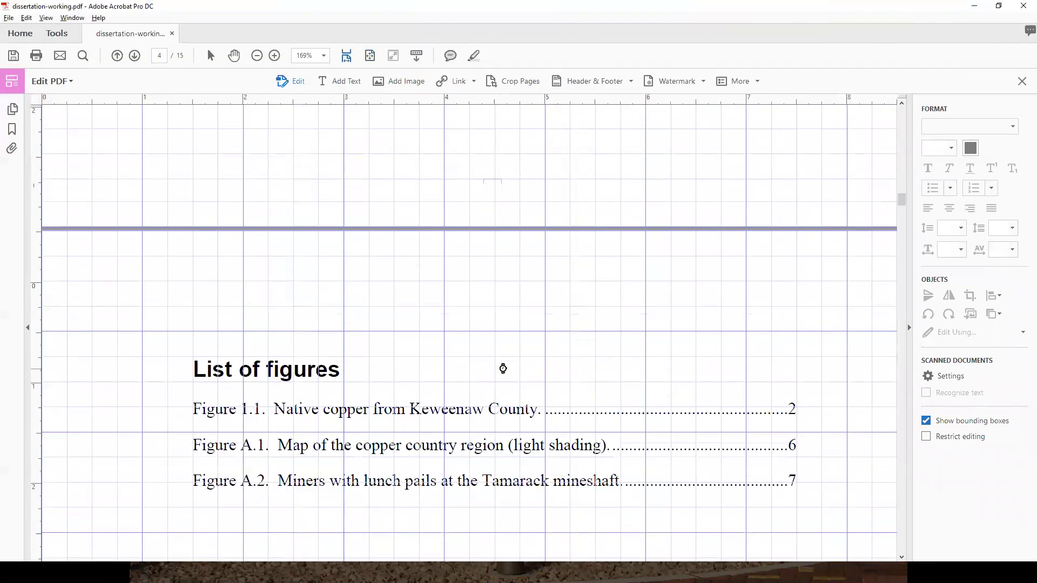
{"action": "scroll", "coordinate": [502, 370], "scroll_direction": "down", "scroll_amount": 10}
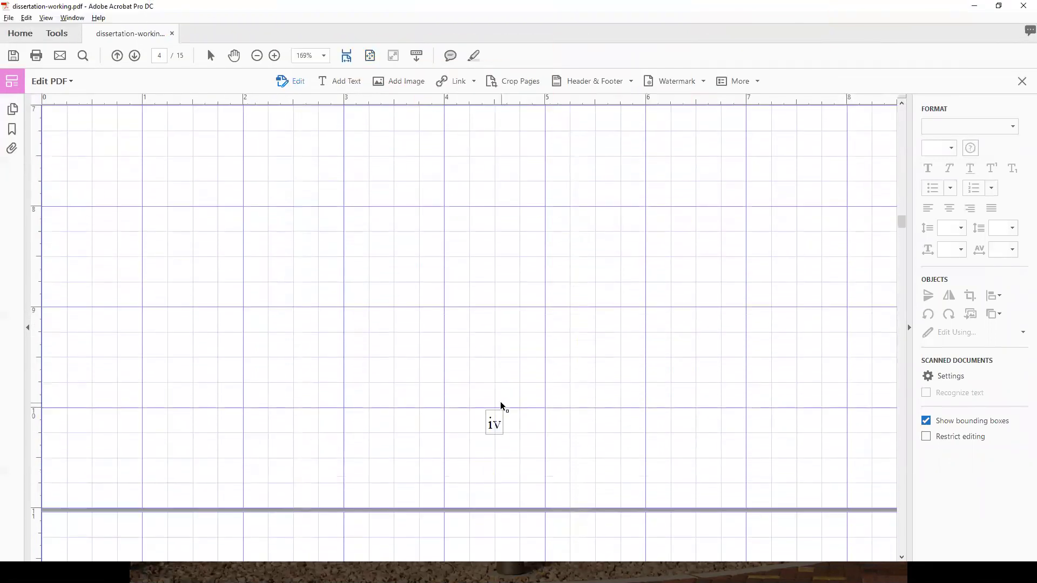
{"action": "left_click_drag", "start_coordinate": [498, 408], "coordinate": [497, 379]}
{"action": "scroll", "coordinate": [498, 379], "scroll_direction": "down", "scroll_amount": 10}
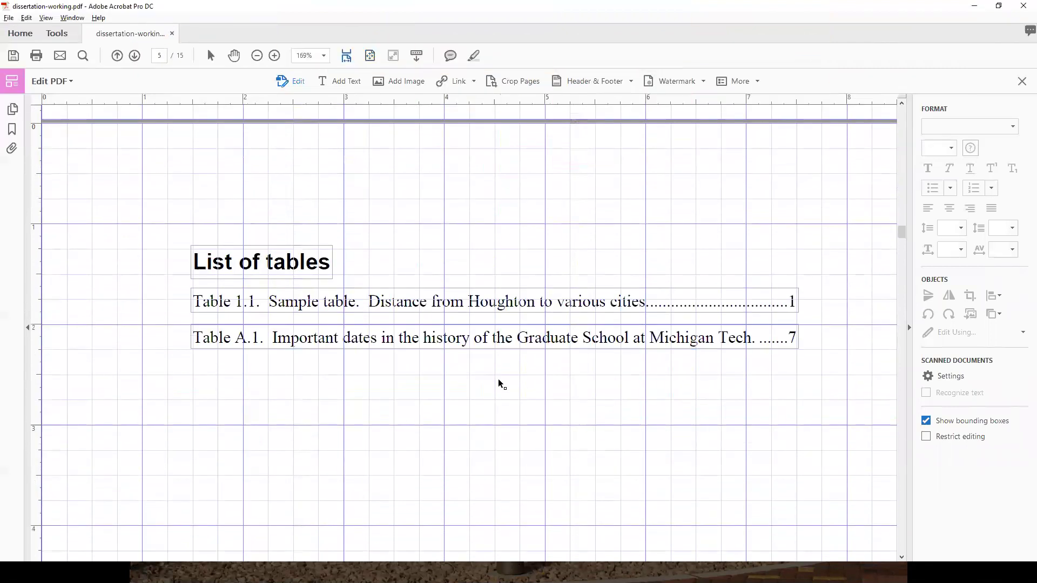
{"action": "scroll", "coordinate": [499, 383], "scroll_direction": "up", "scroll_amount": 10}
{"action": "left_click_drag", "start_coordinate": [495, 364], "coordinate": [497, 341]}
{"action": "scroll", "coordinate": [497, 340], "scroll_direction": "down", "scroll_amount": 5}
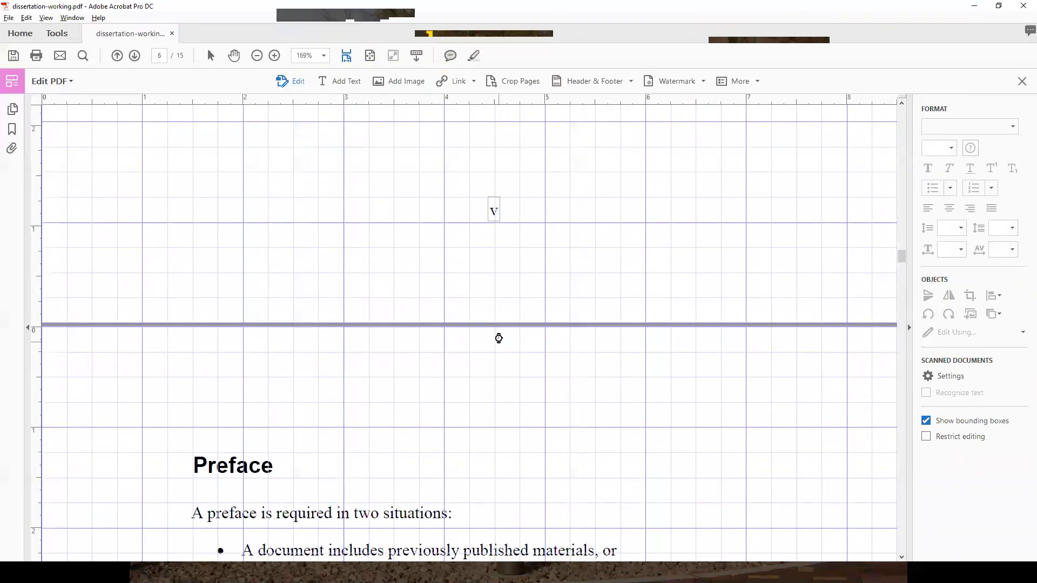
{"action": "scroll", "coordinate": [498, 342], "scroll_direction": "down", "scroll_amount": 15}
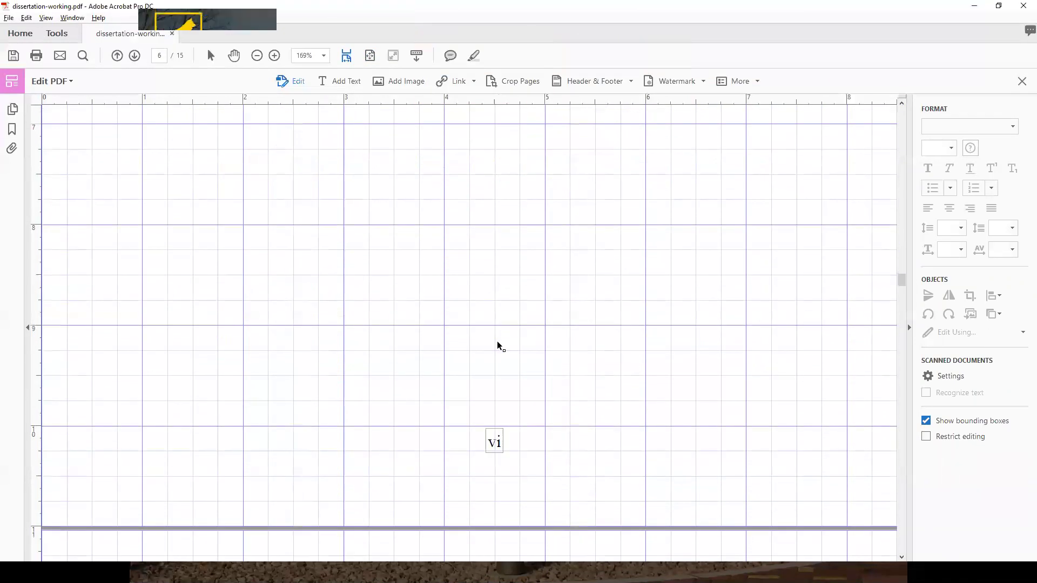
{"action": "left_click_drag", "start_coordinate": [502, 365], "coordinate": [503, 337]}
Check the page number positions on the Abstract and Main body pages against the grid.
{"action": "scroll", "coordinate": [504, 339], "scroll_direction": "down", "scroll_amount": 3}
{"action": "scroll", "coordinate": [503, 339], "scroll_direction": "down", "scroll_amount": 18}
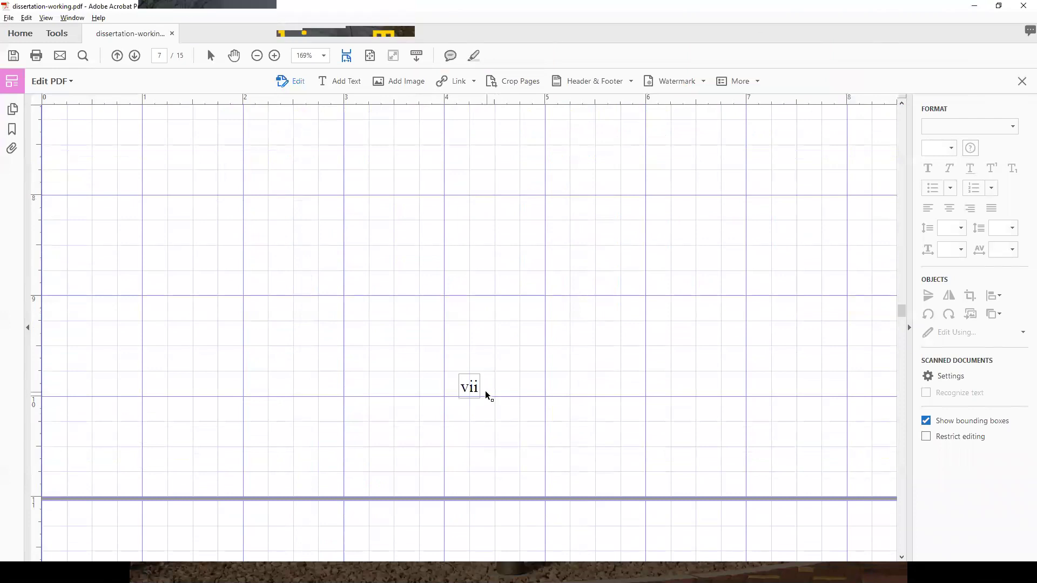
{"action": "left_click", "coordinate": [369, 57]}
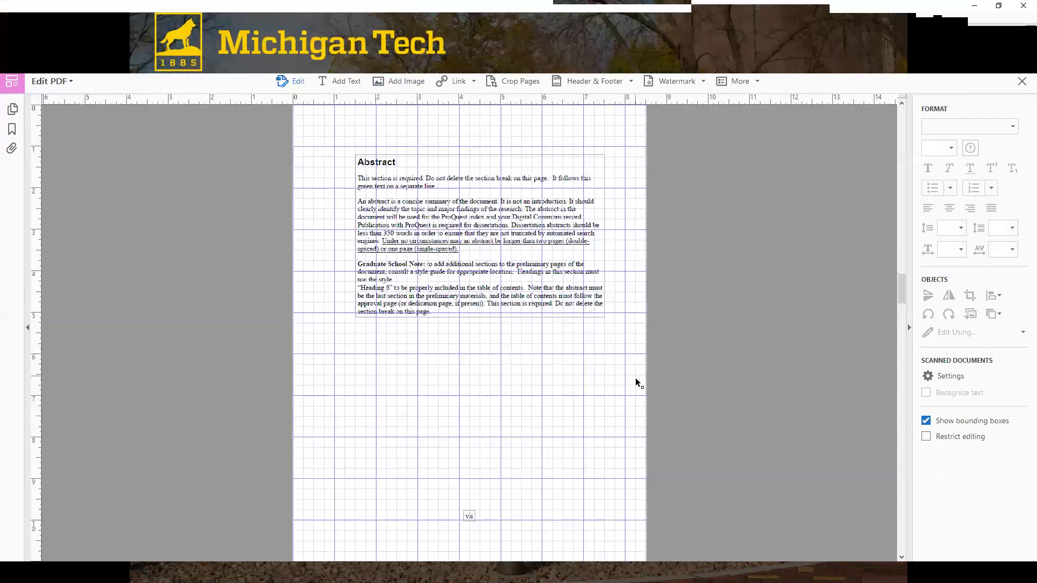
{"action": "scroll", "coordinate": [635, 377], "scroll_direction": "down", "scroll_amount": 5}
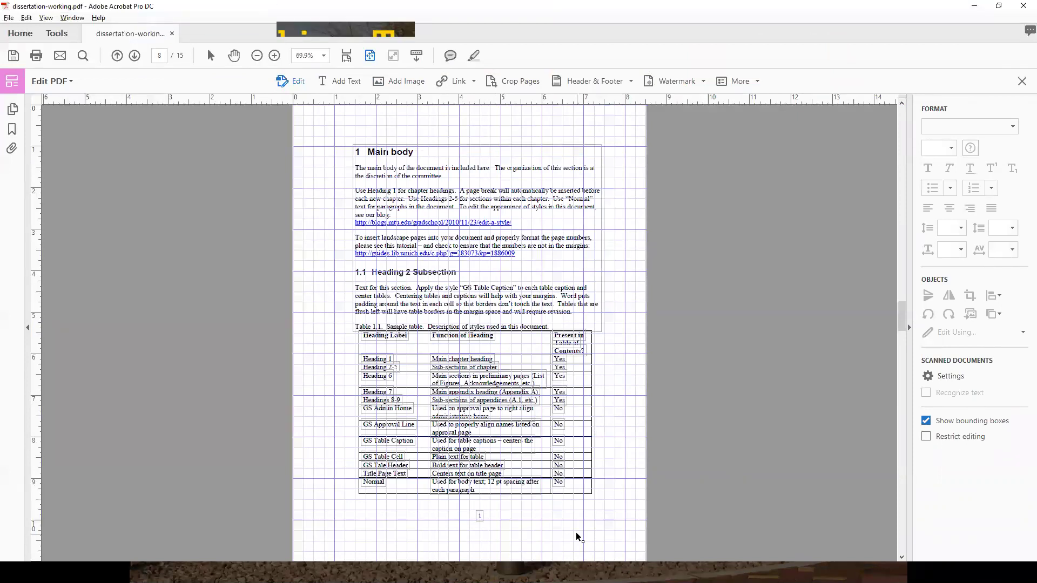
Close the Edit PDF tools and switch to the presentation slides on redaction tools.
{"action": "left_click", "coordinate": [1020, 82]}
{"action": "key", "text": "alt+Tab"}
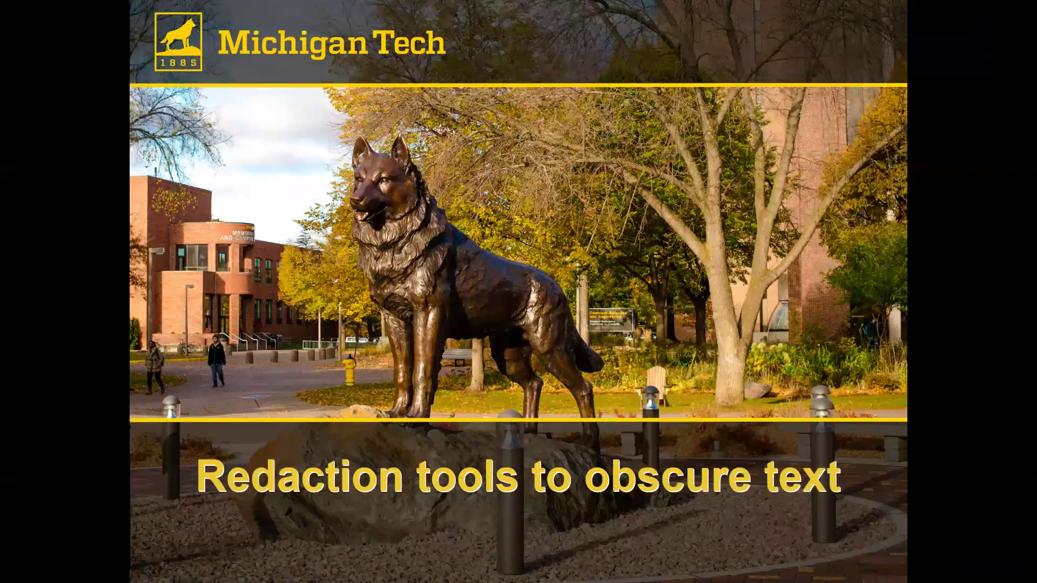
{"action": "key", "text": "Right"}
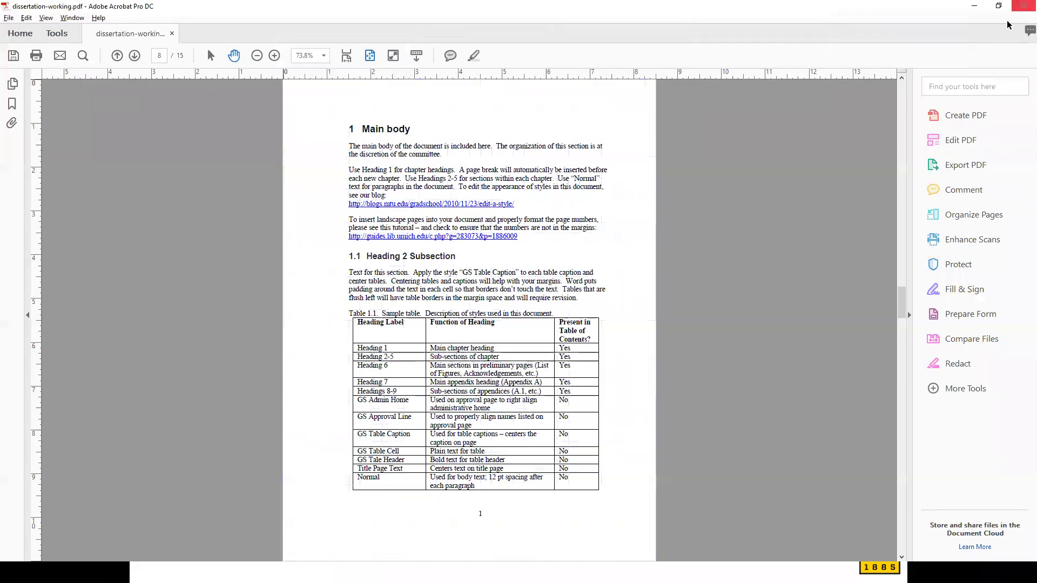
Remove the Redact shortcut from the Acrobat tools list and return to the dissertation PDF.
{"action": "left_click", "coordinate": [970, 87]}
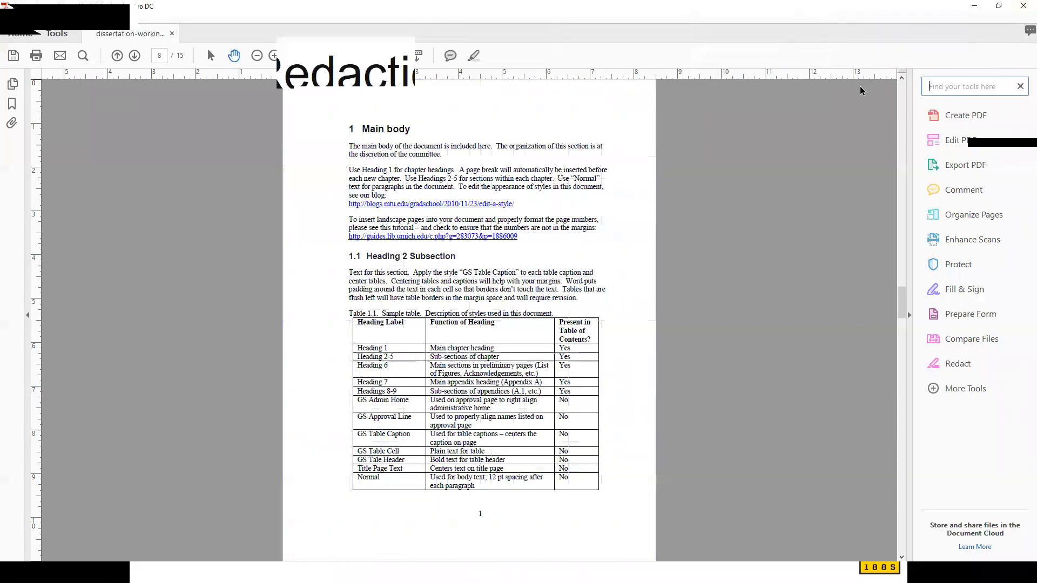
{"action": "left_click", "coordinate": [56, 35]}
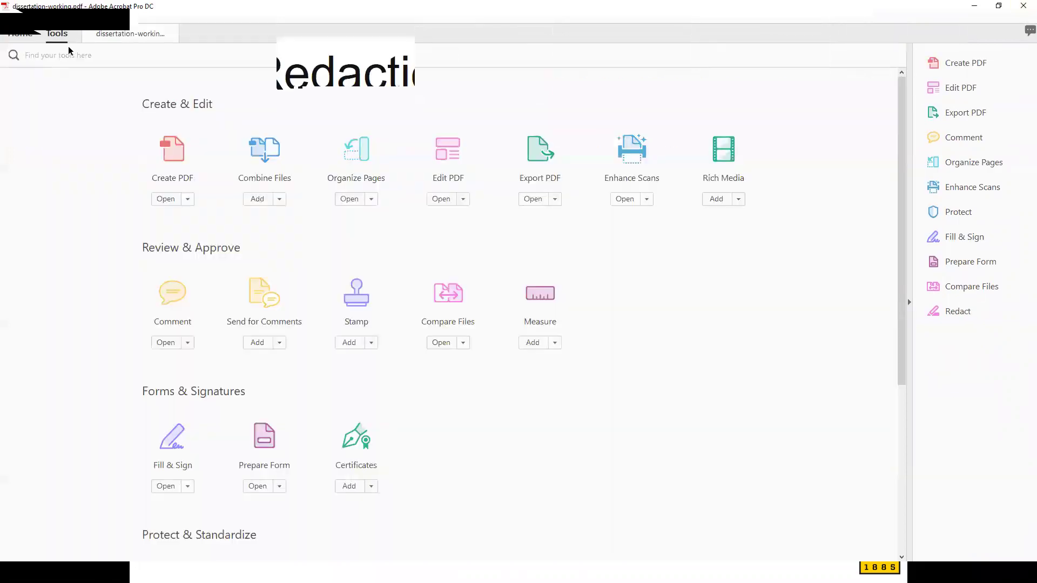
{"action": "scroll", "coordinate": [432, 388], "scroll_direction": "down", "scroll_amount": 5}
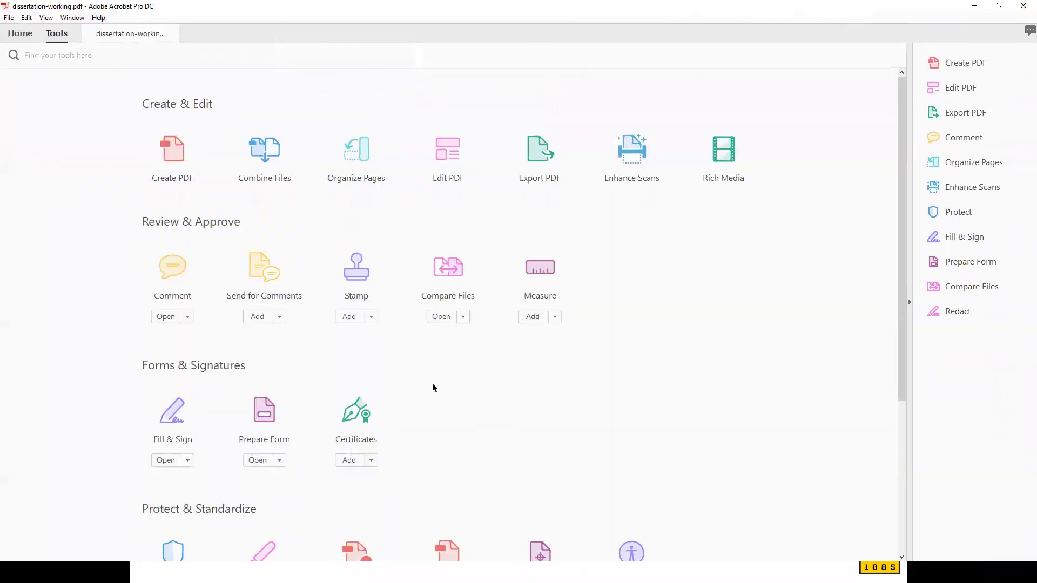
{"action": "left_click", "coordinate": [279, 474]}
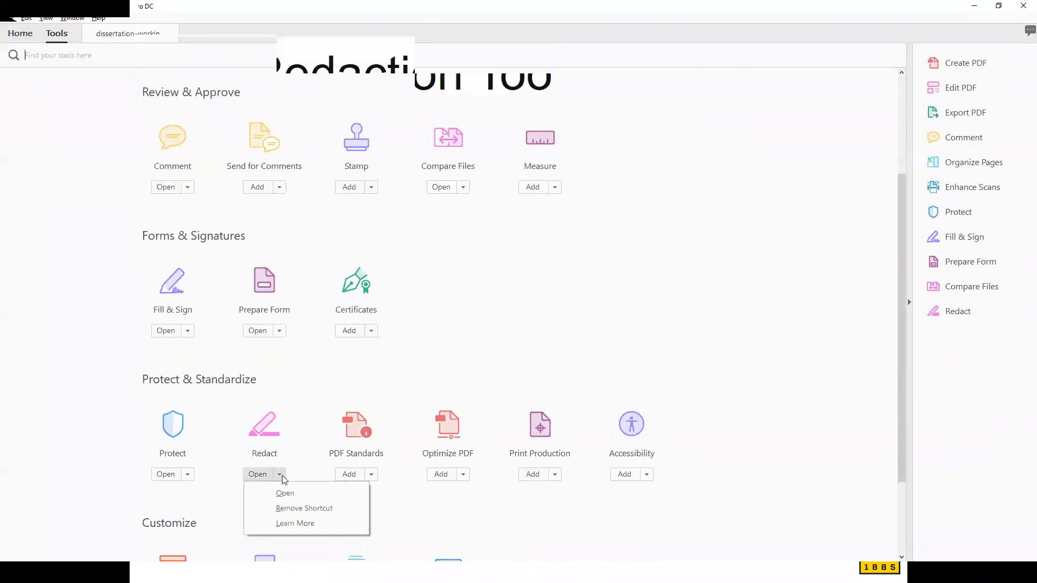
{"action": "left_click", "coordinate": [290, 508]}
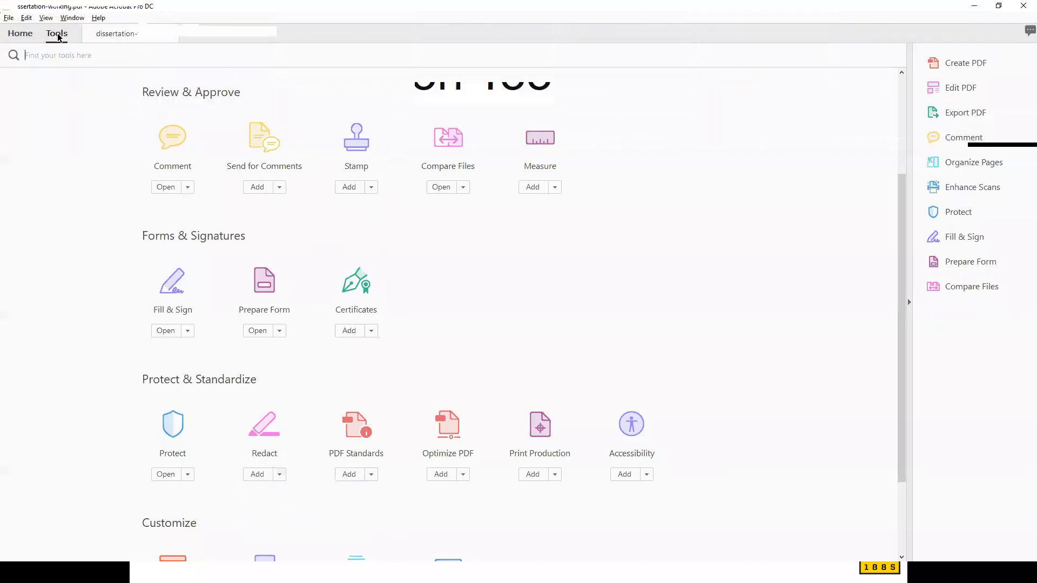
{"action": "left_click", "coordinate": [27, 37]}
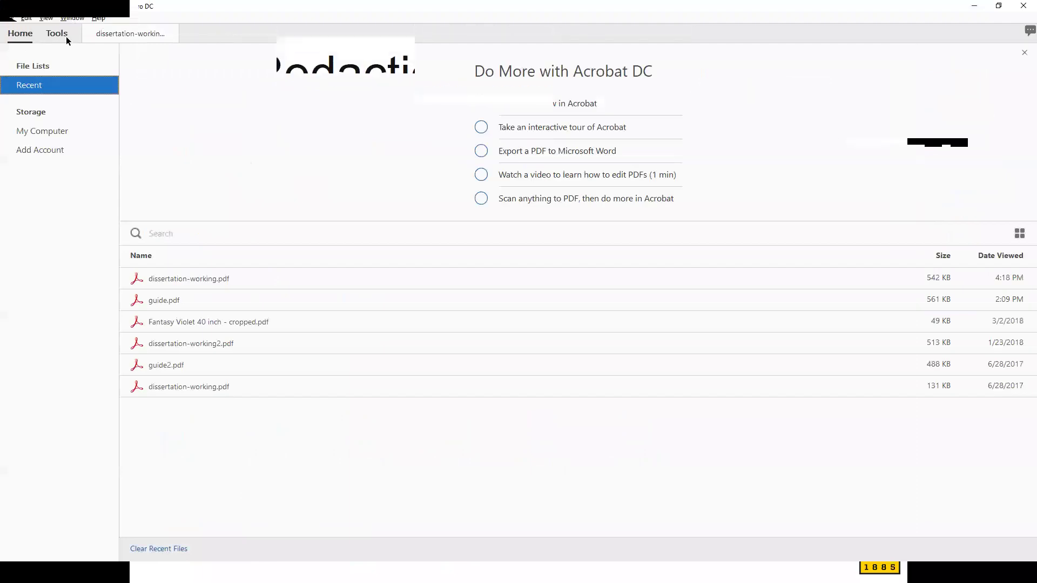
{"action": "left_click", "coordinate": [116, 37]}
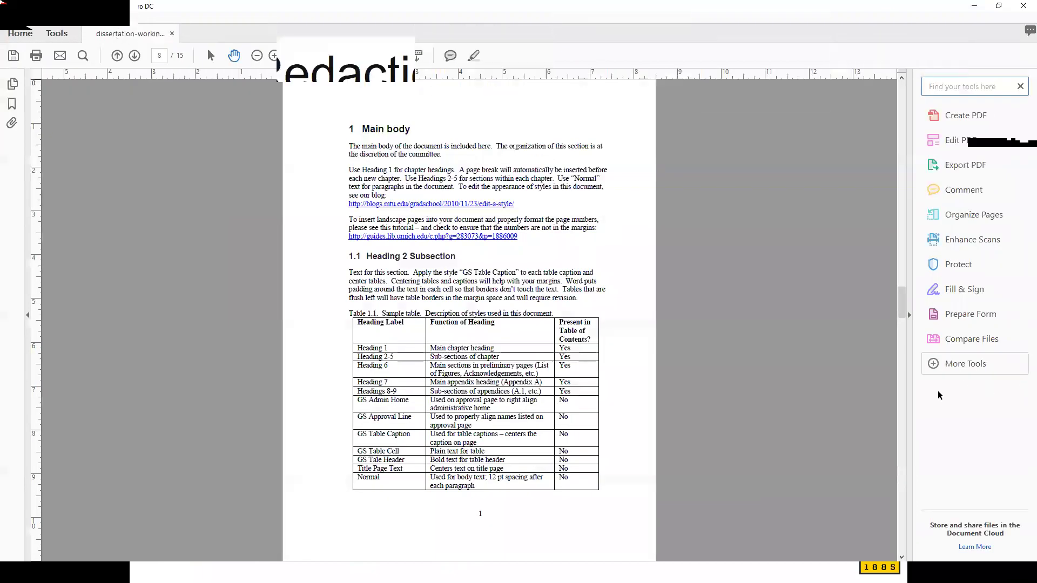
Search the available tools for "redac" and examine the Mark for Redaction options.
{"action": "left_click", "coordinate": [963, 86]}
{"action": "type", "text": "redac"}
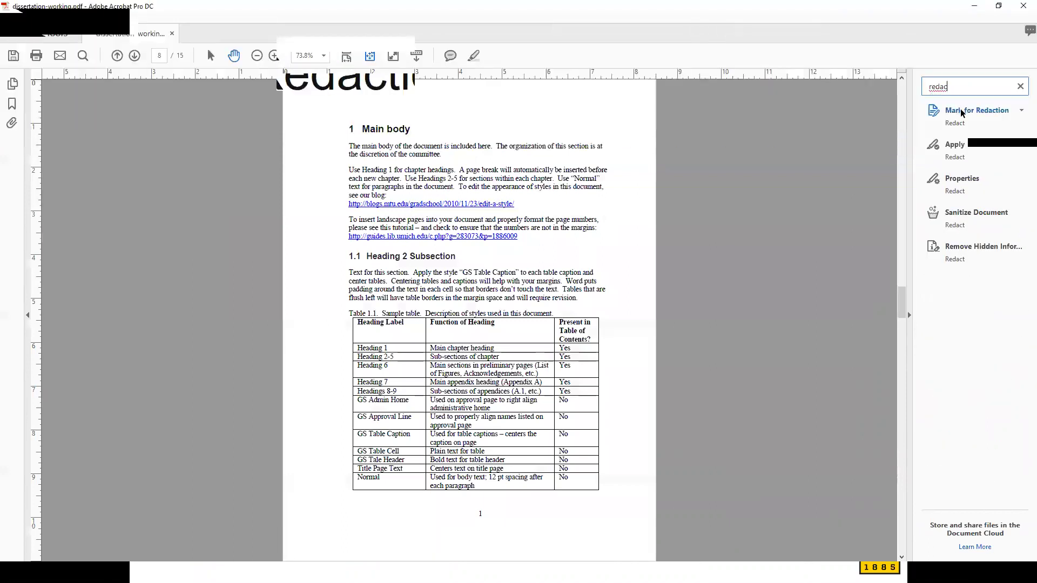
{"action": "left_click", "coordinate": [1020, 111]}
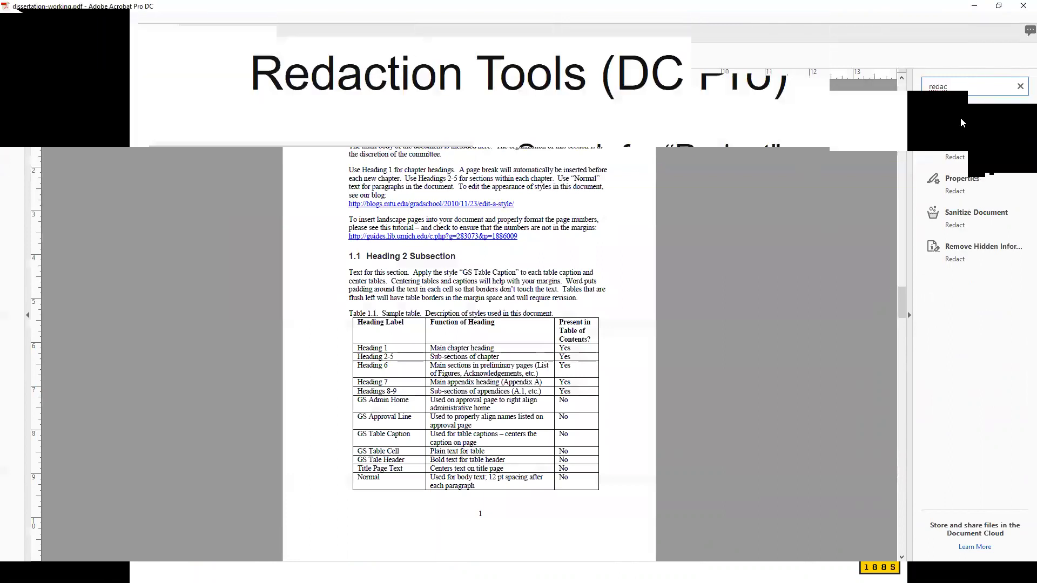
Find the Redact tool by searching all tools for "red" and add its shortcut to the tools list.
{"action": "left_click", "coordinate": [57, 33]}
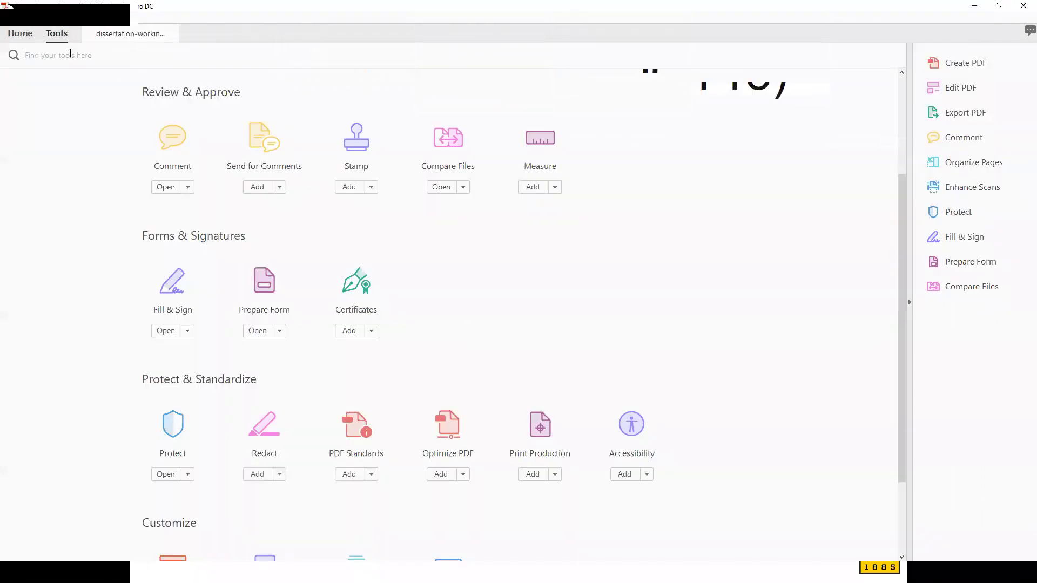
{"action": "type", "text": "red"}
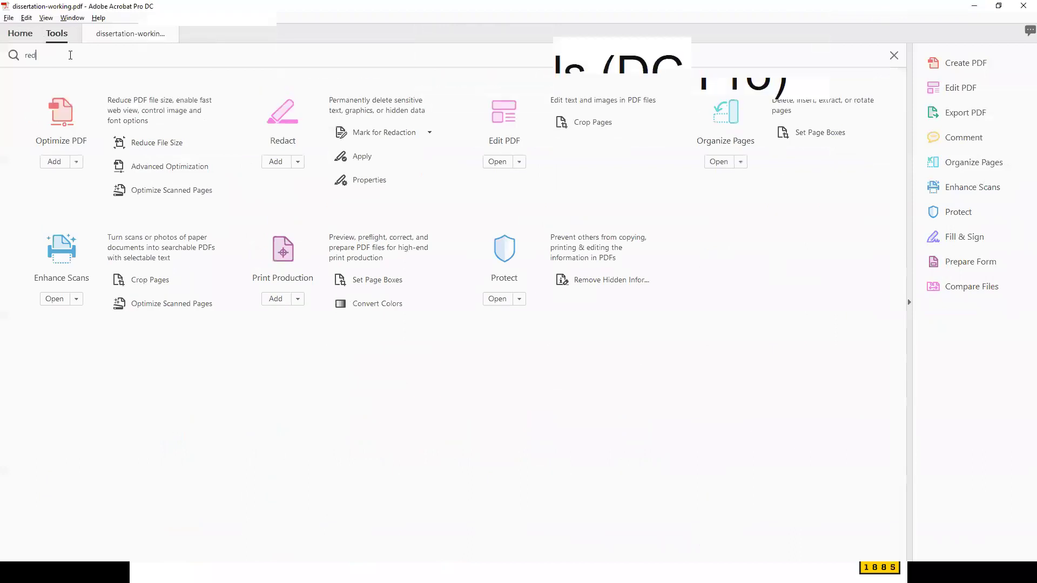
{"action": "left_click", "coordinate": [296, 163]}
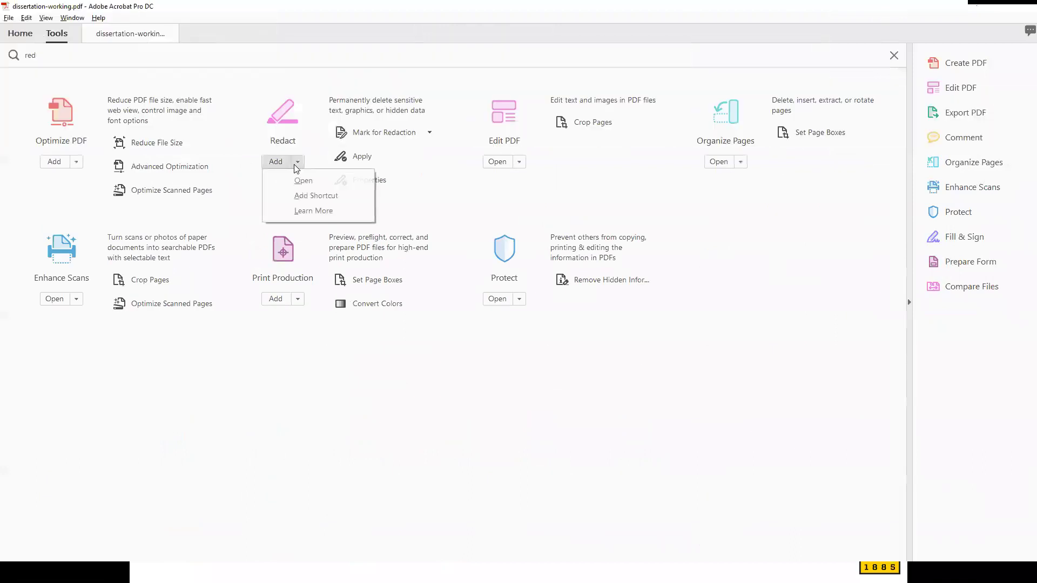
{"action": "left_click", "coordinate": [312, 196]}
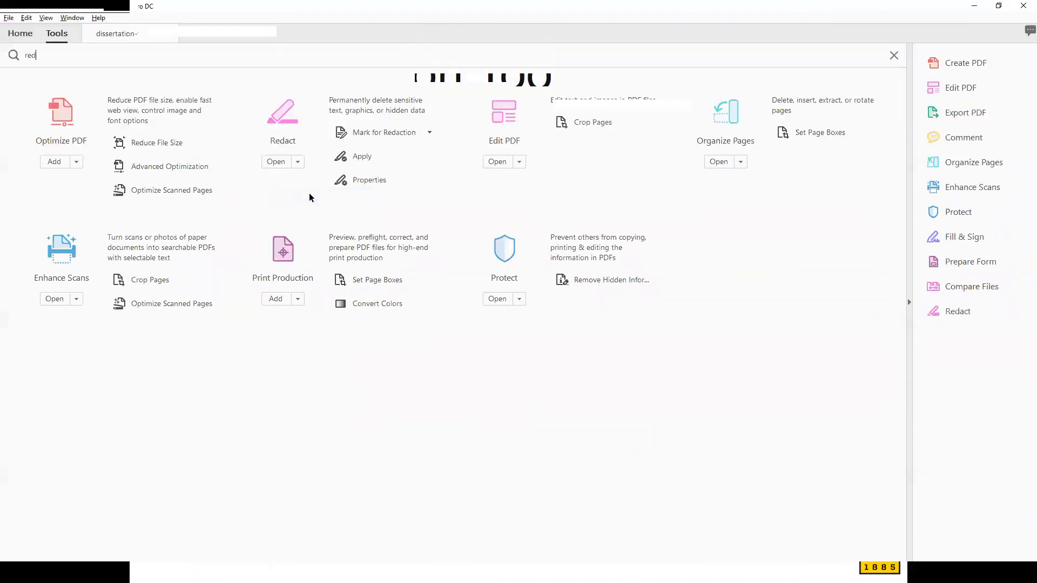
Return to the dissertation PDF, go to the permission letter on page 15, and open the Redact tools.
{"action": "left_click", "coordinate": [153, 33]}
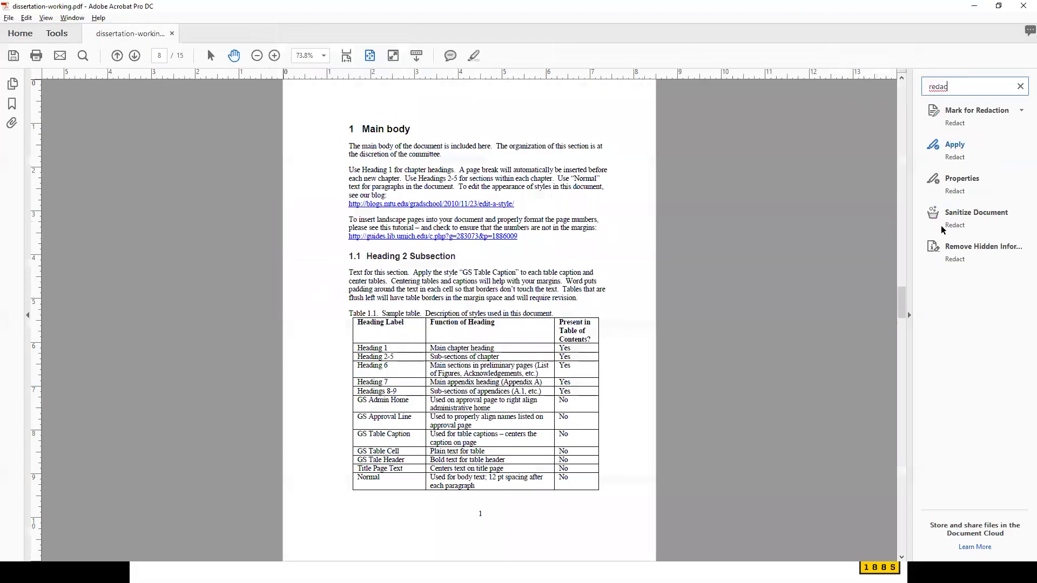
{"action": "scroll", "coordinate": [919, 471], "scroll_direction": "down", "scroll_amount": 5}
{"action": "scroll", "coordinate": [920, 472], "scroll_direction": "down", "scroll_amount": 8}
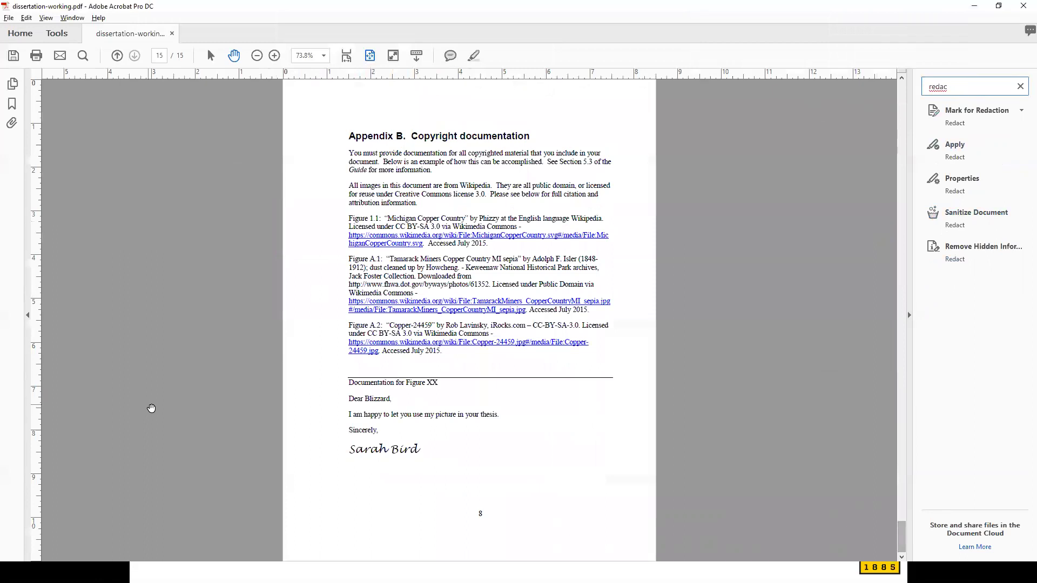
{"action": "left_click", "coordinate": [345, 55]}
{"action": "scroll", "coordinate": [589, 238], "scroll_direction": "down", "scroll_amount": 10}
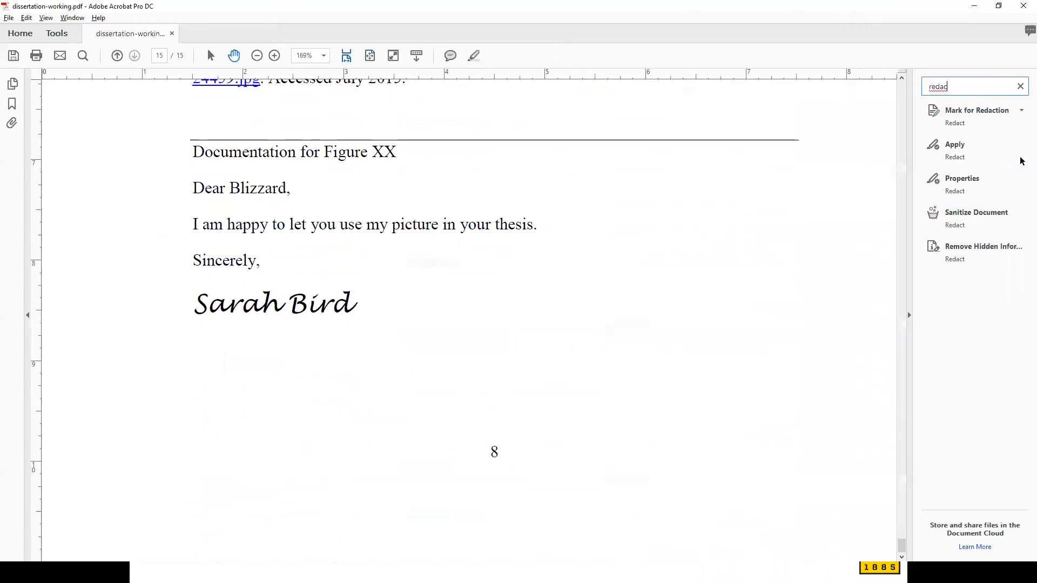
{"action": "left_click", "coordinate": [1020, 88]}
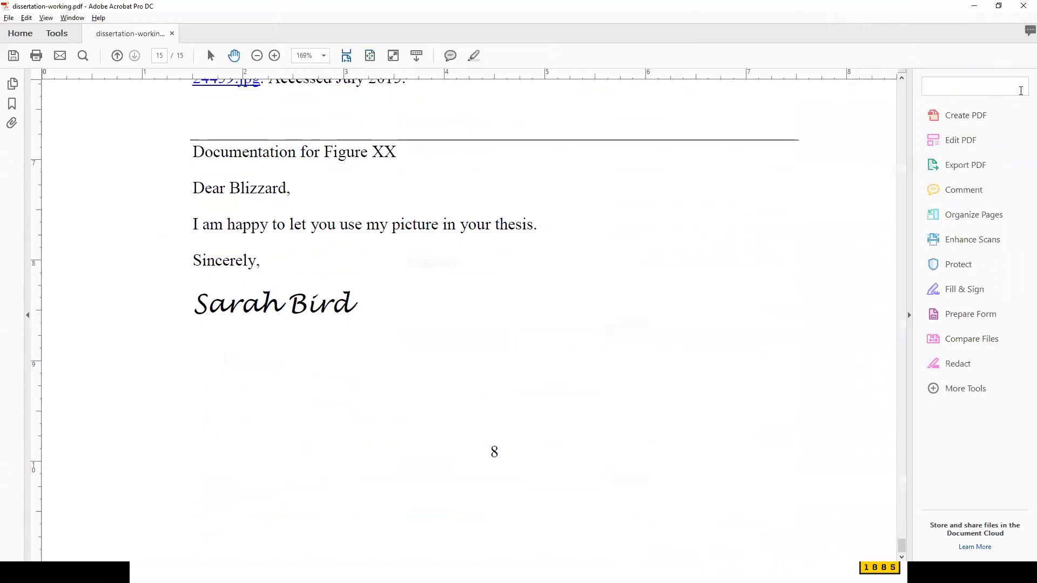
{"action": "left_click", "coordinate": [957, 366]}
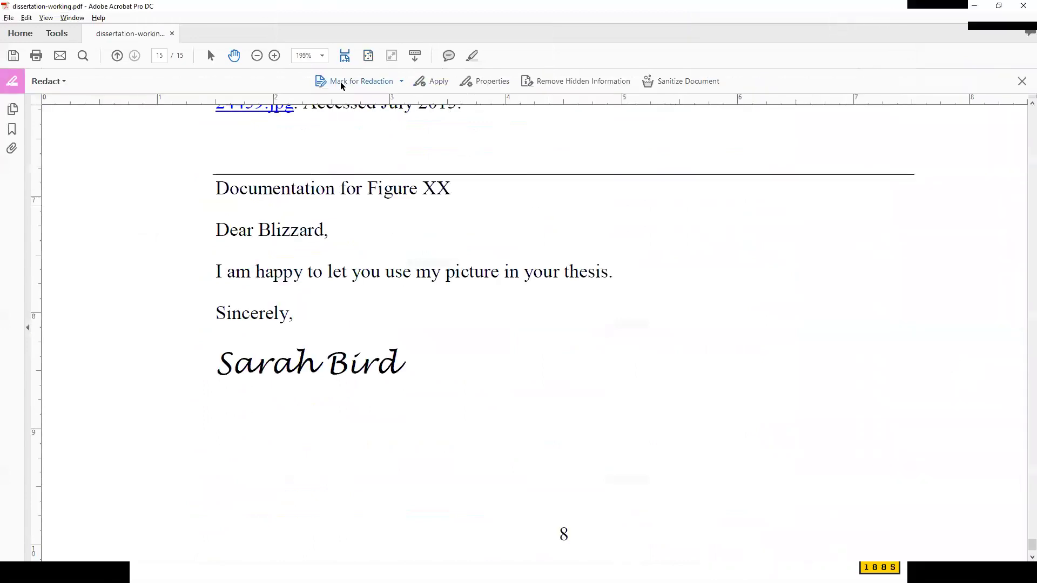
Mark the signature and the greeting line of the permission letter for redaction as text and images.
{"action": "left_click", "coordinate": [374, 82]}
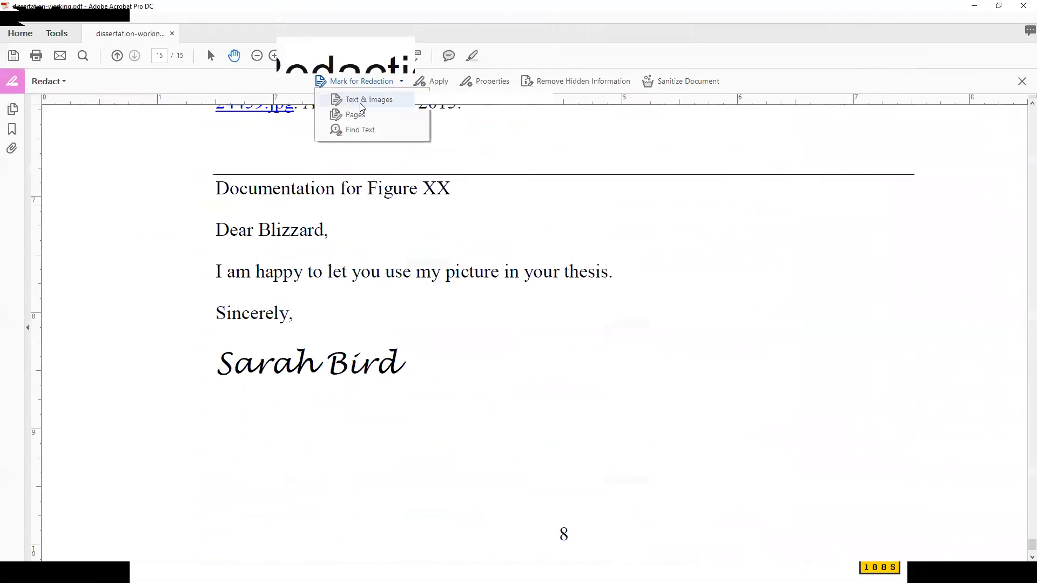
{"action": "left_click", "coordinate": [364, 101]}
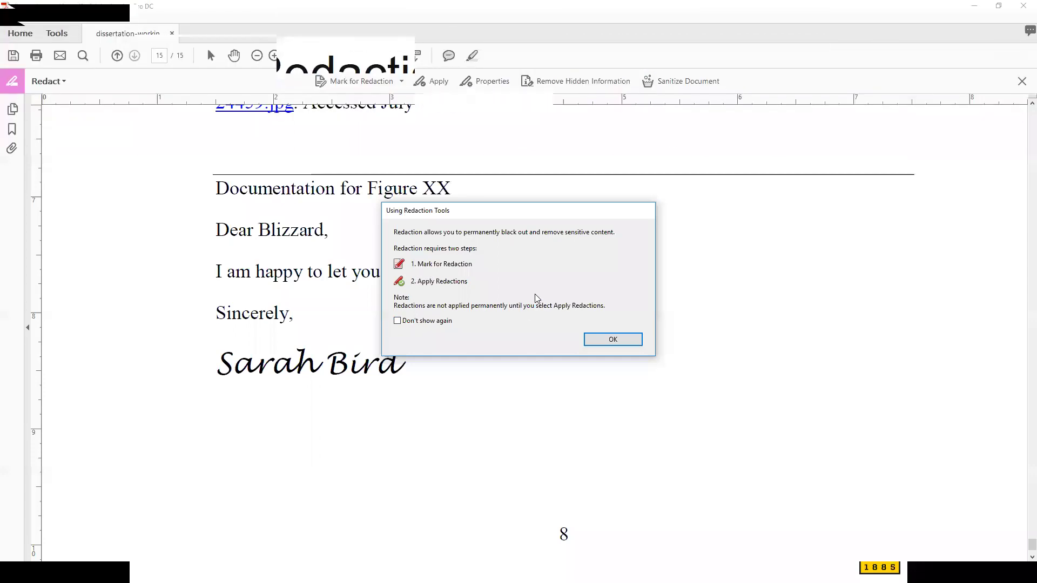
{"action": "left_click", "coordinate": [615, 338]}
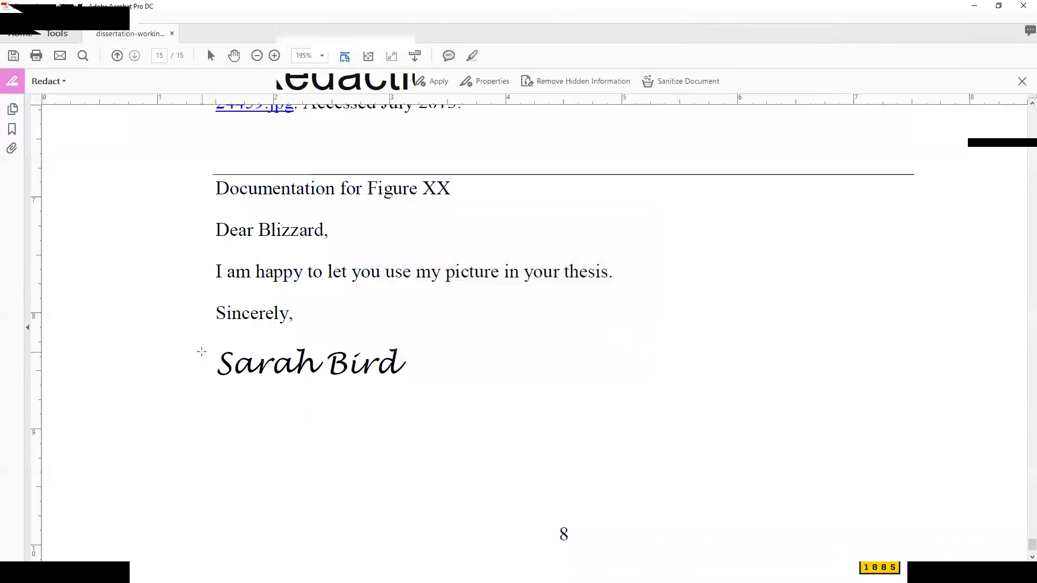
{"action": "mouse_move", "coordinate": [202, 351]}
{"action": "left_mouse_down"}
{"action": "mouse_move", "coordinate": [283, 372]}
{"action": "mouse_move", "coordinate": [407, 382]}
{"action": "left_mouse_up"}
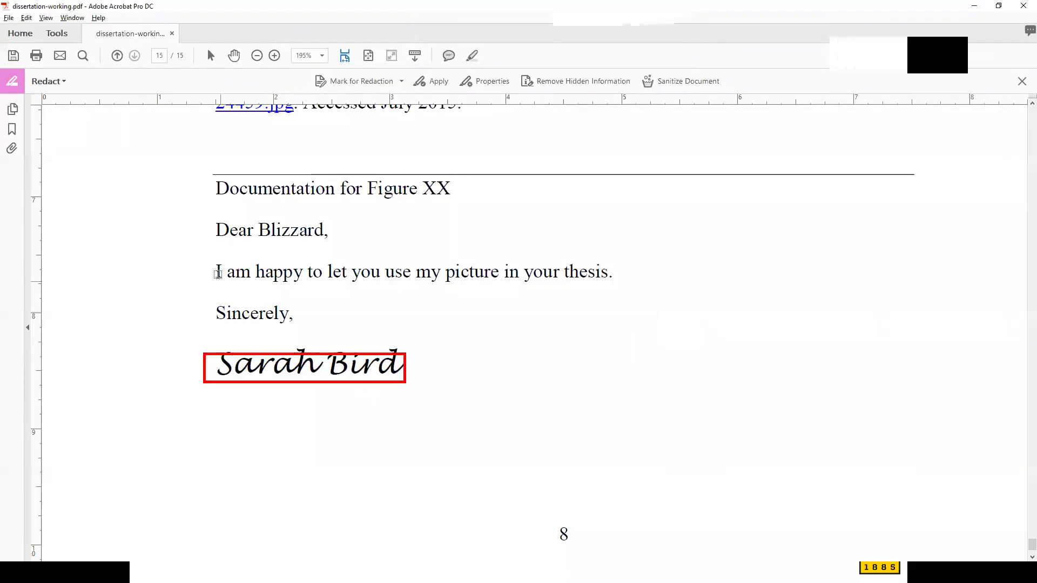
{"action": "left_click_drag", "start_coordinate": [216, 230], "coordinate": [324, 231]}
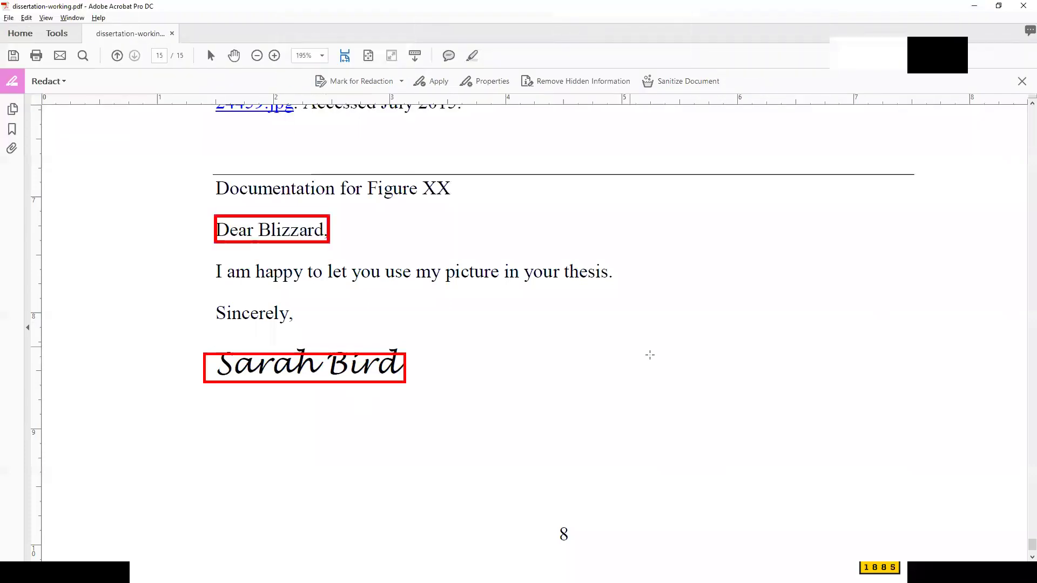
Mark a band across the miners photo and a rectangular area of the Copper Country map for redaction.
{"action": "scroll", "coordinate": [646, 355], "scroll_direction": "up", "scroll_amount": 6}
{"action": "scroll", "coordinate": [511, 360], "scroll_direction": "up", "scroll_amount": 15}
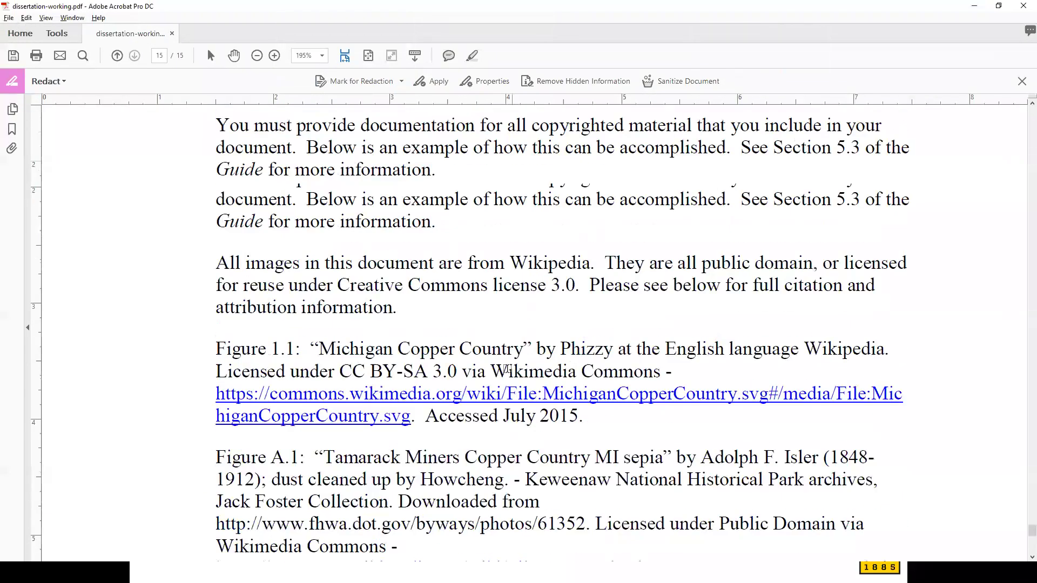
{"action": "scroll", "coordinate": [493, 370], "scroll_direction": "up", "scroll_amount": 8}
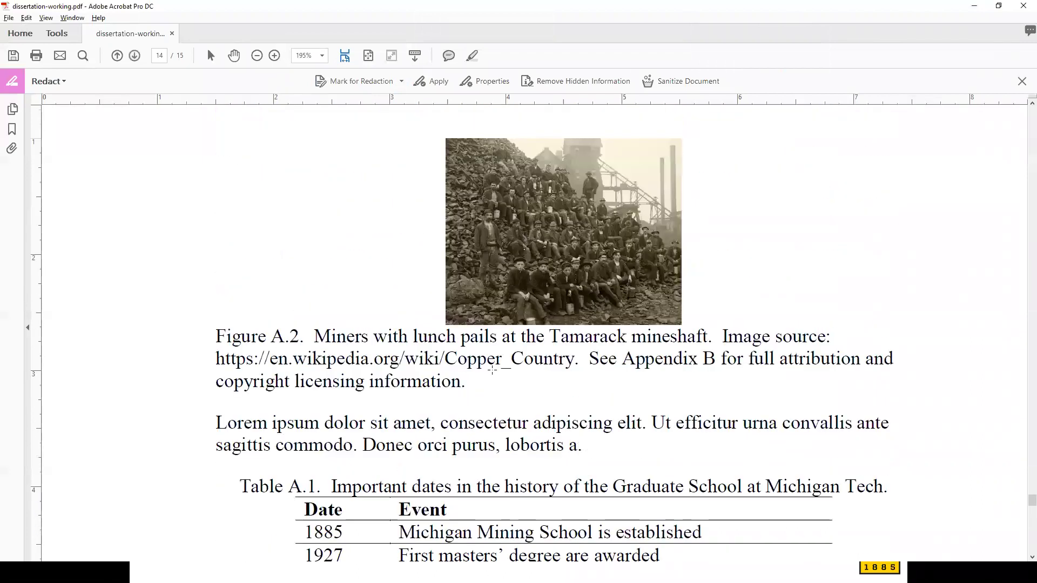
{"action": "left_click_drag", "start_coordinate": [434, 355], "coordinate": [726, 434]}
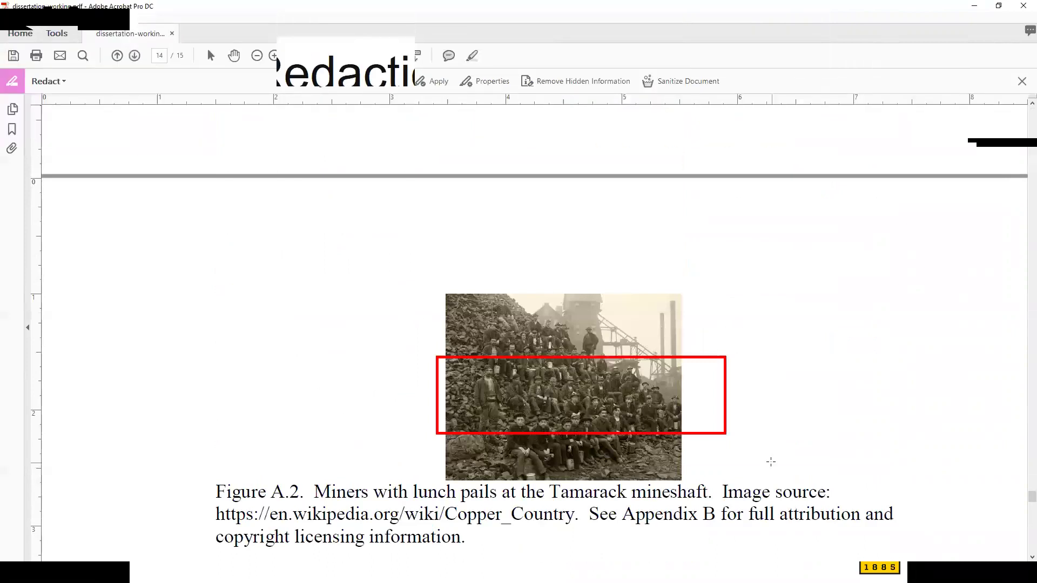
{"action": "scroll", "coordinate": [771, 462], "scroll_direction": "up", "scroll_amount": 10}
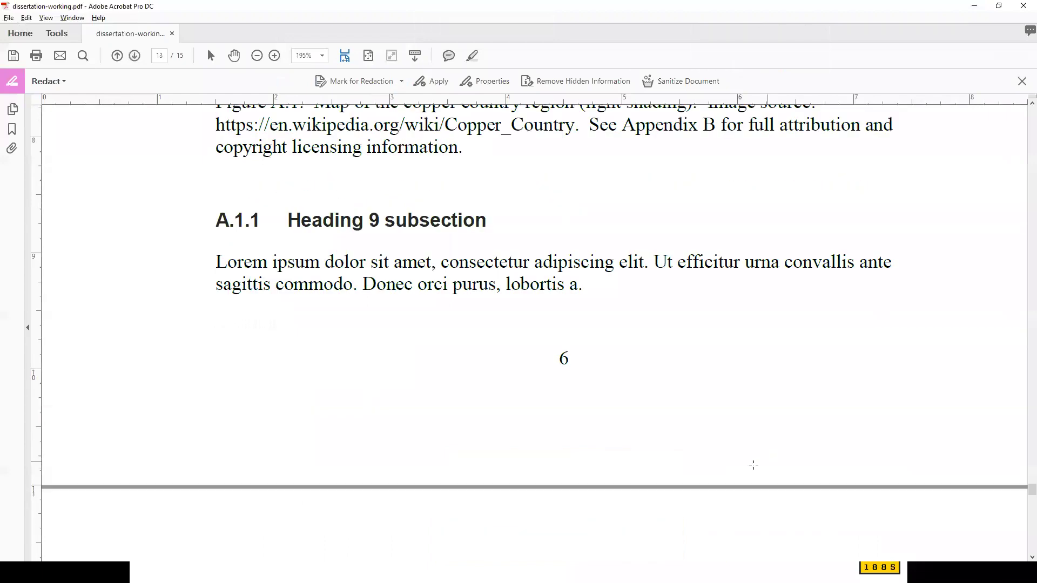
{"action": "left_click_drag", "start_coordinate": [592, 191], "coordinate": [835, 335]}
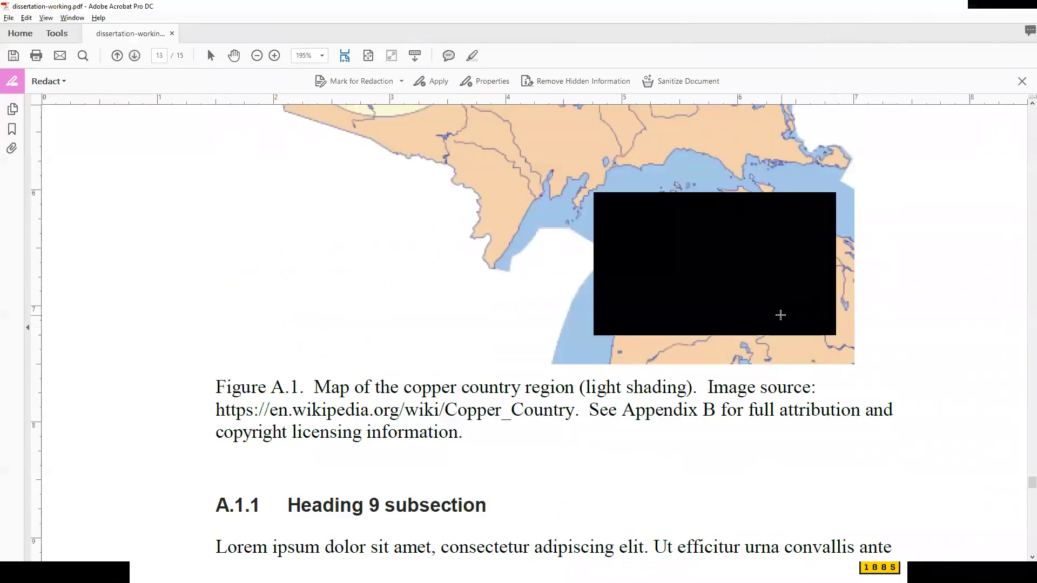
Apply all marked redactions permanently and start the search for hidden information in the document.
{"action": "scroll", "coordinate": [918, 373], "scroll_direction": "down", "scroll_amount": 15}
{"action": "scroll", "coordinate": [915, 369], "scroll_direction": "up", "scroll_amount": 10}
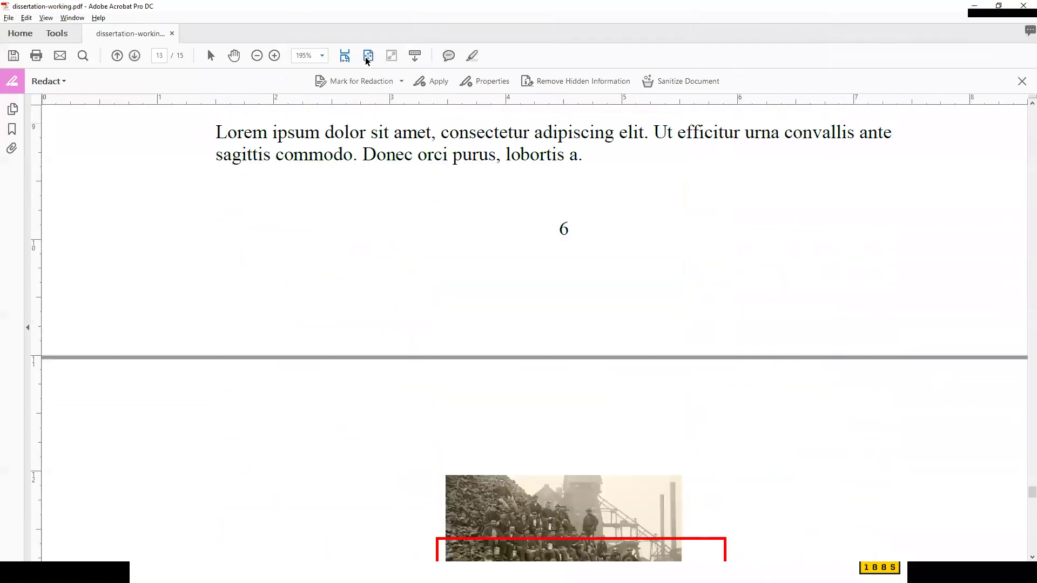
{"action": "left_click", "coordinate": [366, 57]}
{"action": "left_click", "coordinate": [431, 82]}
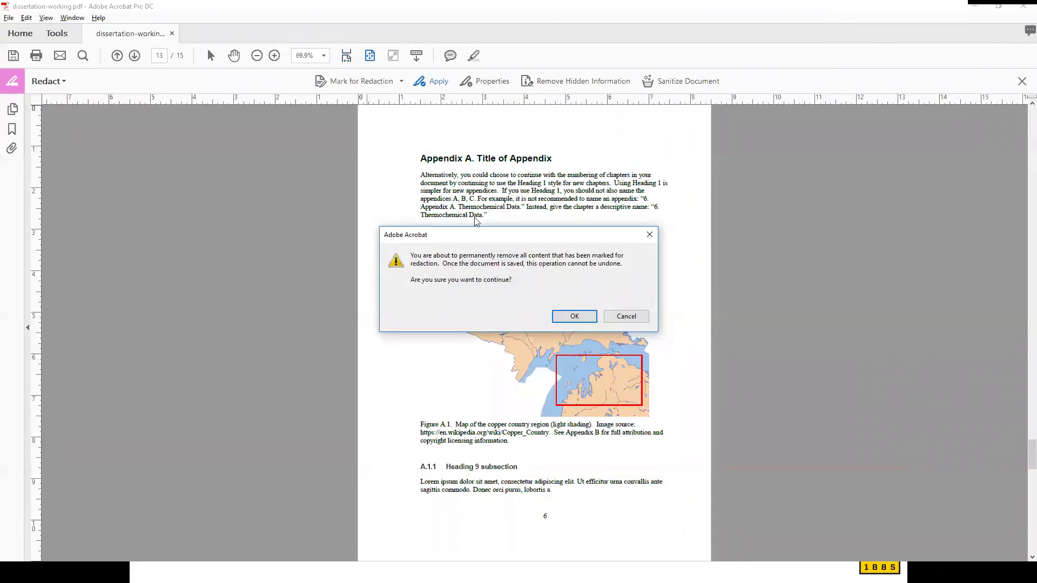
{"action": "left_click", "coordinate": [583, 319]}
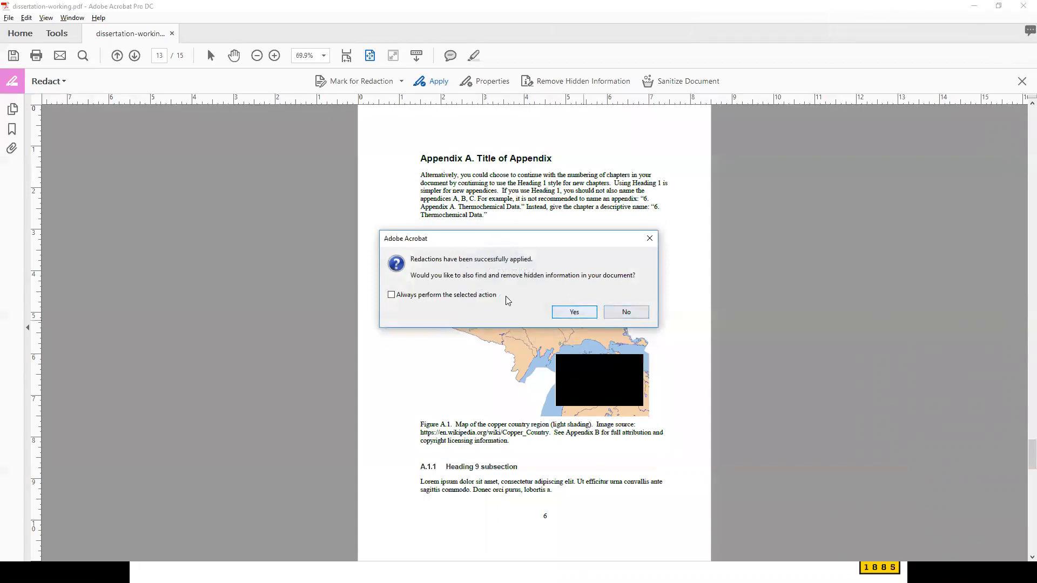
{"action": "left_click", "coordinate": [576, 312]}
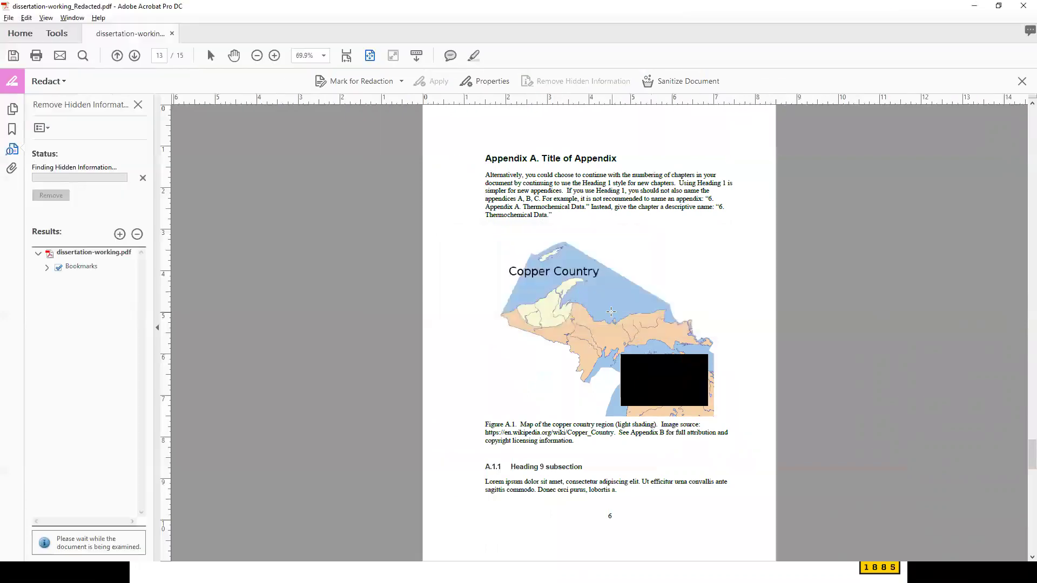
Preview the document metadata found as hidden information and expand all the result categories.
{"action": "left_click", "coordinate": [46, 268]}
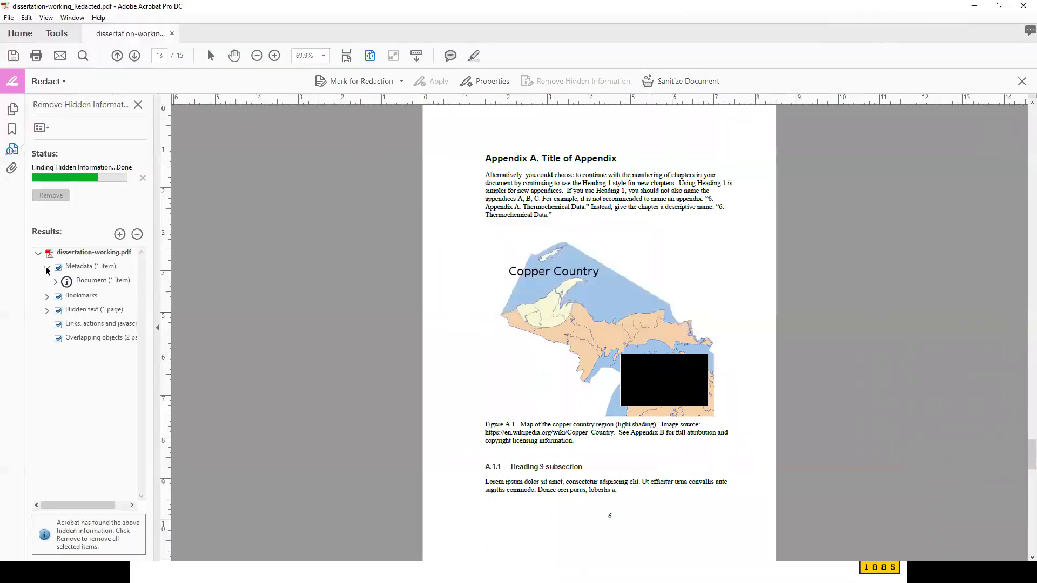
{"action": "left_click", "coordinate": [55, 281]}
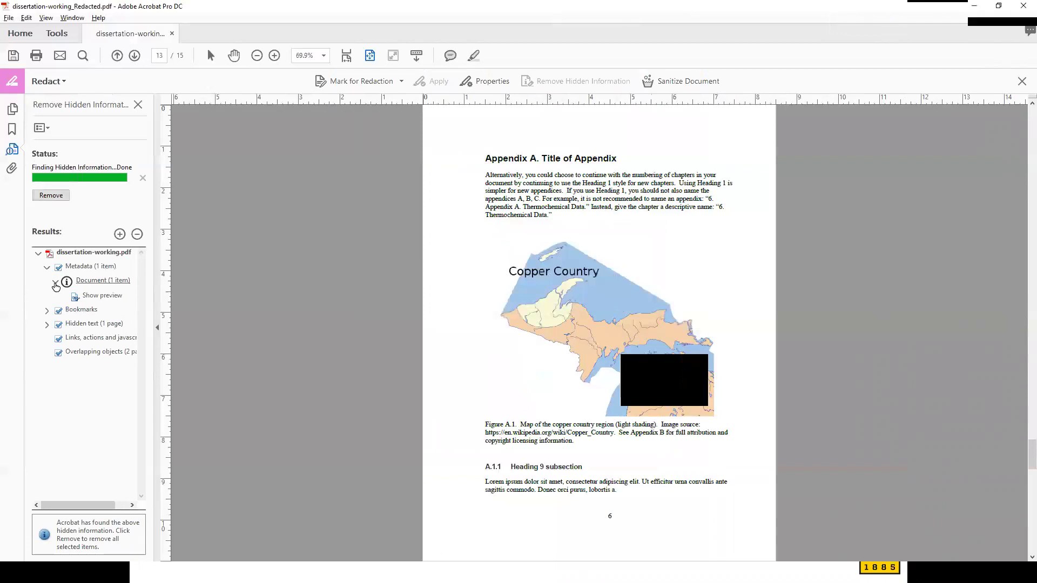
{"action": "left_click", "coordinate": [92, 296]}
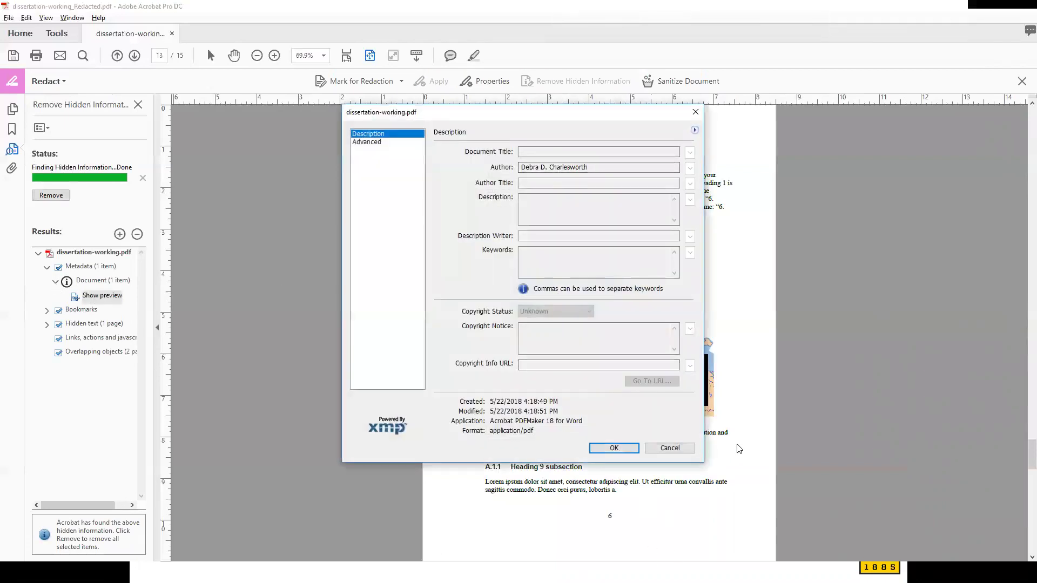
{"action": "left_click", "coordinate": [681, 448]}
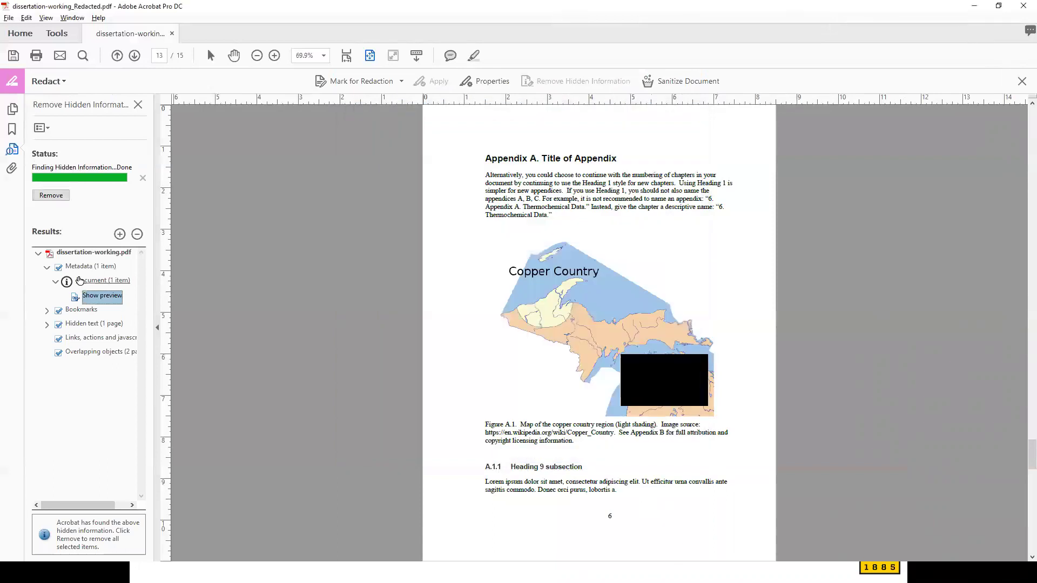
{"action": "left_click", "coordinate": [119, 233]}
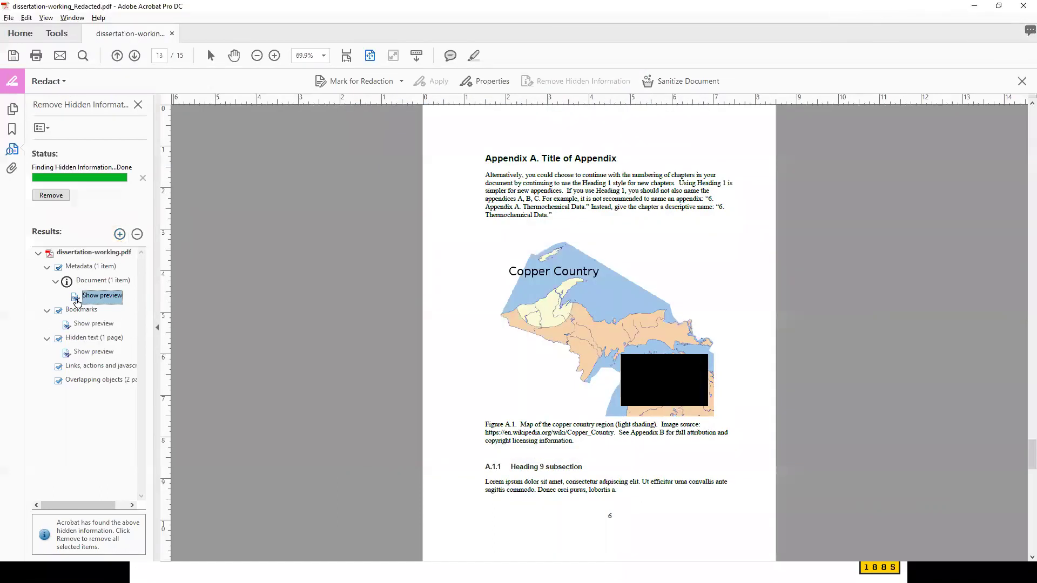
Remove all the selected hidden information from the document and close the hidden information results.
{"action": "left_click", "coordinate": [56, 197]}
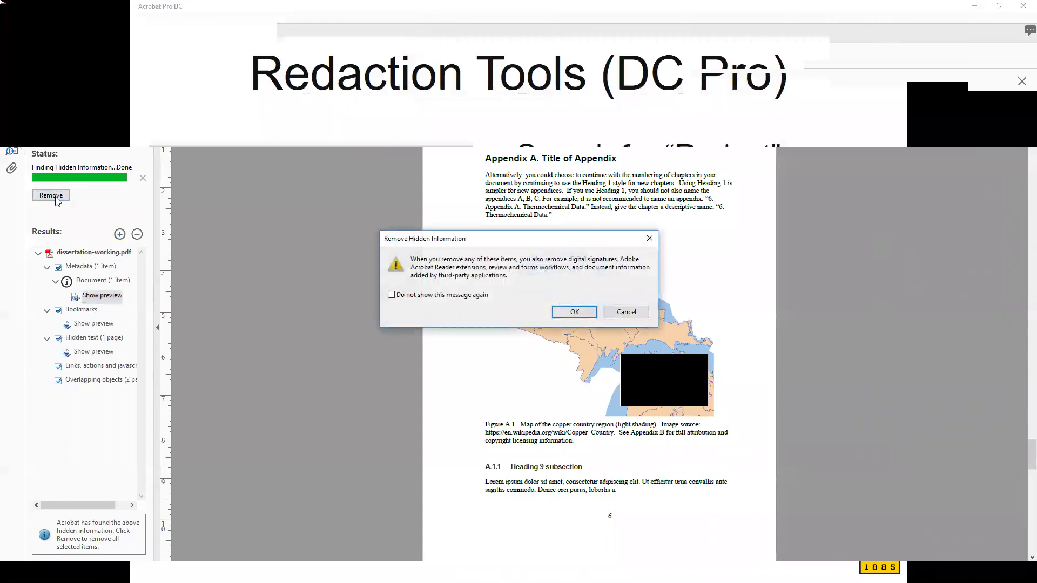
{"action": "left_click", "coordinate": [574, 311]}
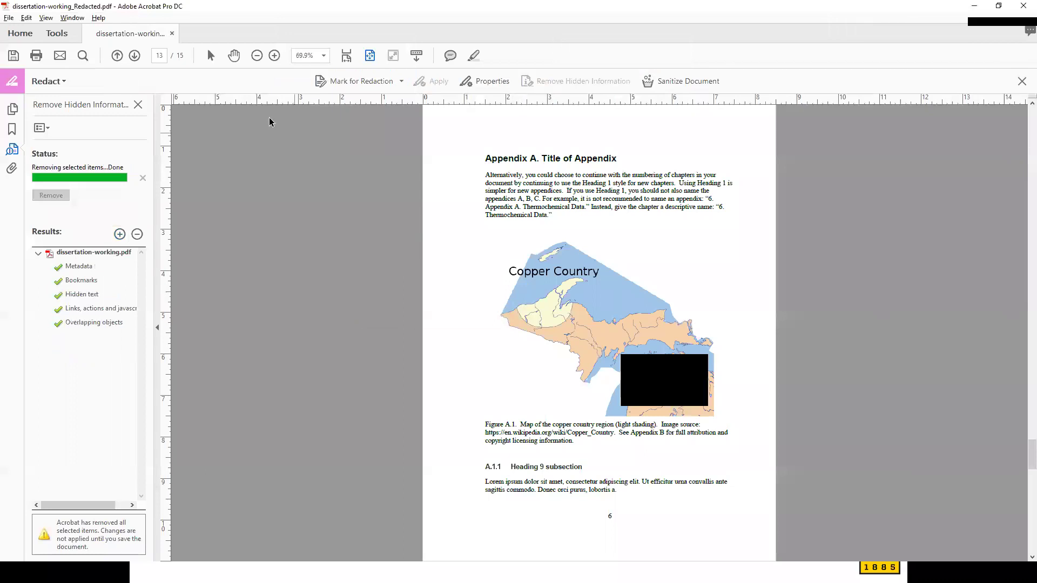
{"action": "left_click", "coordinate": [139, 104]}
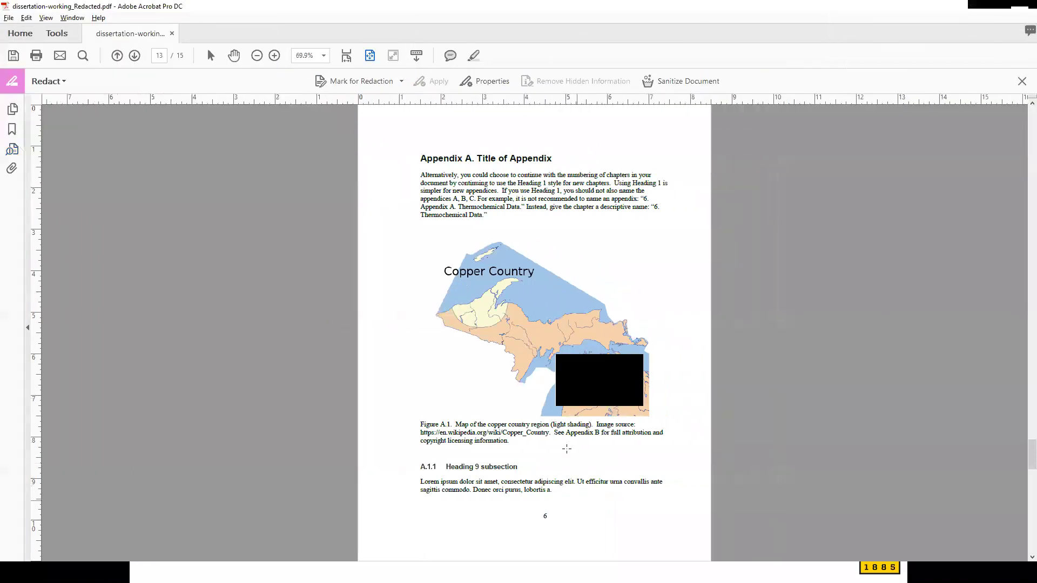
Check the blacked-out area on the map and save the PDF as dissertation-working_Redacted on the Desktop, replacing the existing file.
{"action": "left_click", "coordinate": [342, 59]}
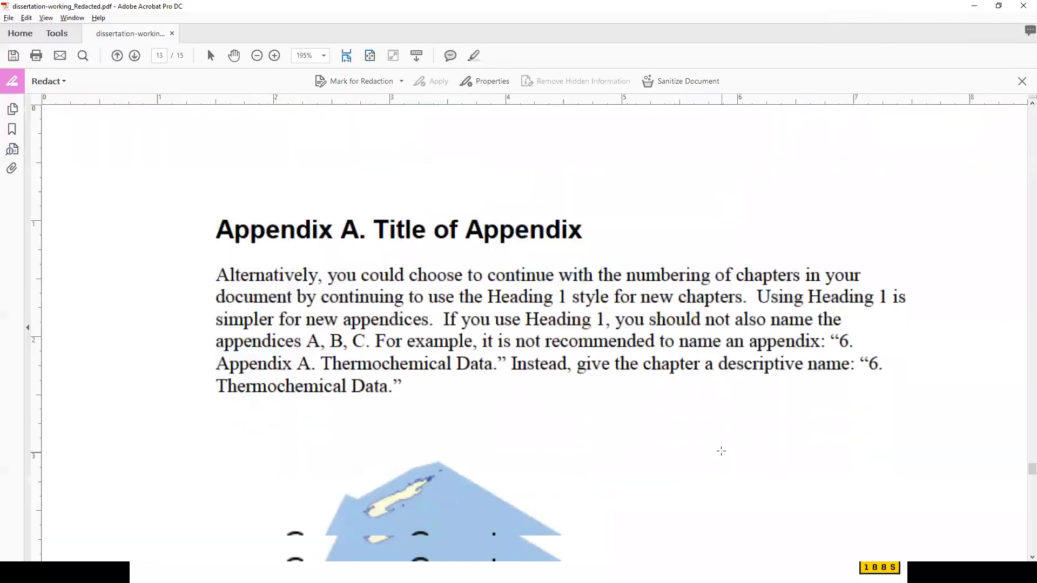
{"action": "scroll", "coordinate": [718, 451], "scroll_direction": "down", "scroll_amount": 6}
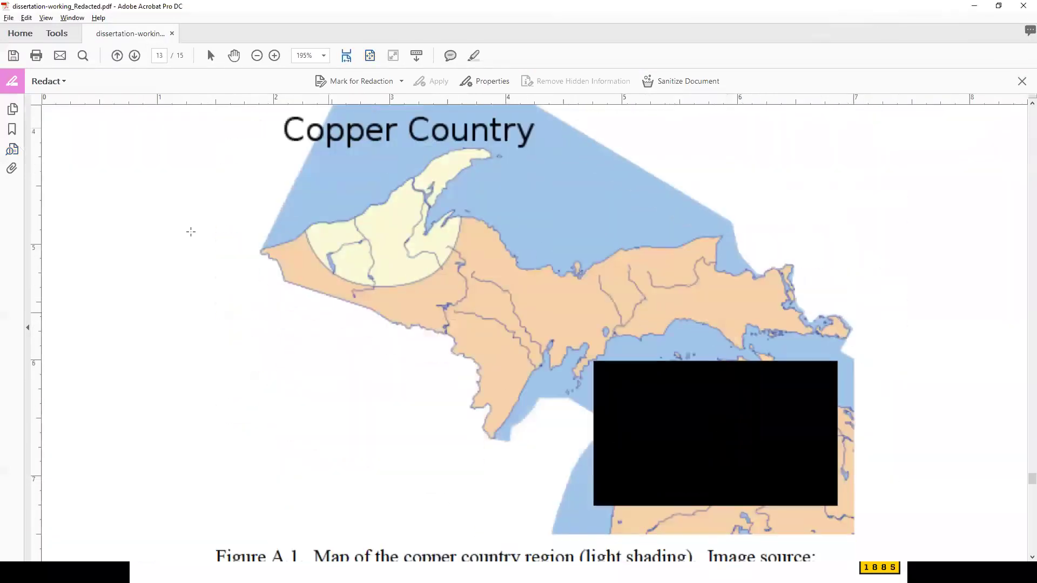
{"action": "left_click", "coordinate": [72, 17]}
{"action": "left_click", "coordinate": [73, 19]}
{"action": "left_click", "coordinate": [12, 55]}
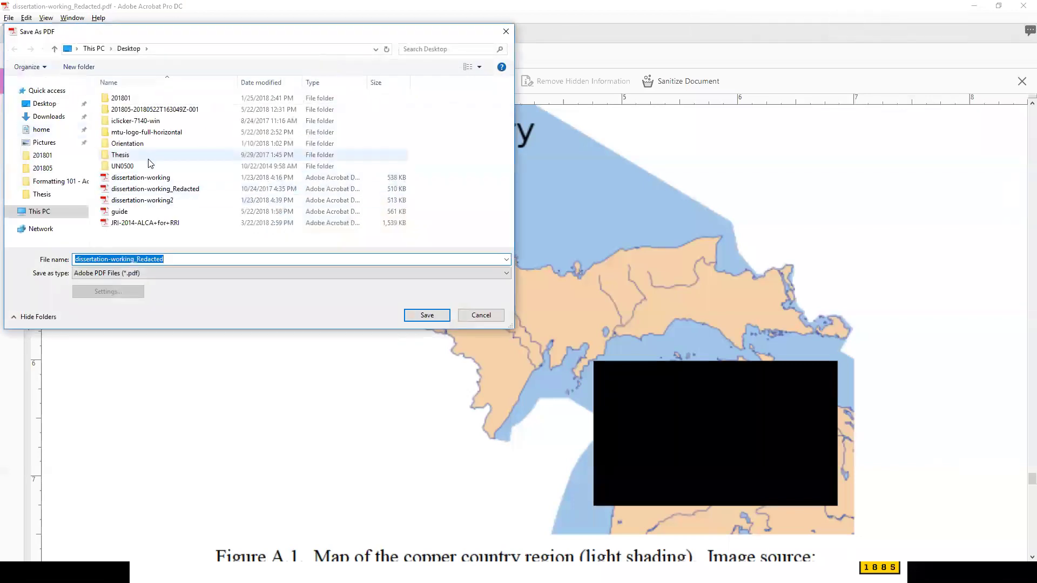
{"action": "left_click", "coordinate": [436, 315]}
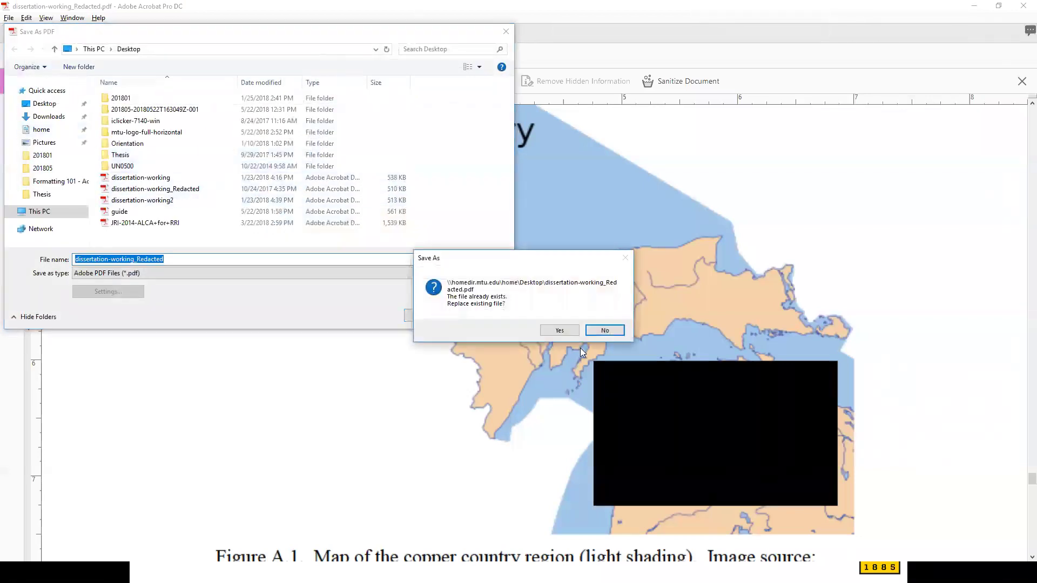
{"action": "left_click", "coordinate": [556, 330]}
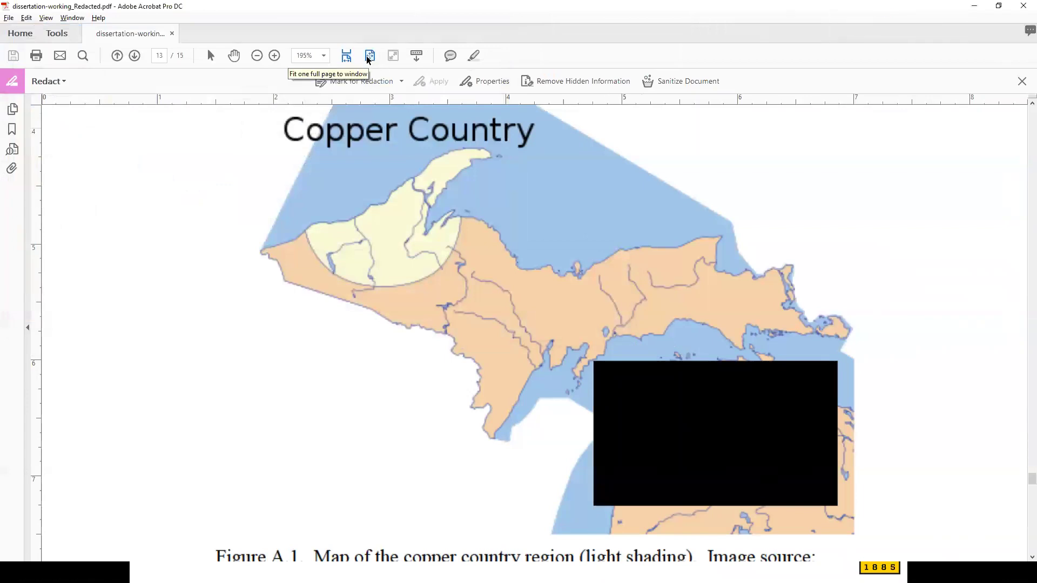
Switch to the presentation slides and advance through the redaction and metadata slides to "Take home messages".
{"action": "key", "text": "alt+Tab"}
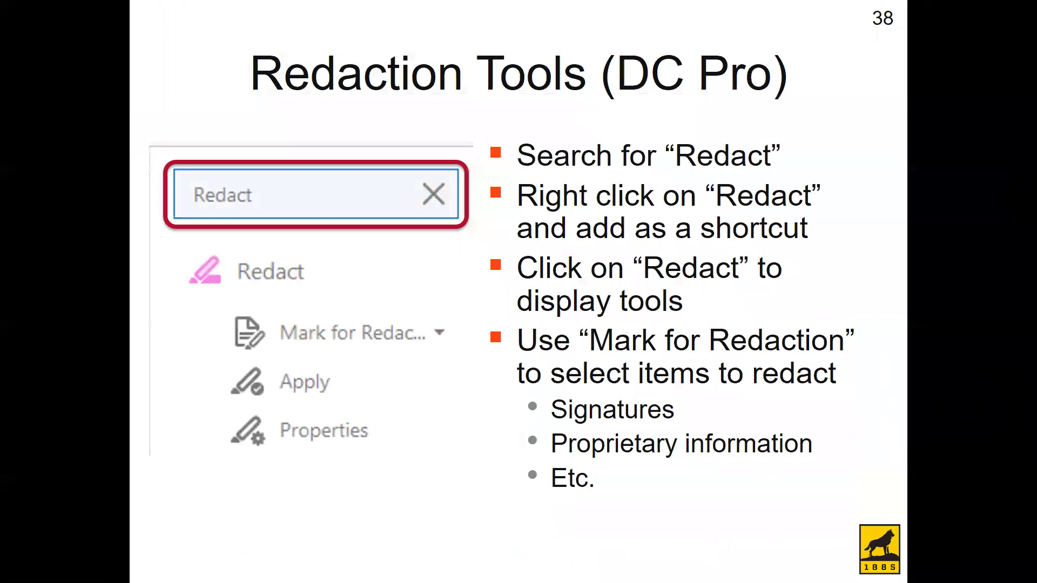
{"action": "key", "text": "Right"}
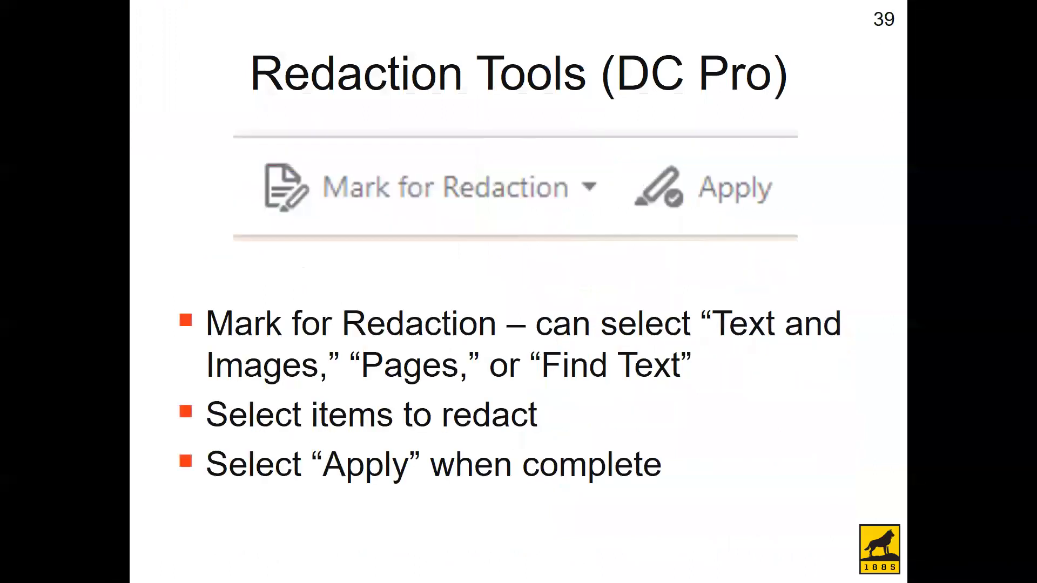
{"action": "key", "text": "Right"}
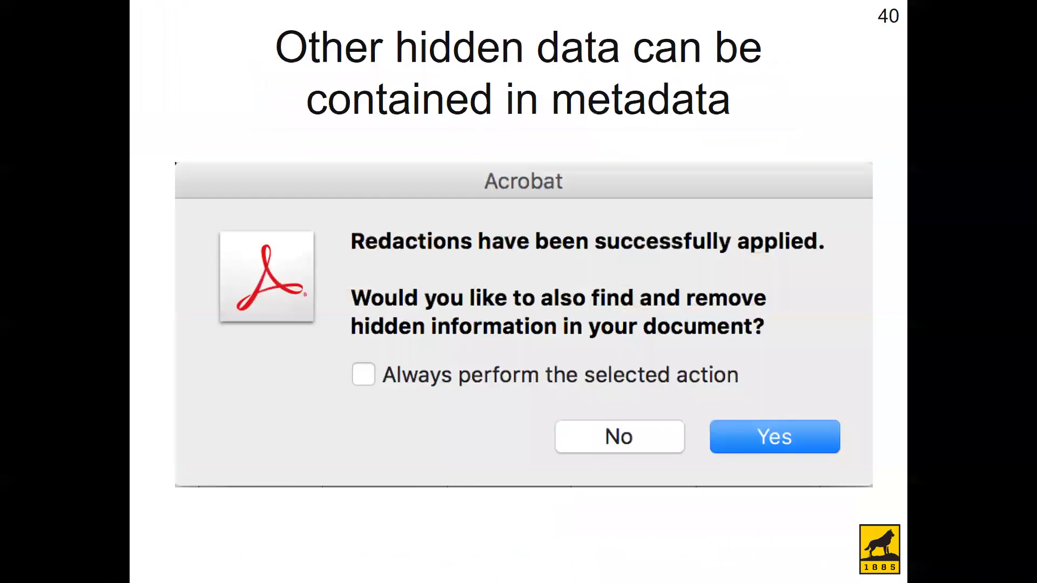
{"action": "key", "text": "Right"}
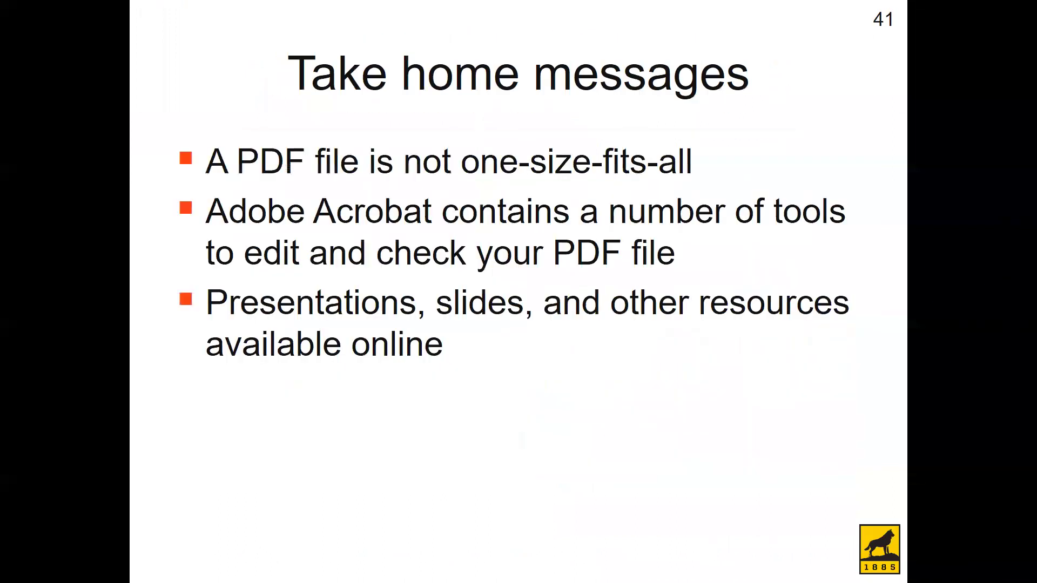